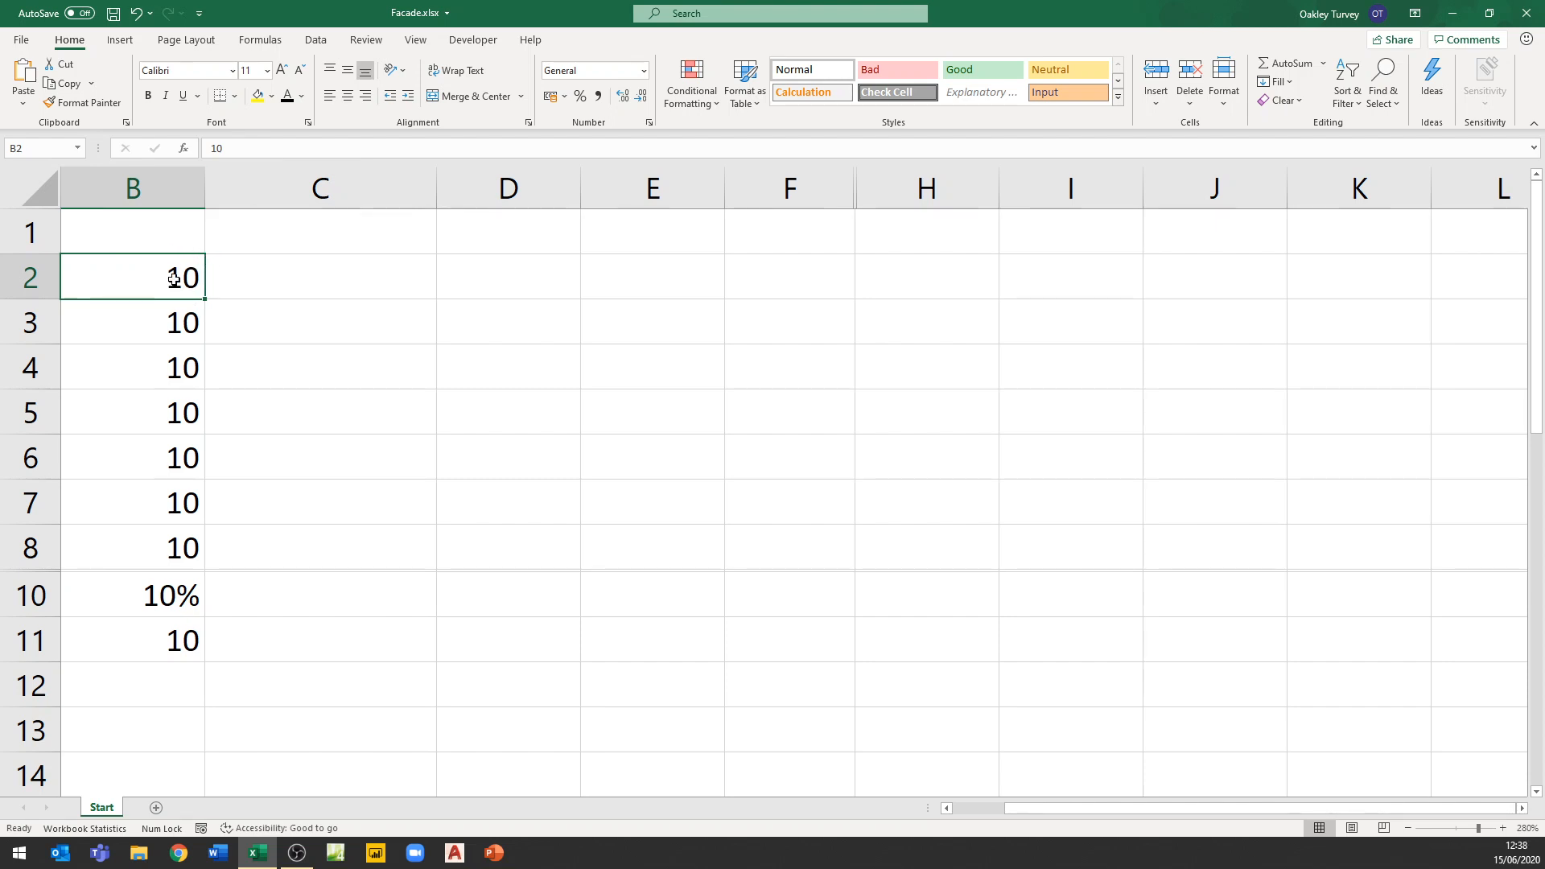
- Inspect the underlying contents of cells B2 and B3 for comparison with what the sheet displays
{"action": "left_click", "coordinate": [243, 145]}
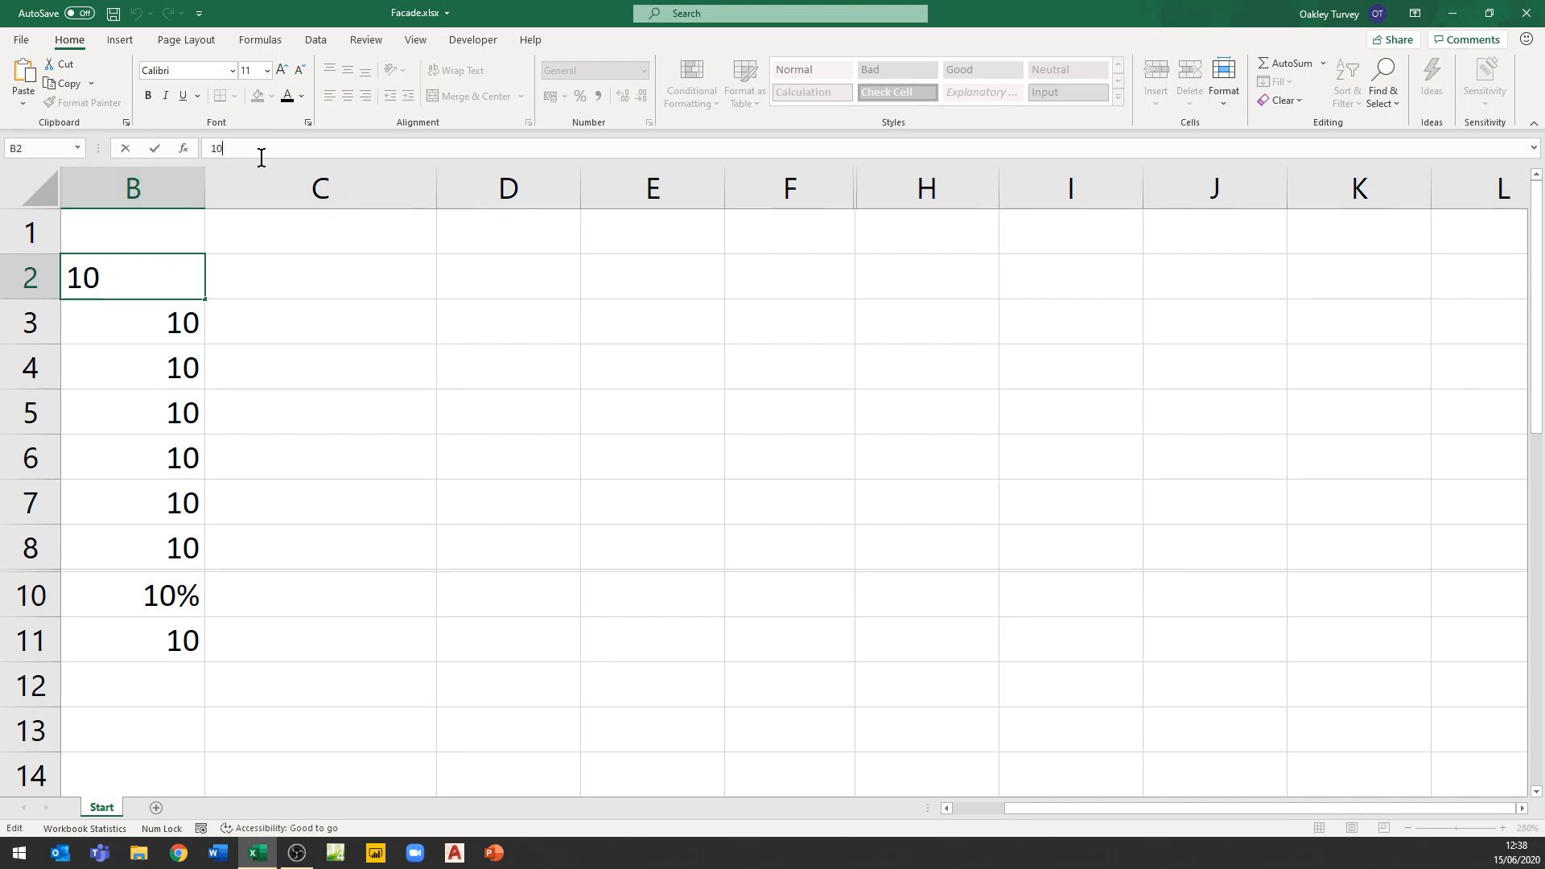
{"action": "key", "text": "Return"}
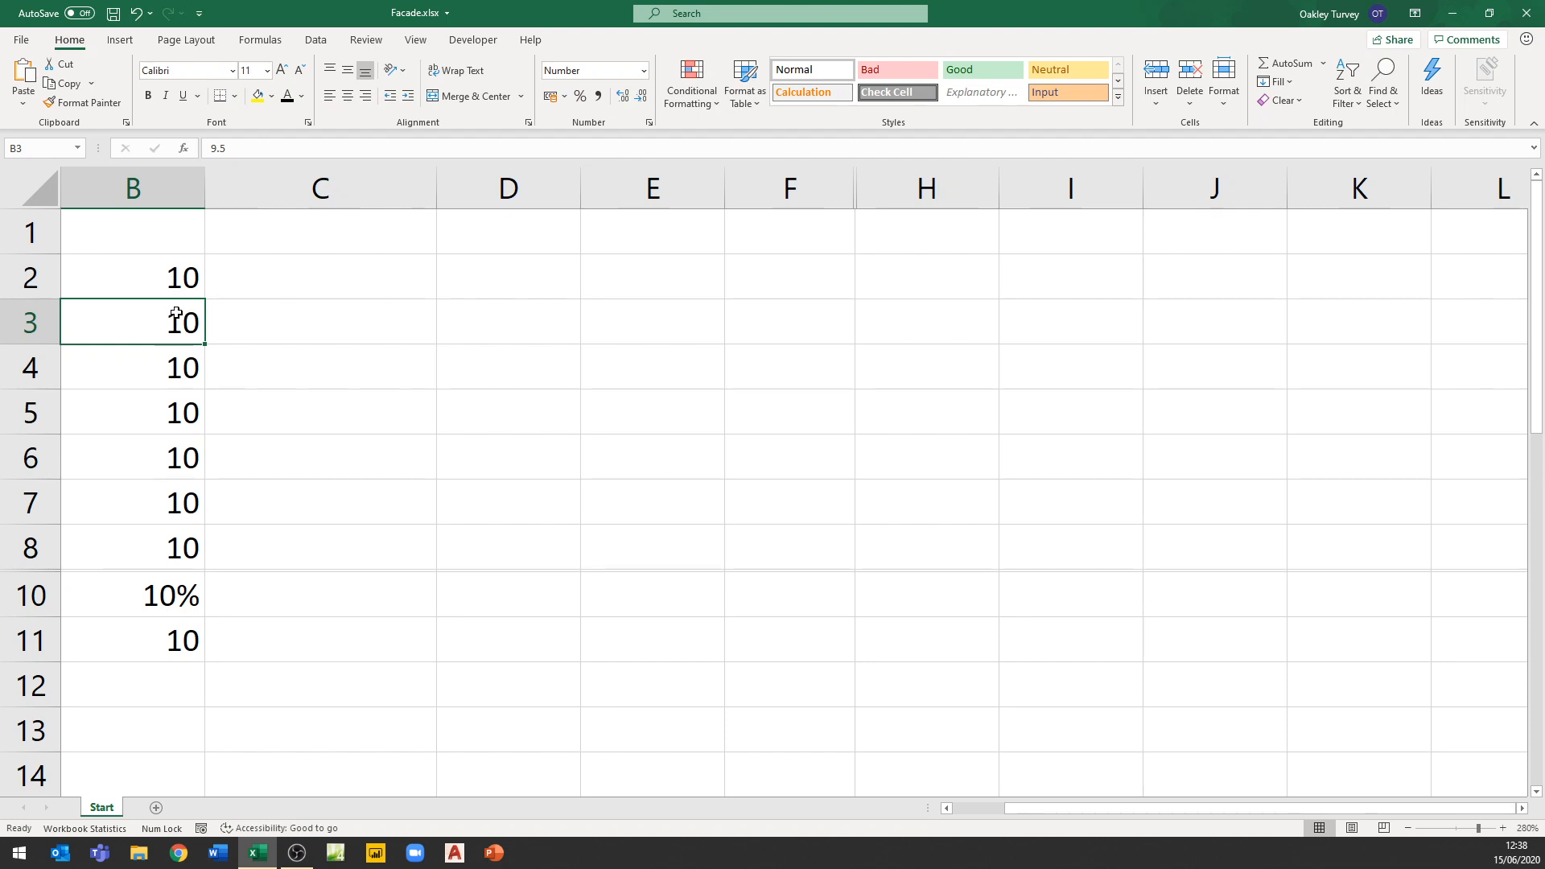
{"action": "left_click", "coordinate": [240, 147]}
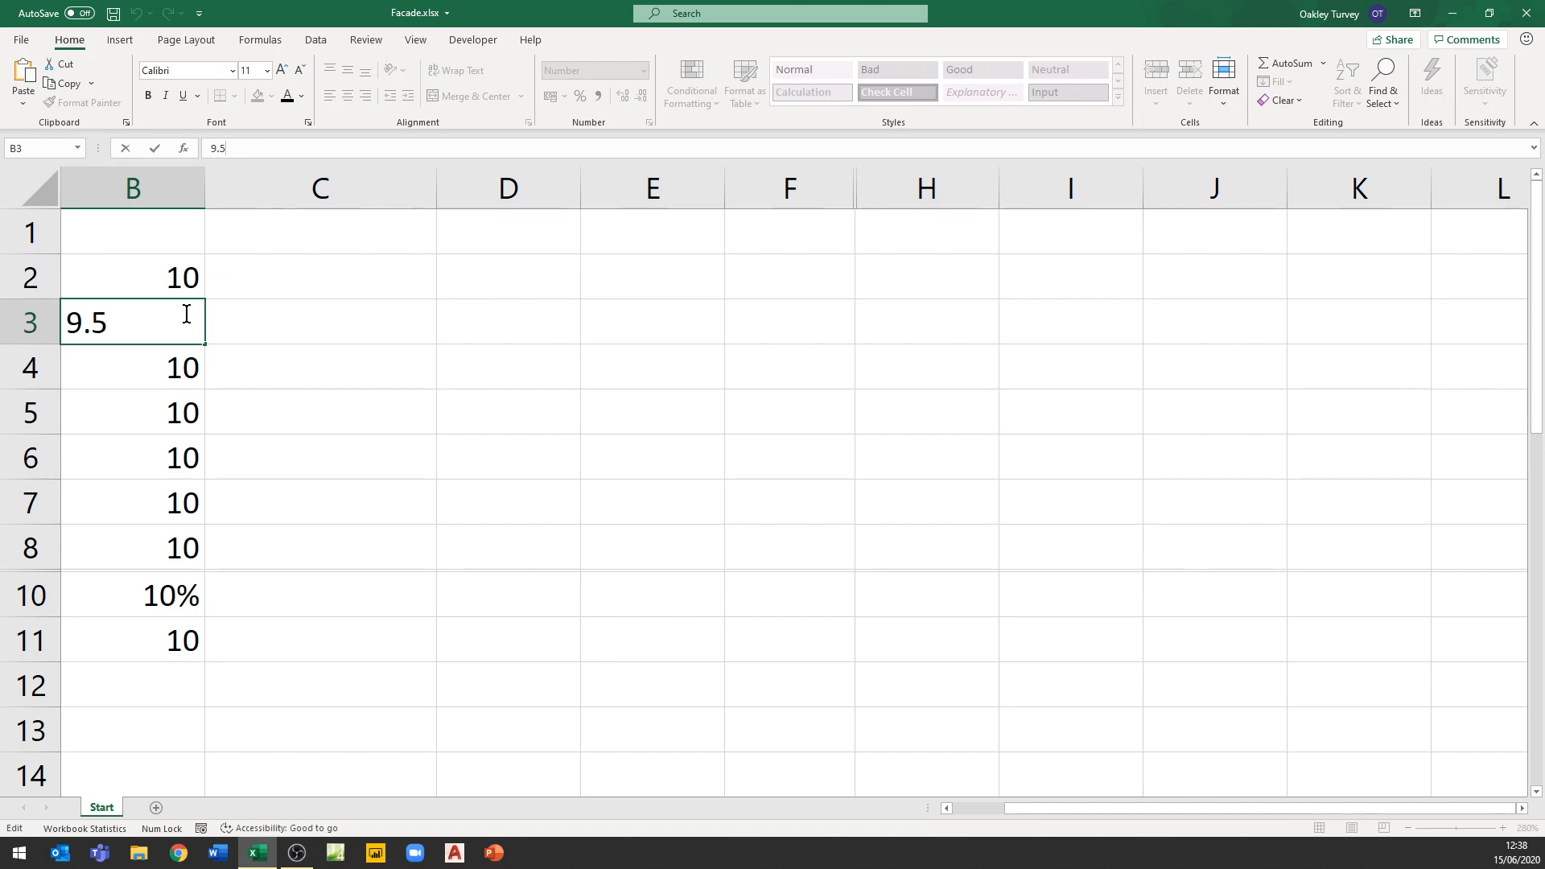
- Increase cell B3's number format to one decimal place and reduce it back to zero decimals
{"action": "left_click", "coordinate": [641, 102]}
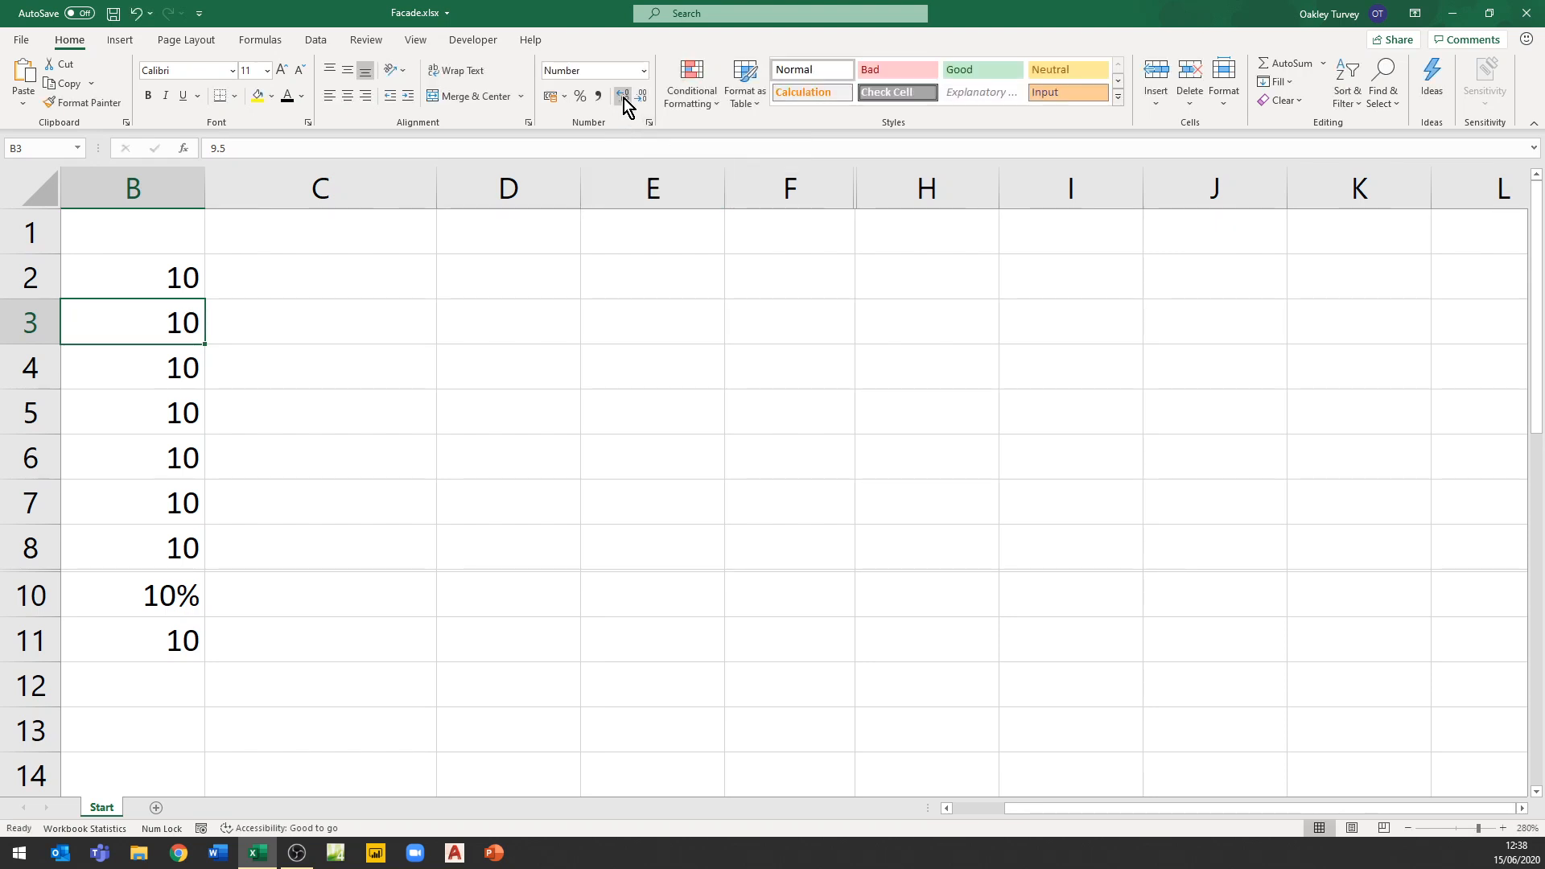
{"action": "left_click", "coordinate": [625, 101]}
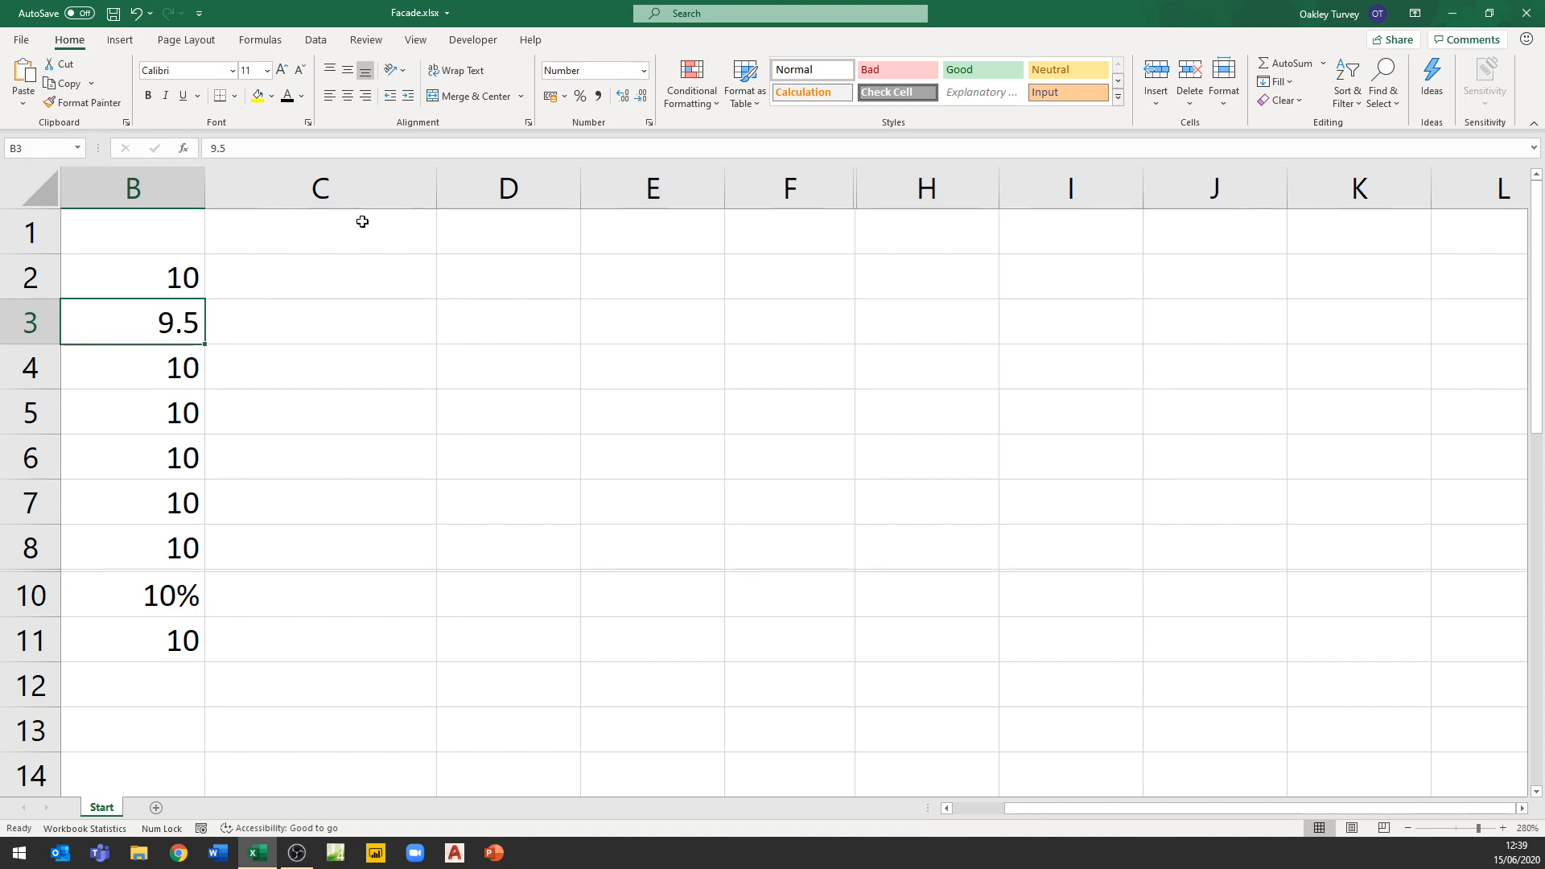
{"action": "left_click", "coordinate": [641, 97]}
- Enter the formula =B3*2 in cell C3 and select the cell to check its result
{"action": "left_click", "coordinate": [400, 328]}
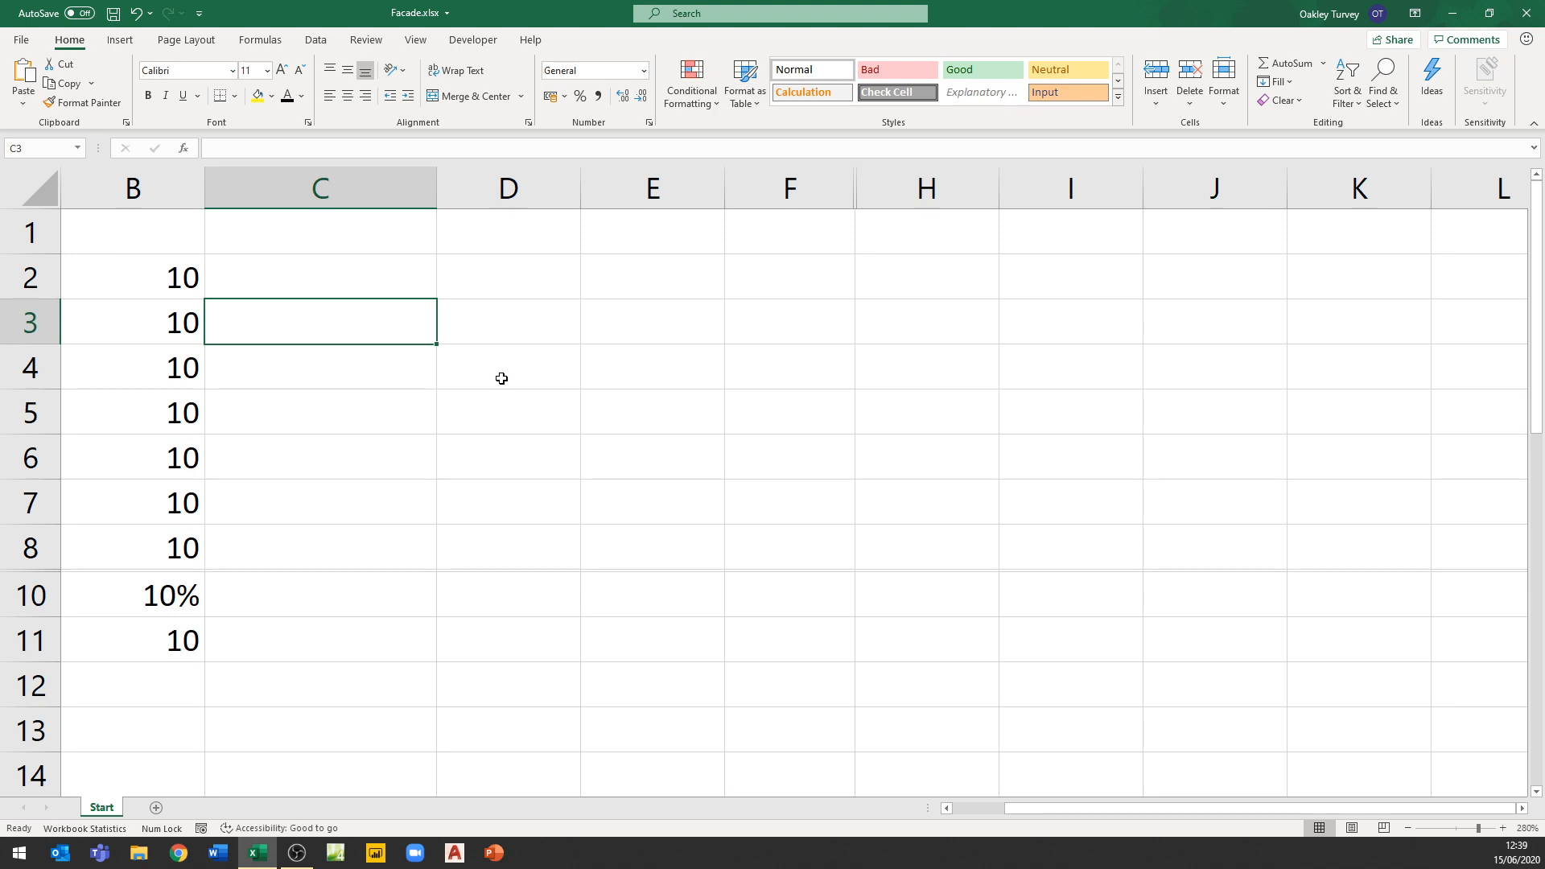
{"action": "type", "text": "="}
{"action": "left_click", "coordinate": [169, 312]}
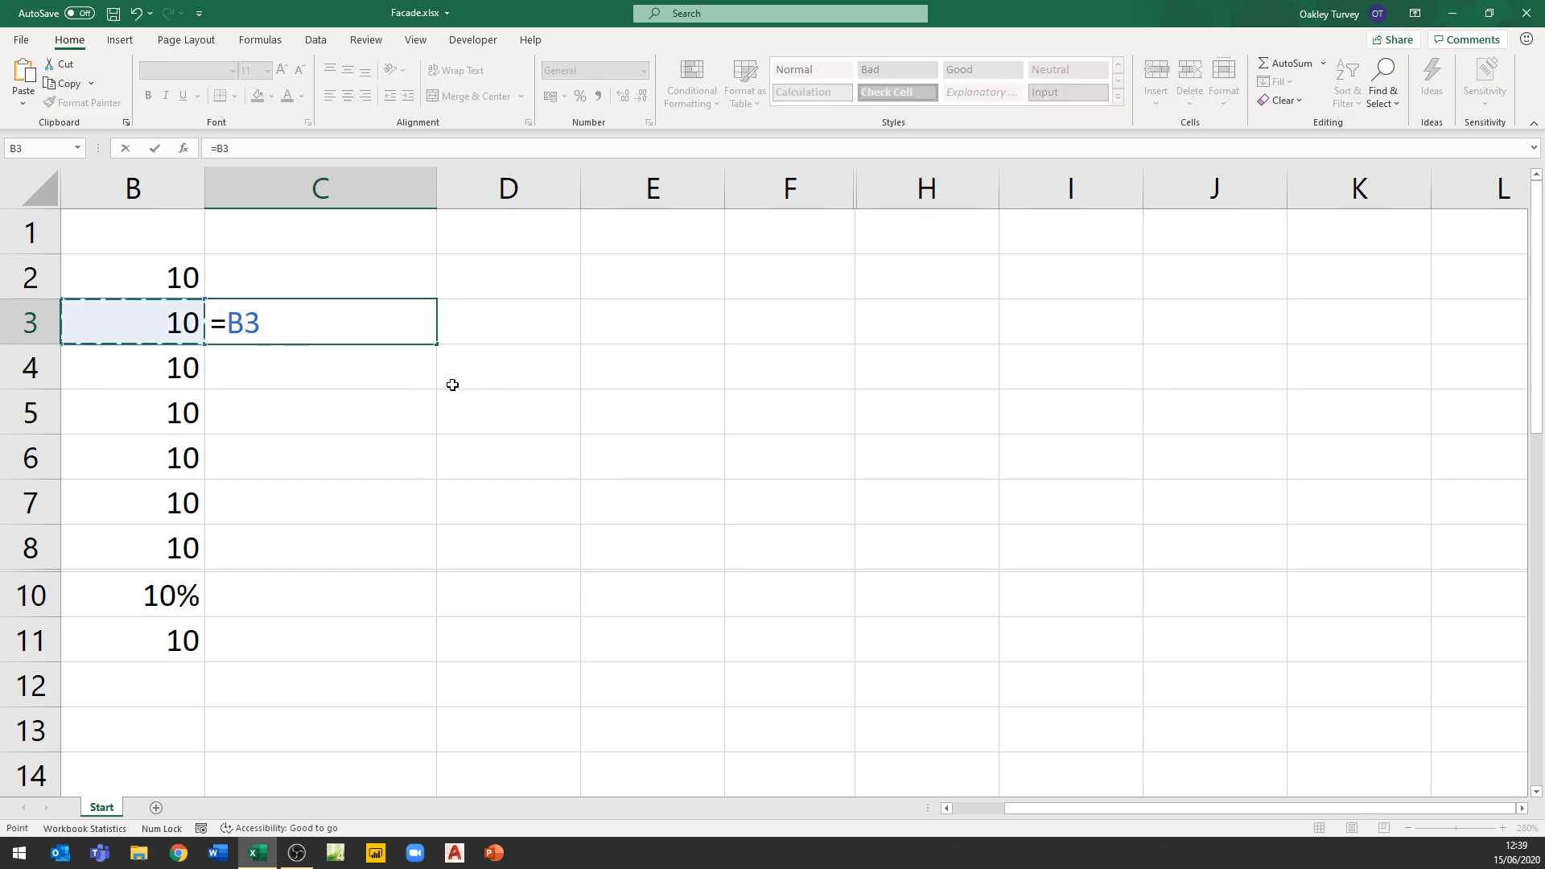
{"action": "type", "text": "*2"}
{"action": "key", "text": "Return"}
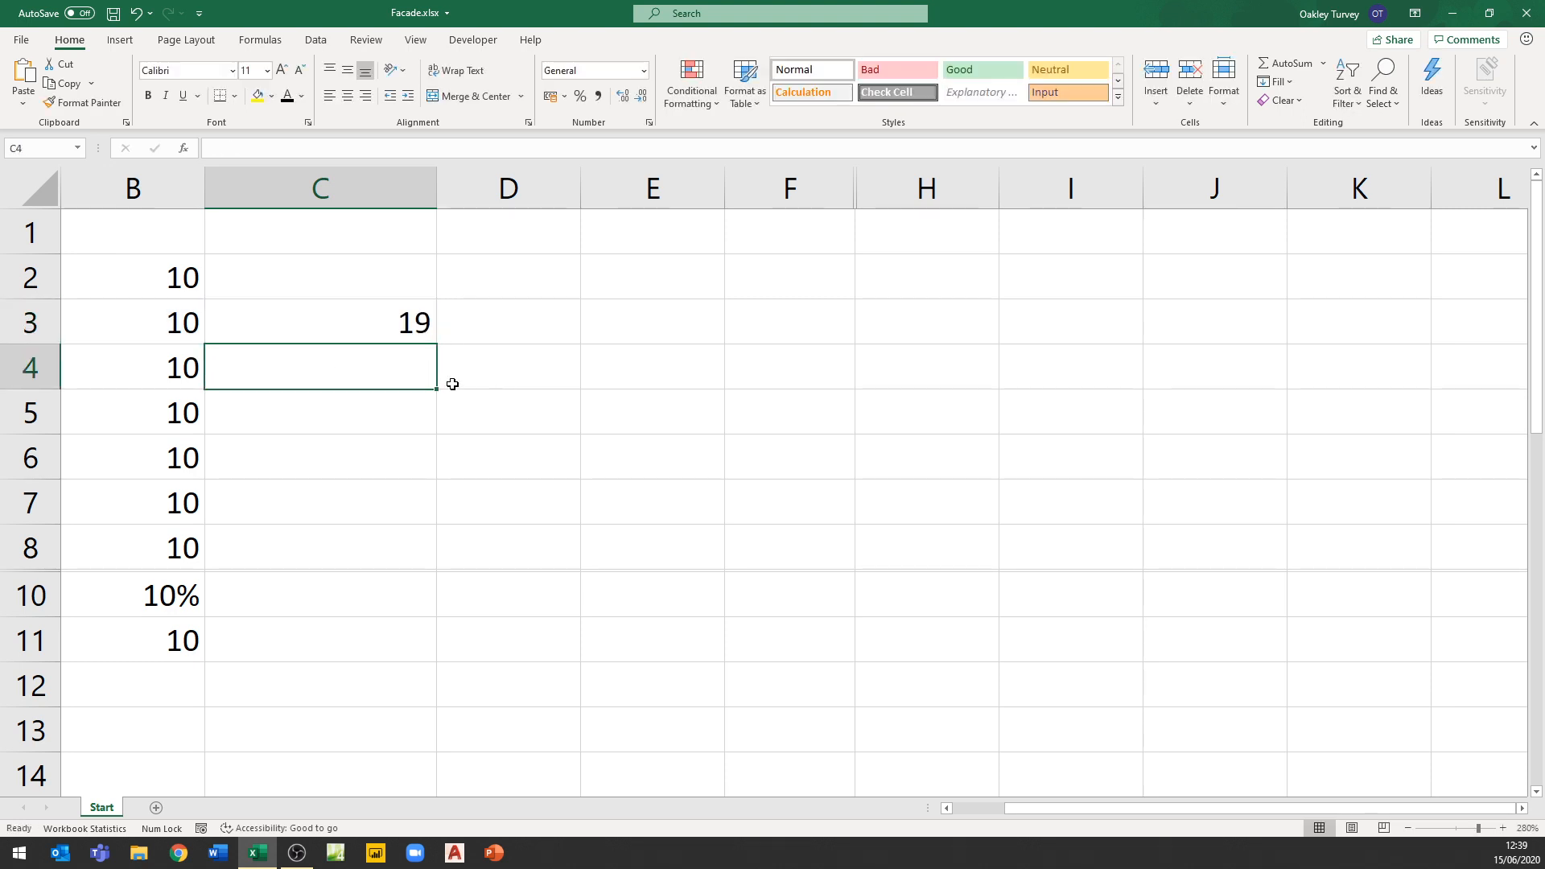
{"action": "left_click", "coordinate": [403, 326]}
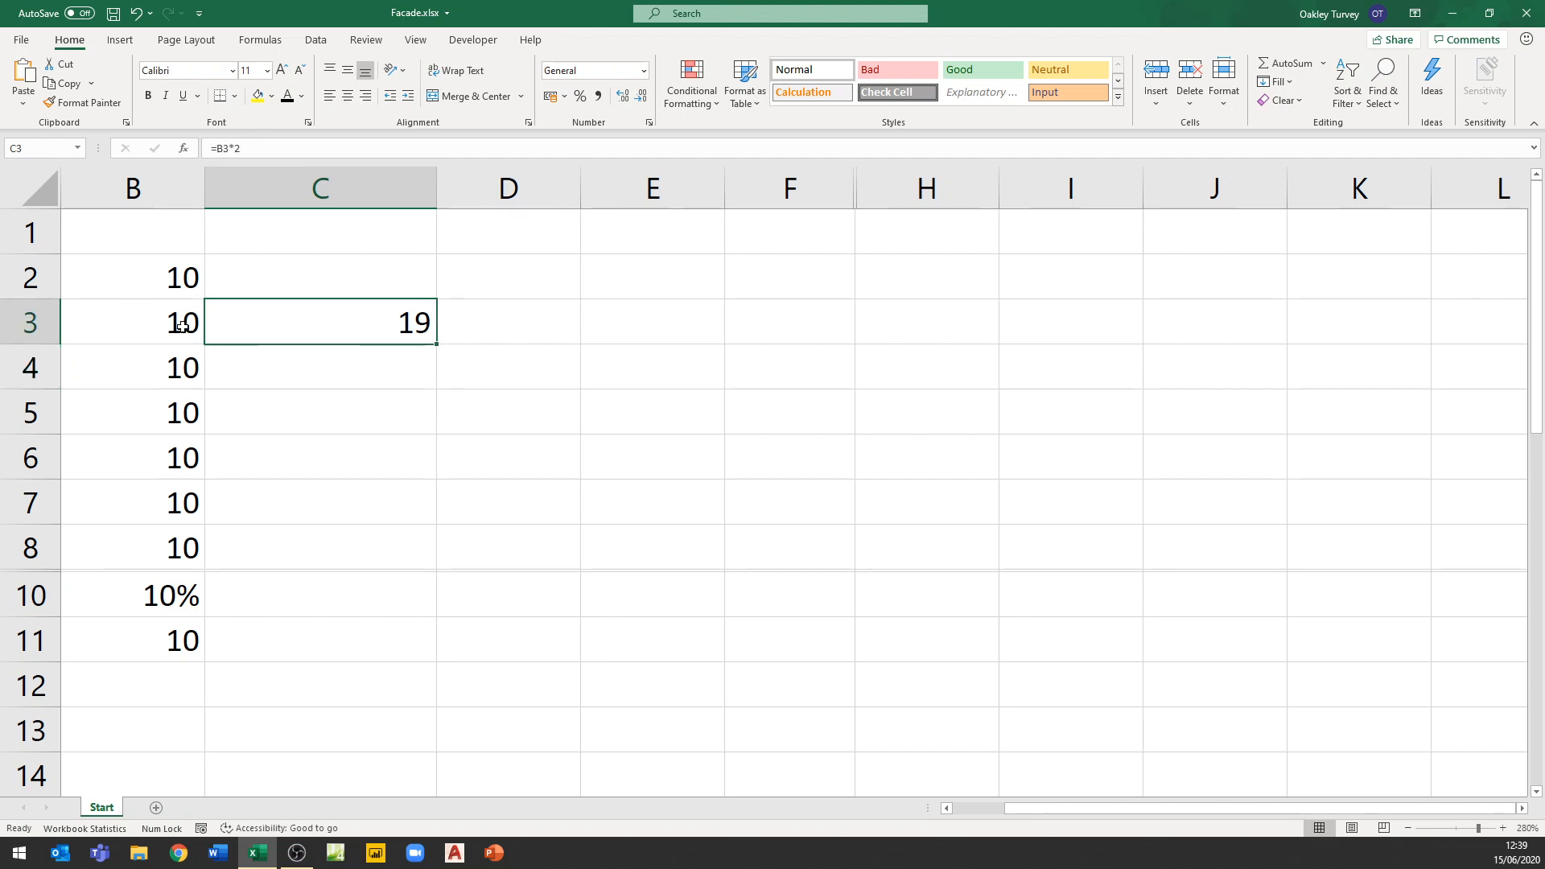
- Re-enter the text value '10 in cell B4 and ignore its Number Stored as Text error
{"action": "left_click", "coordinate": [174, 367]}
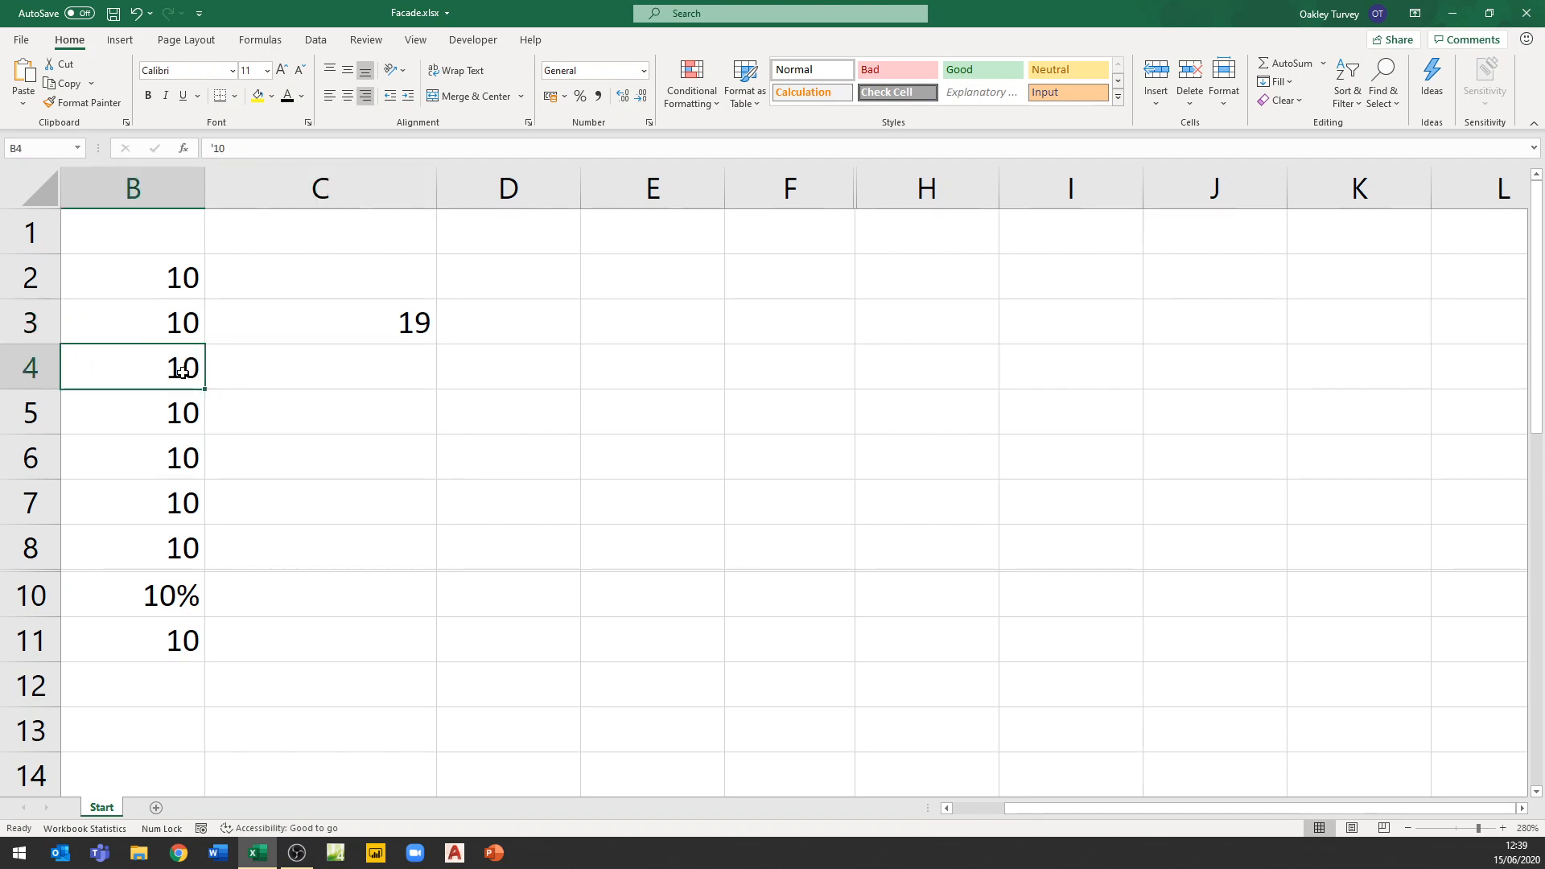
{"action": "left_click", "coordinate": [233, 147]}
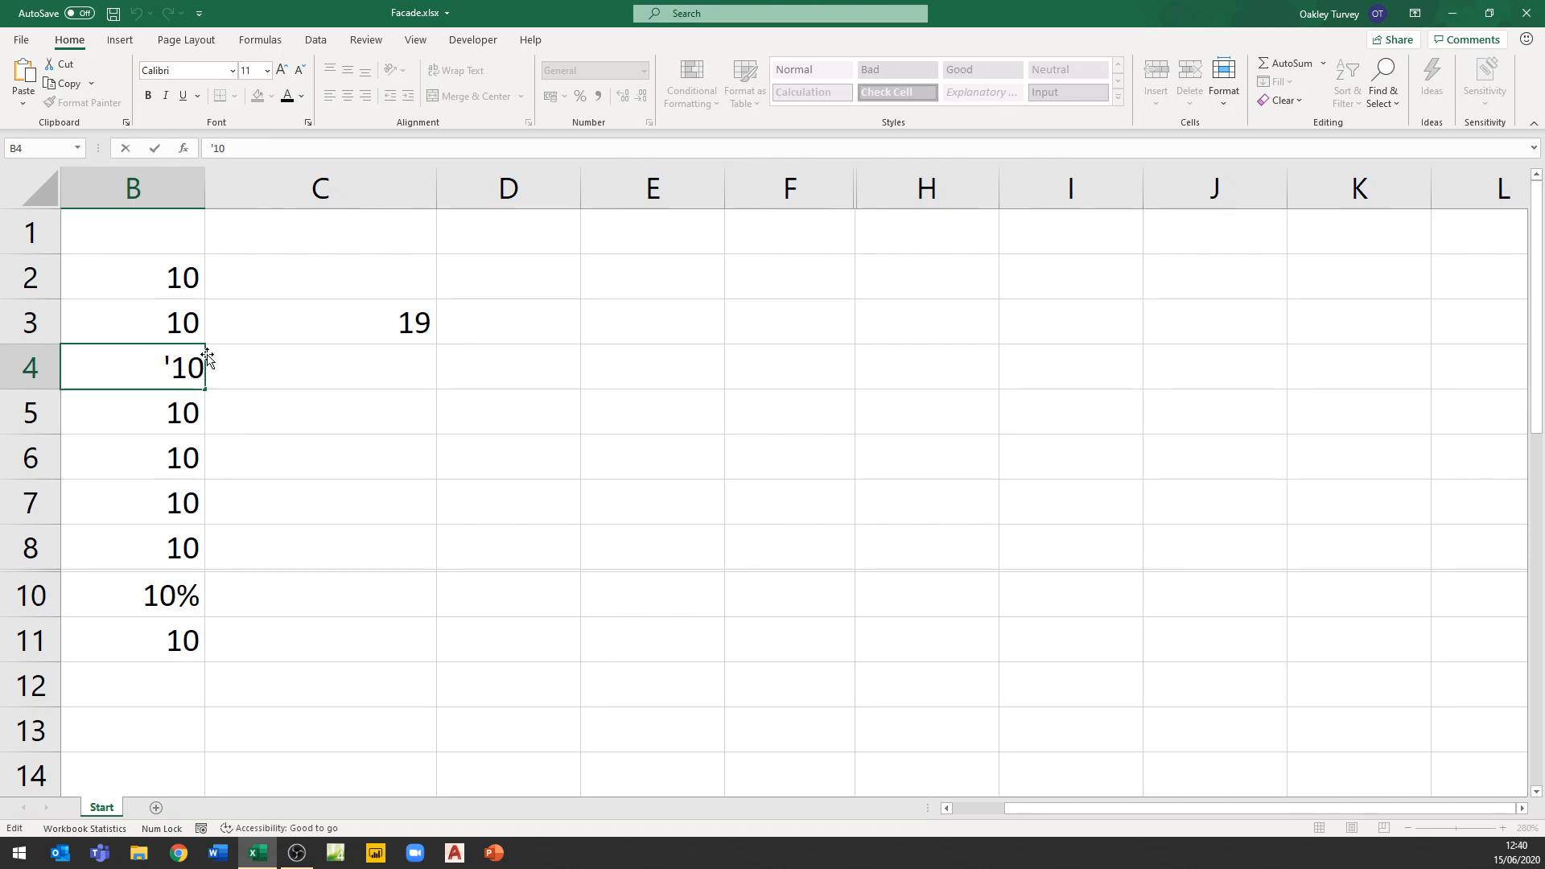
{"action": "key", "text": "Return"}
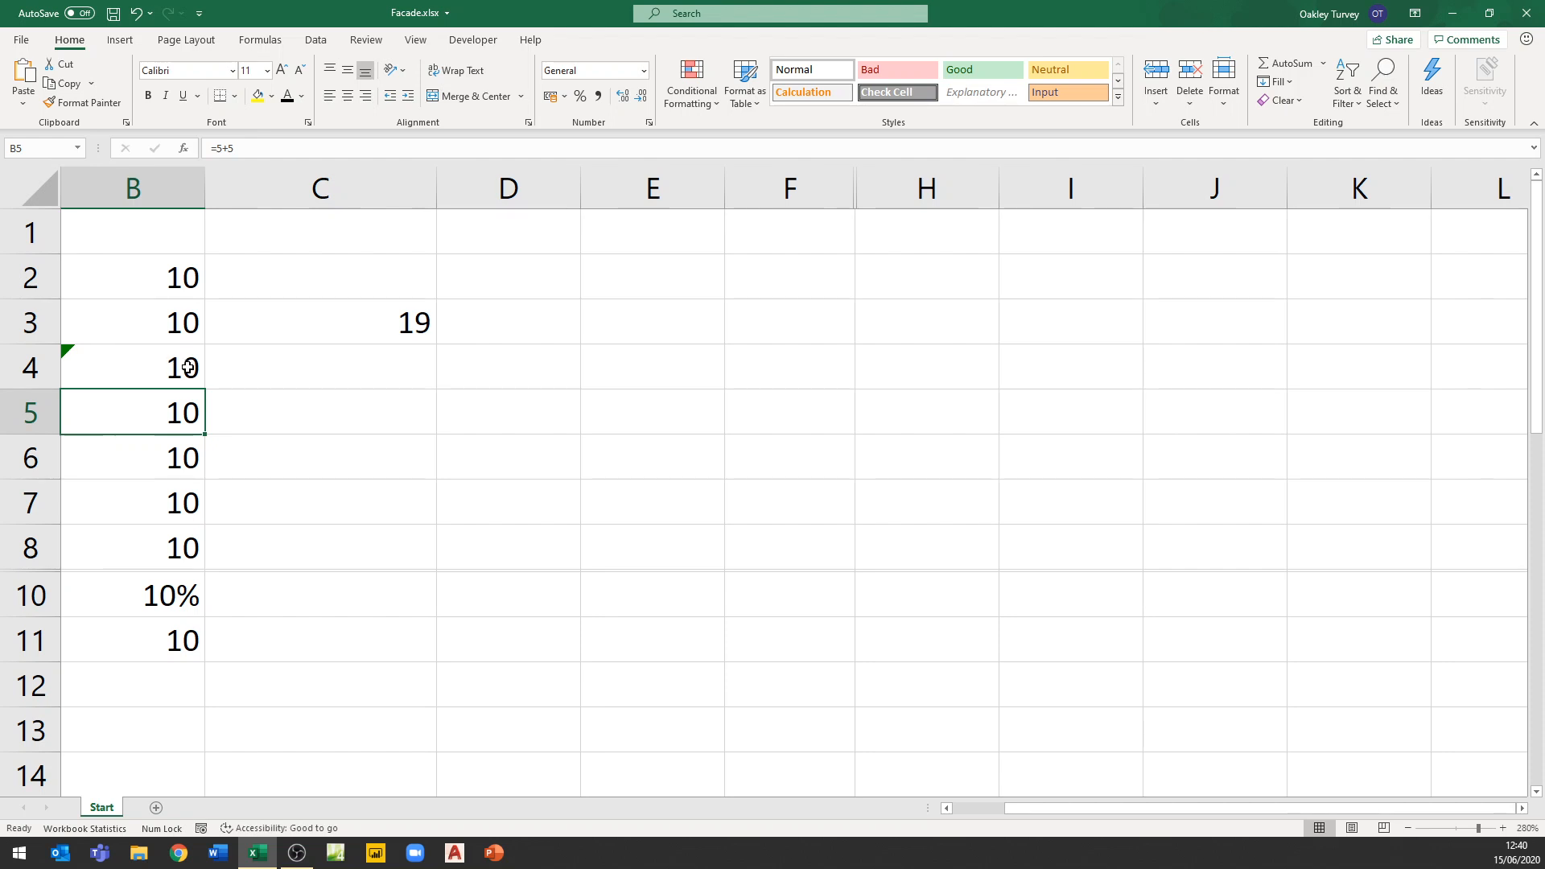
{"action": "left_click", "coordinate": [93, 372]}
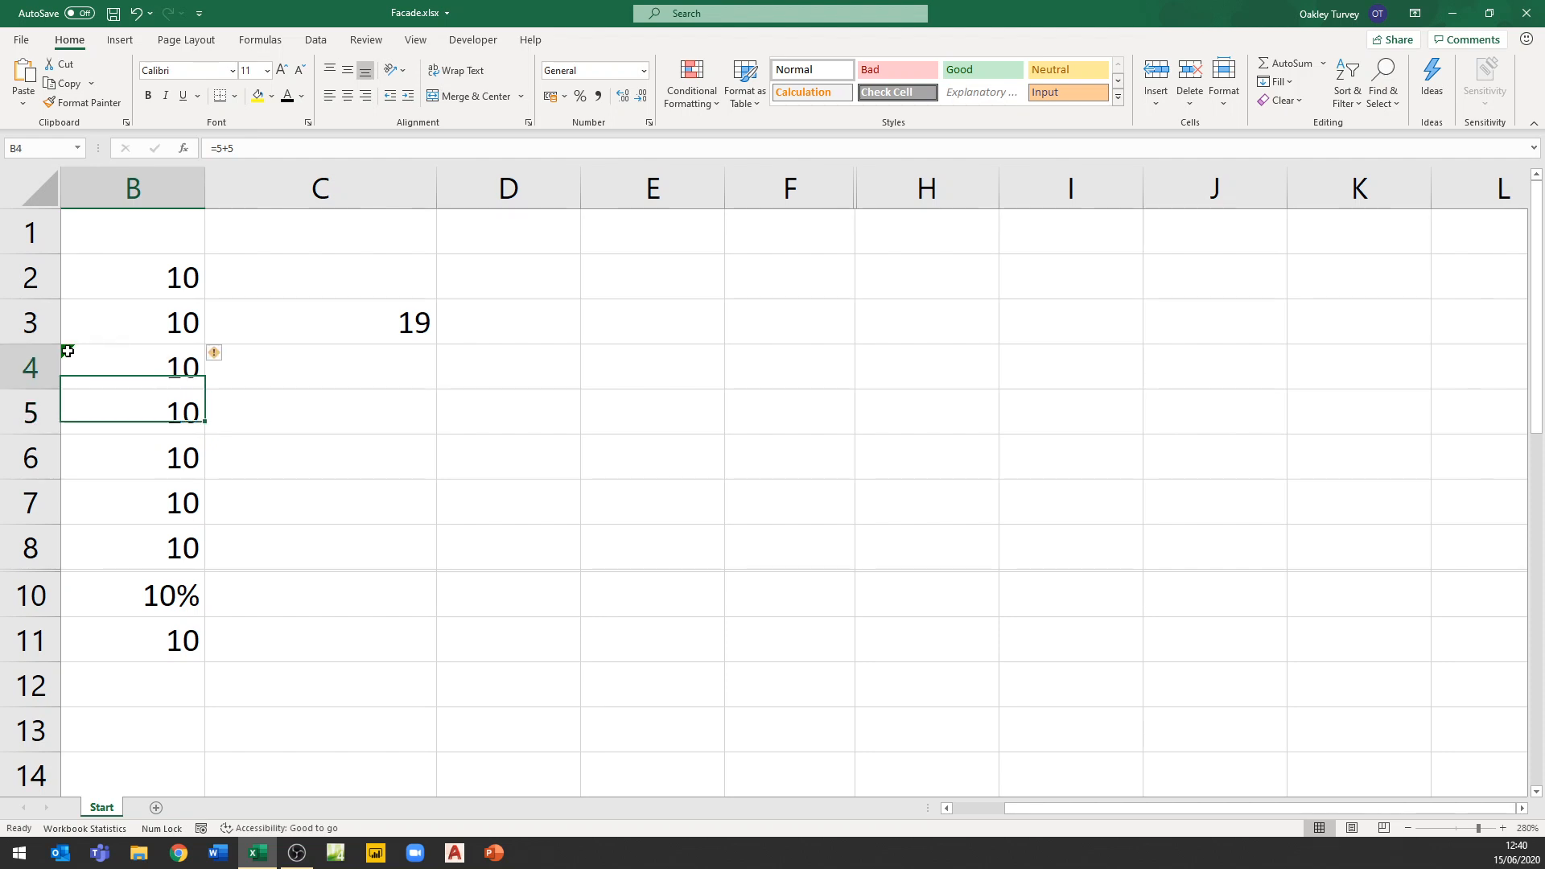
{"action": "left_click", "coordinate": [224, 359]}
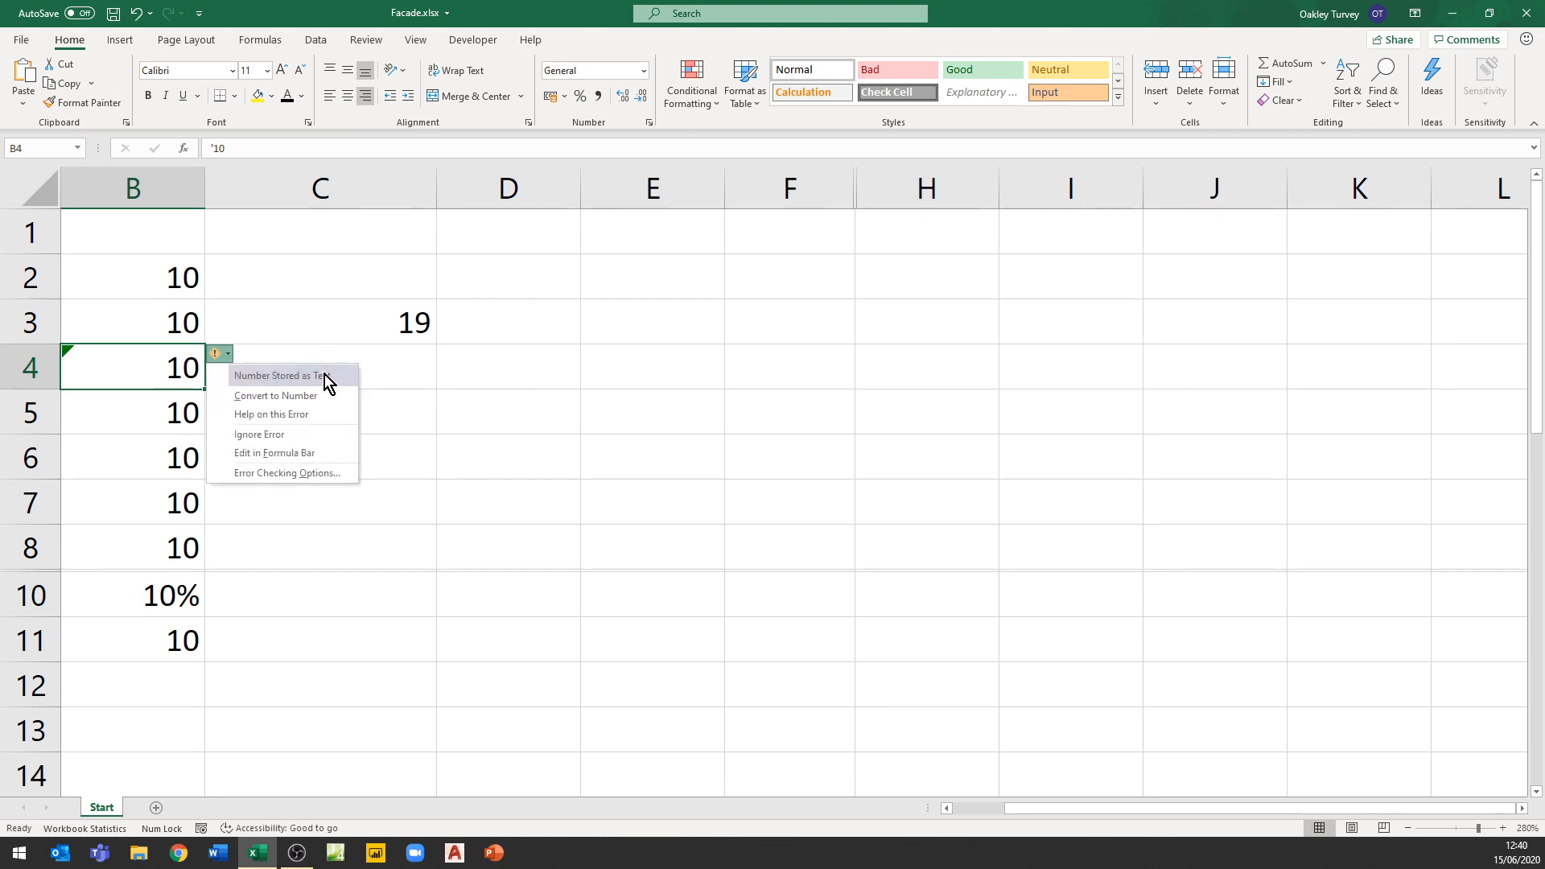
{"action": "left_click", "coordinate": [258, 435]}
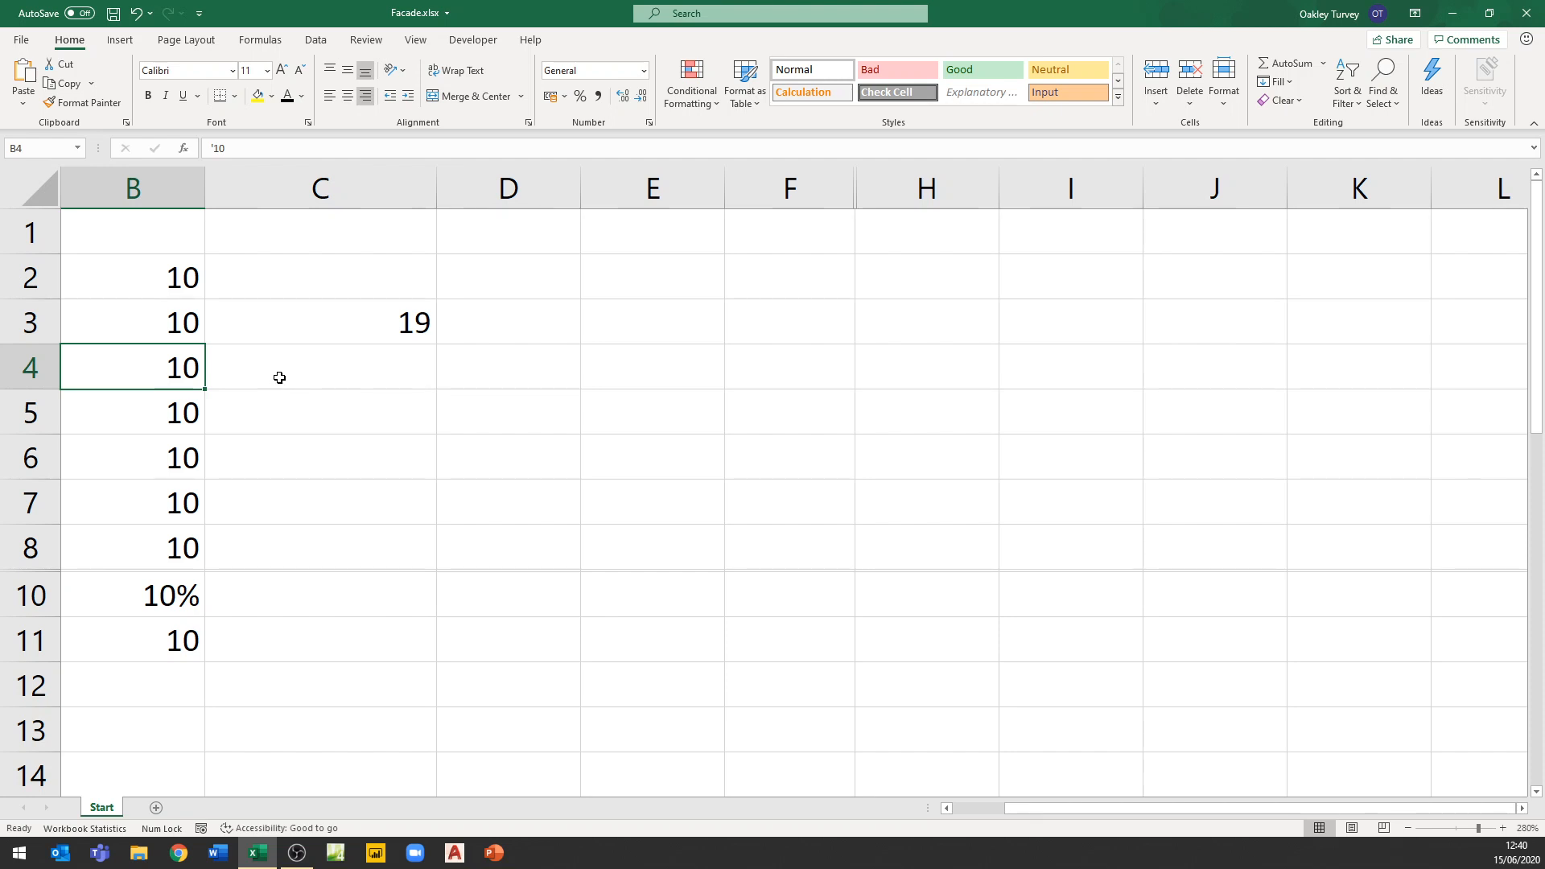
- Inspect the formula in cell B5 and toggle formula display on and off for the whole sheet
{"action": "left_click", "coordinate": [160, 411]}
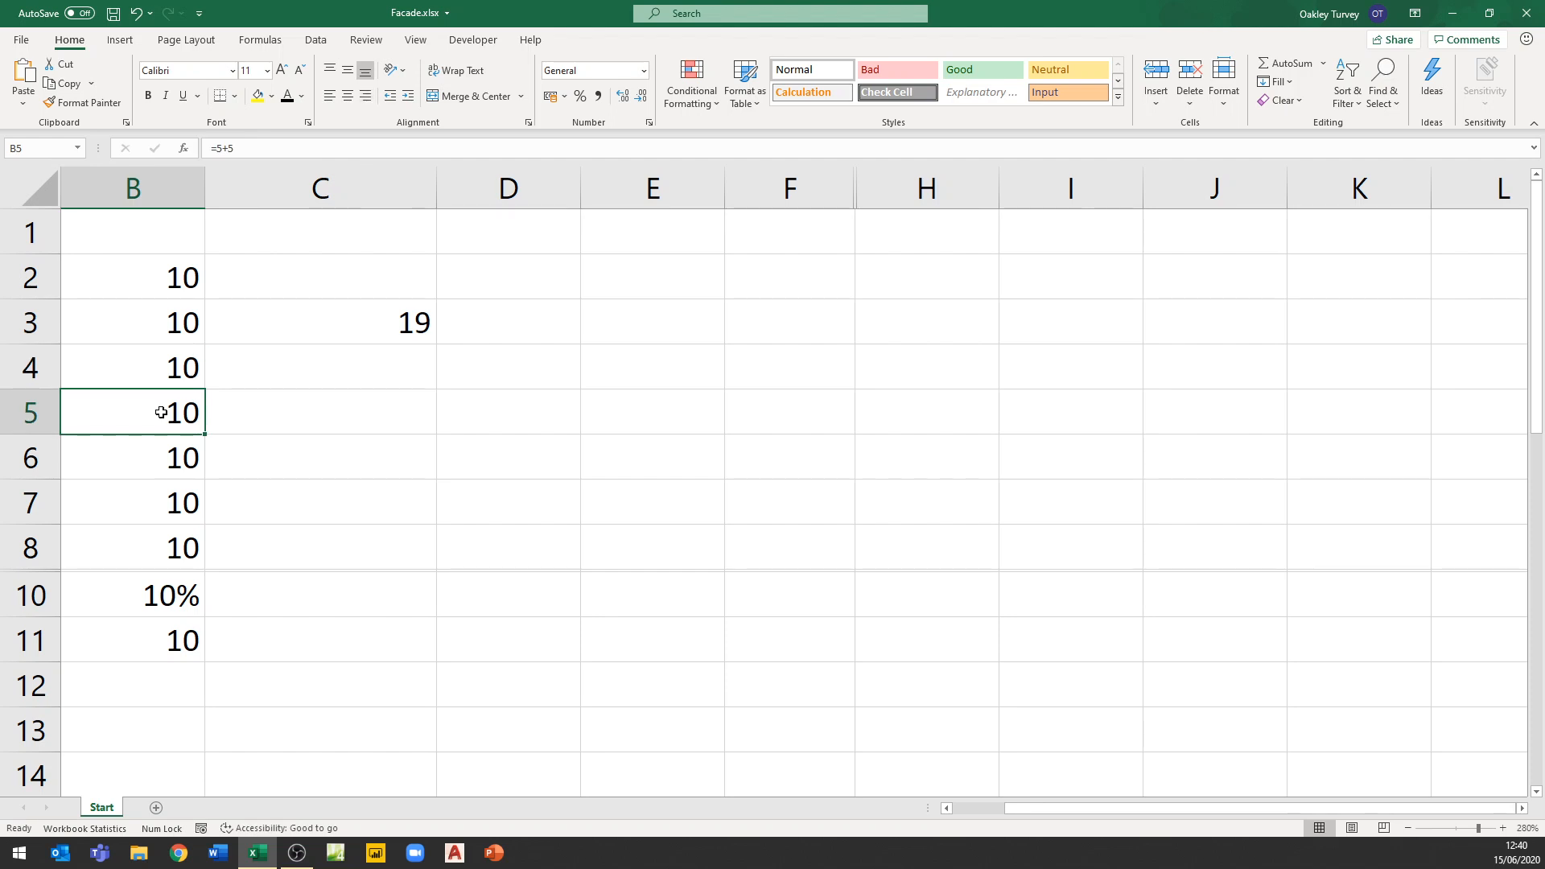
{"action": "left_click", "coordinate": [242, 147]}
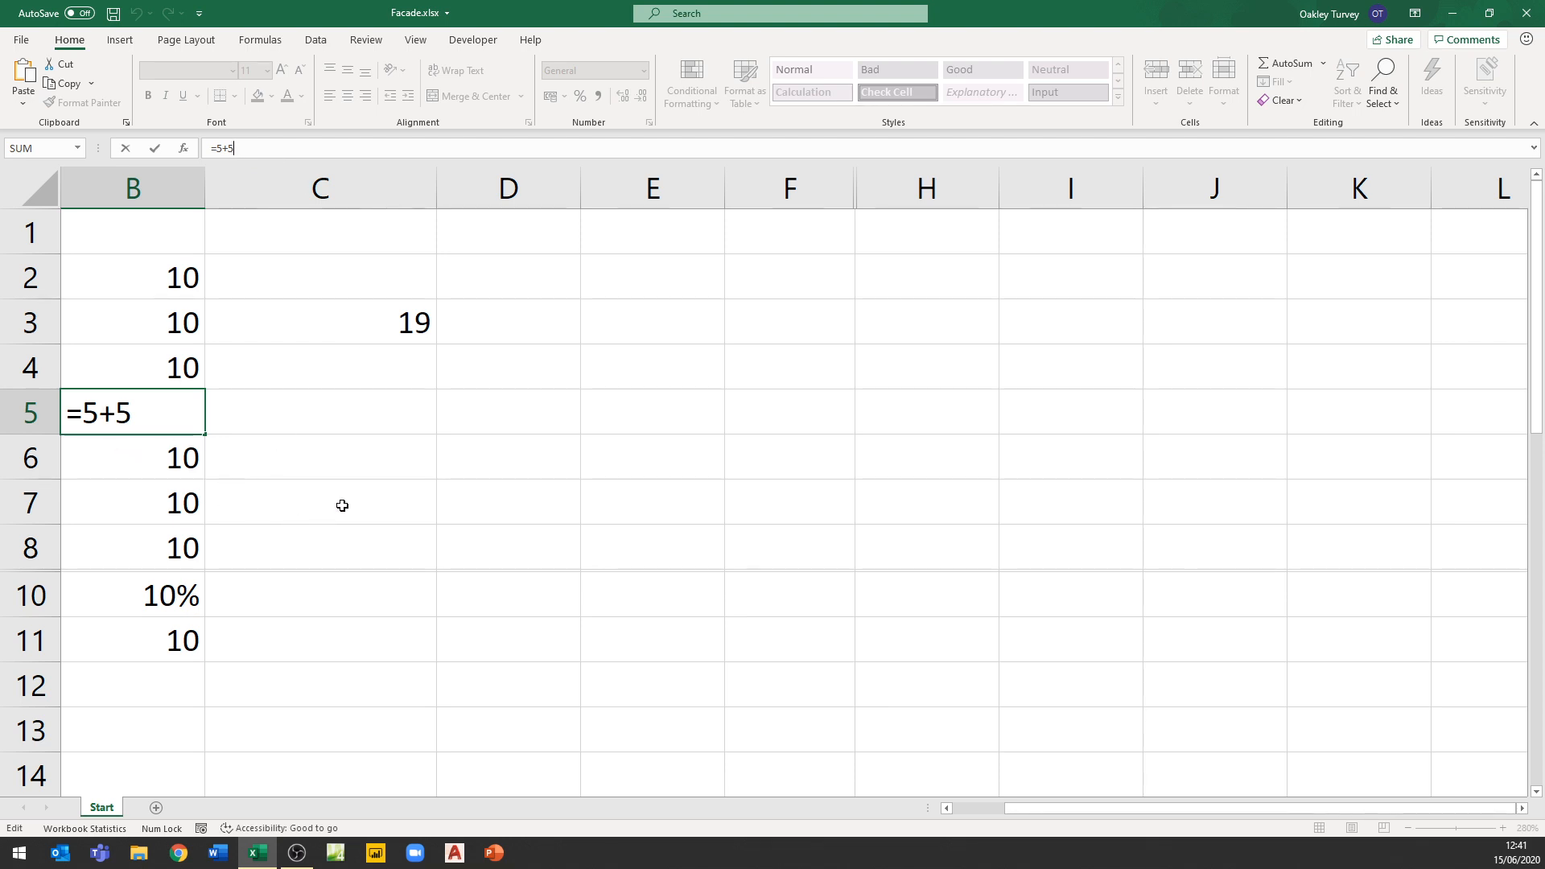
{"action": "key", "text": "Return"}
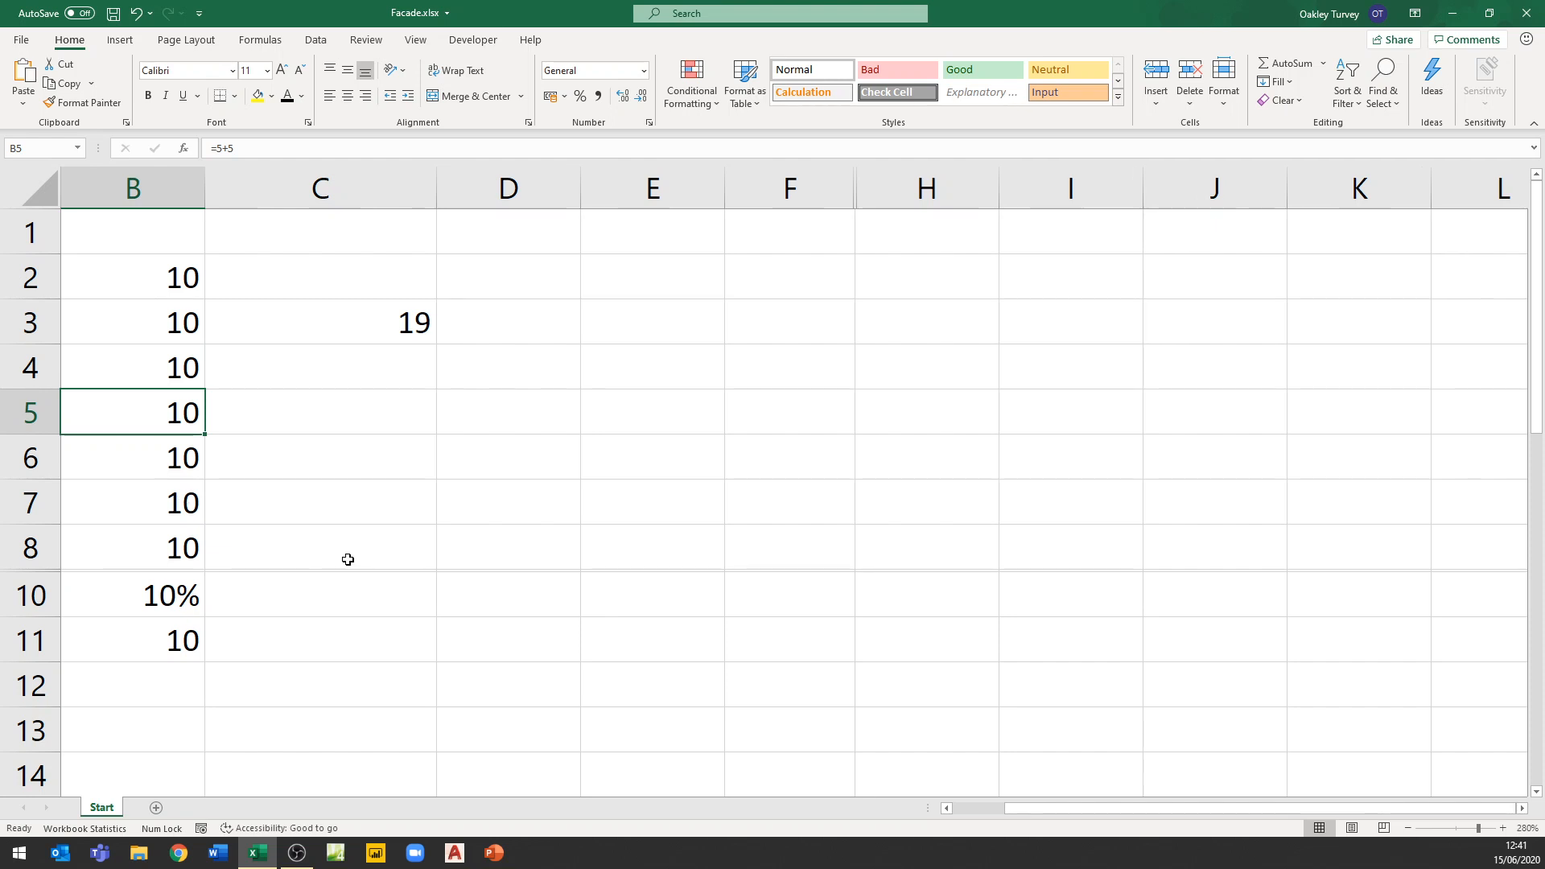
{"action": "key", "text": "ctrl+grave"}
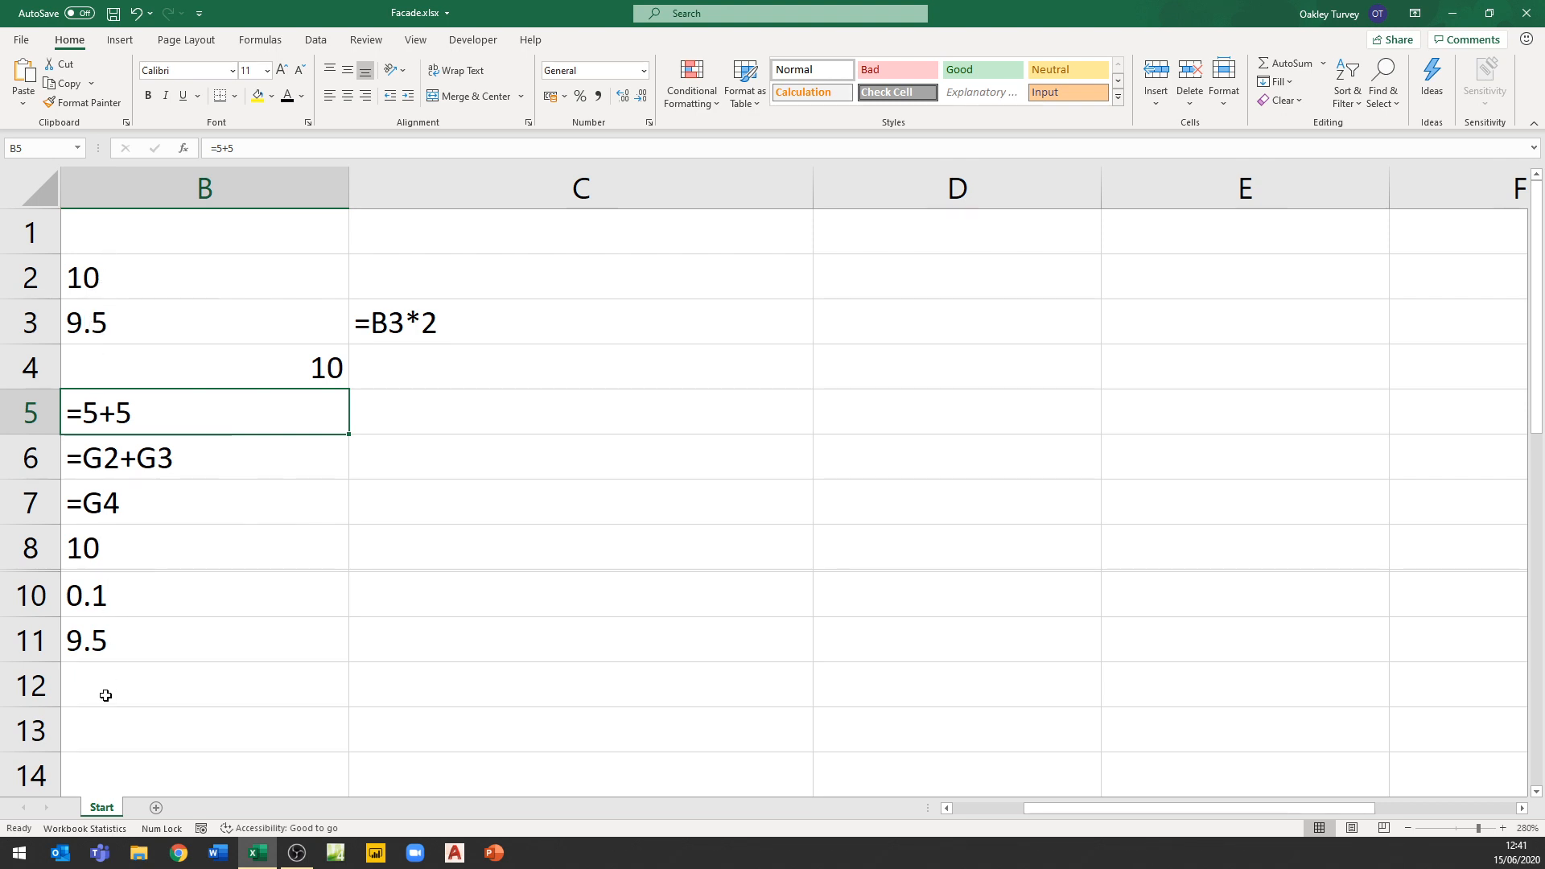
{"action": "key", "text": "ctrl+grave"}
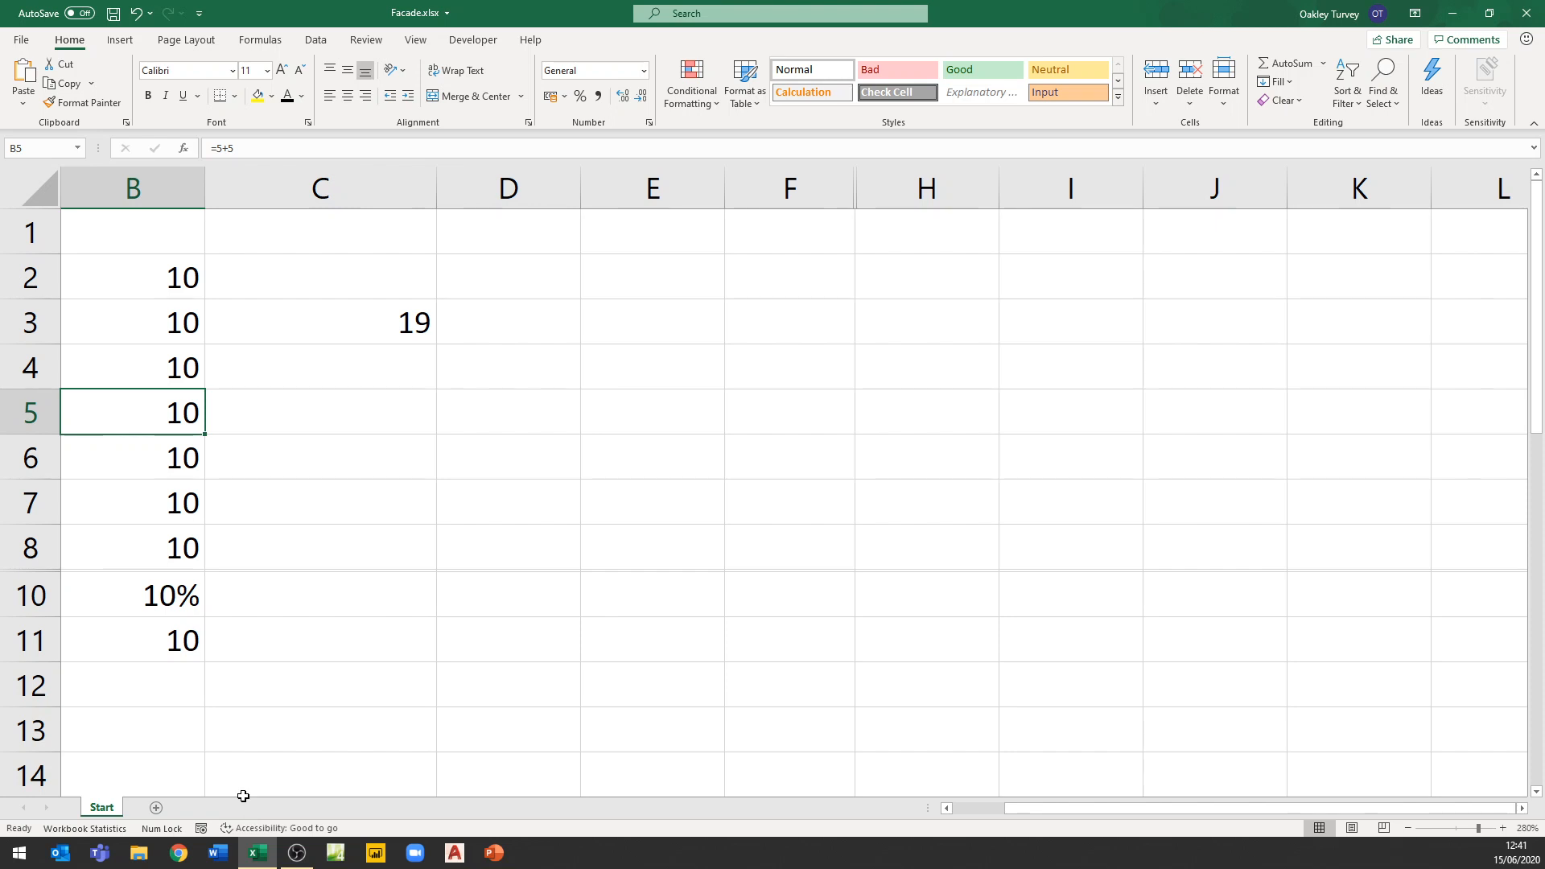
- Inspect the formula in cell B6 and widen hidden column G to reveal the cells it references
{"action": "left_click", "coordinate": [180, 457]}
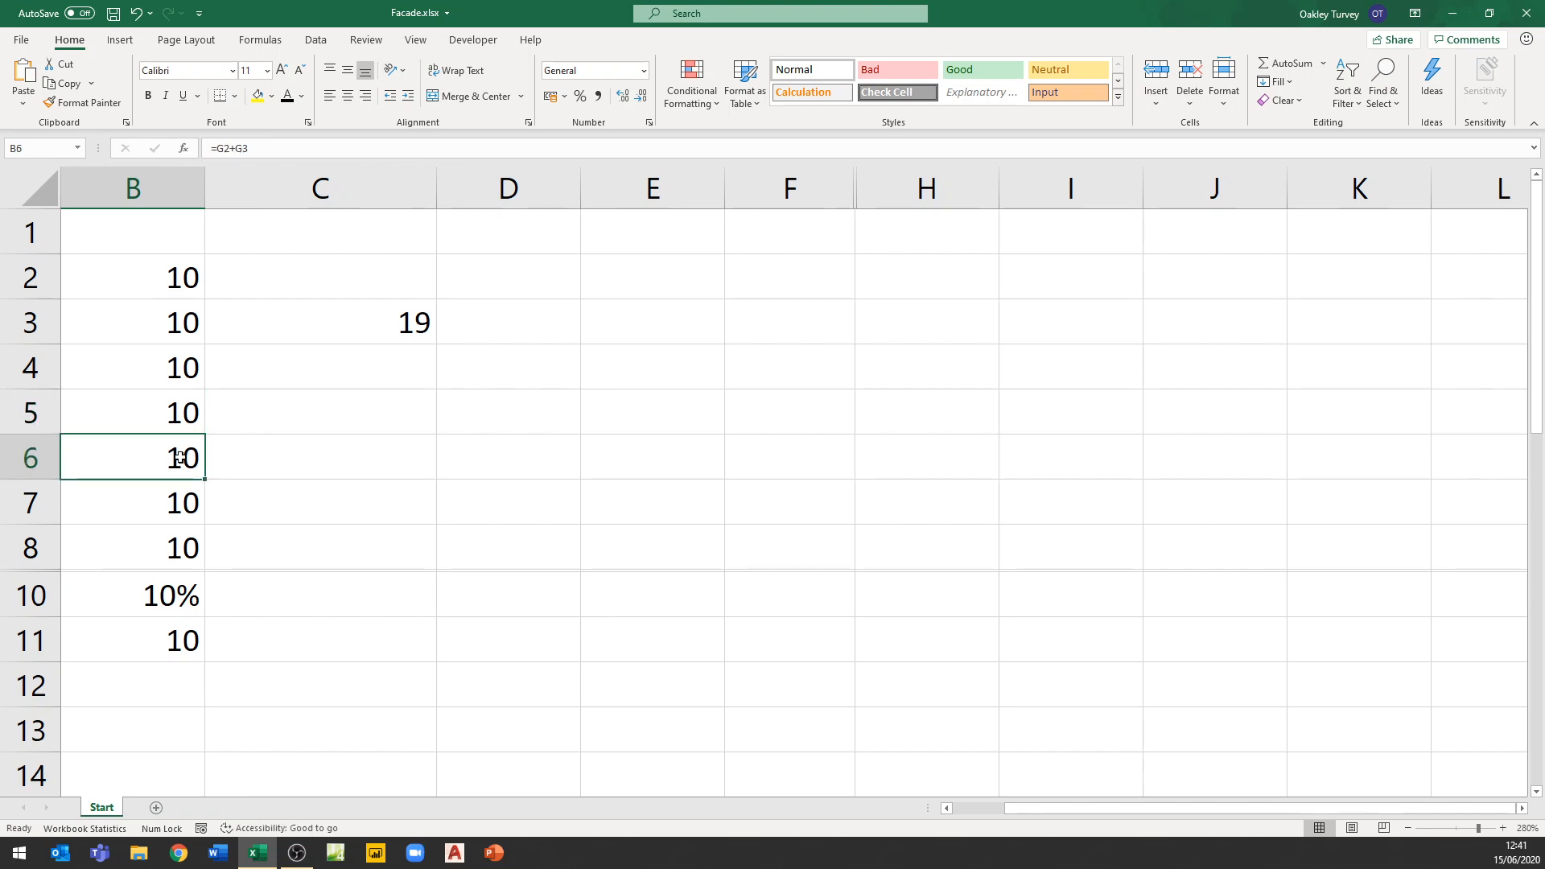
{"action": "left_click", "coordinate": [252, 148]}
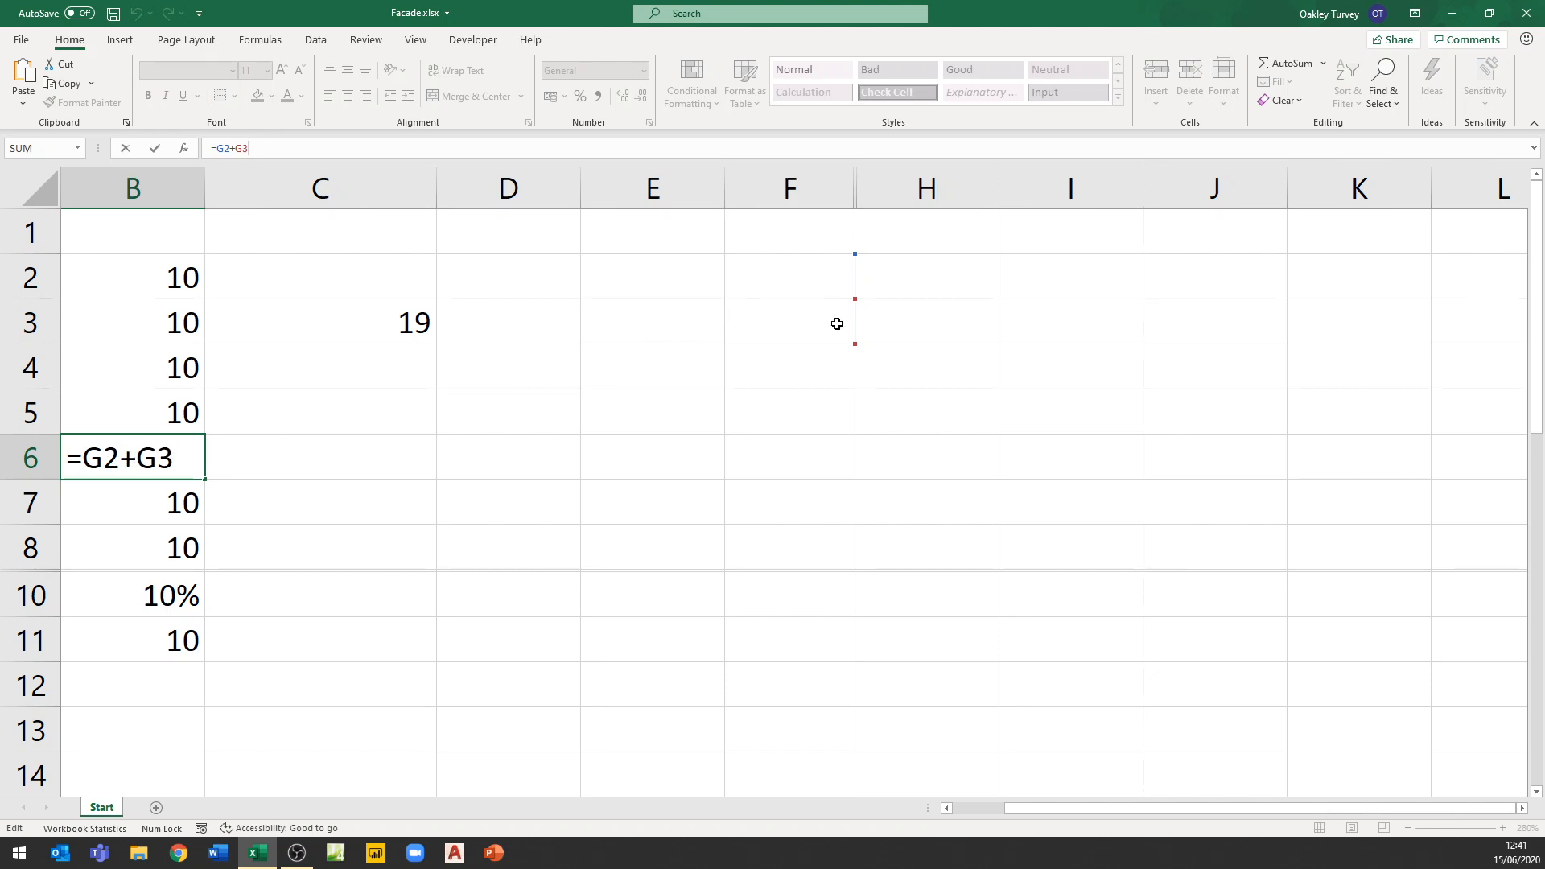
{"action": "key", "text": "ctrl+Return"}
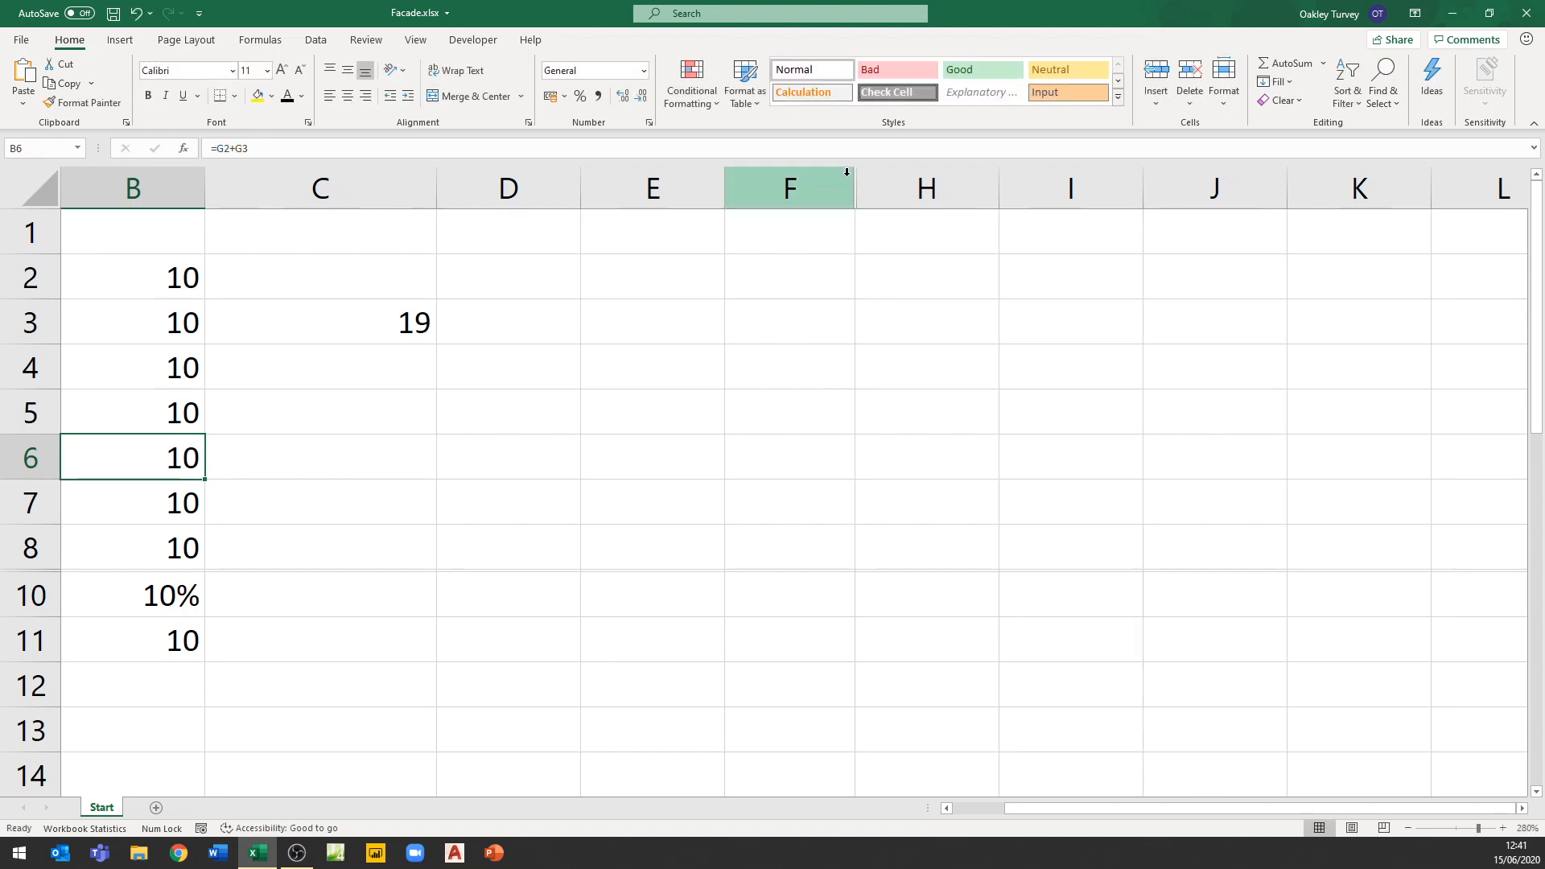
{"action": "left_click_drag", "start_coordinate": [858, 185], "coordinate": [968, 186]}
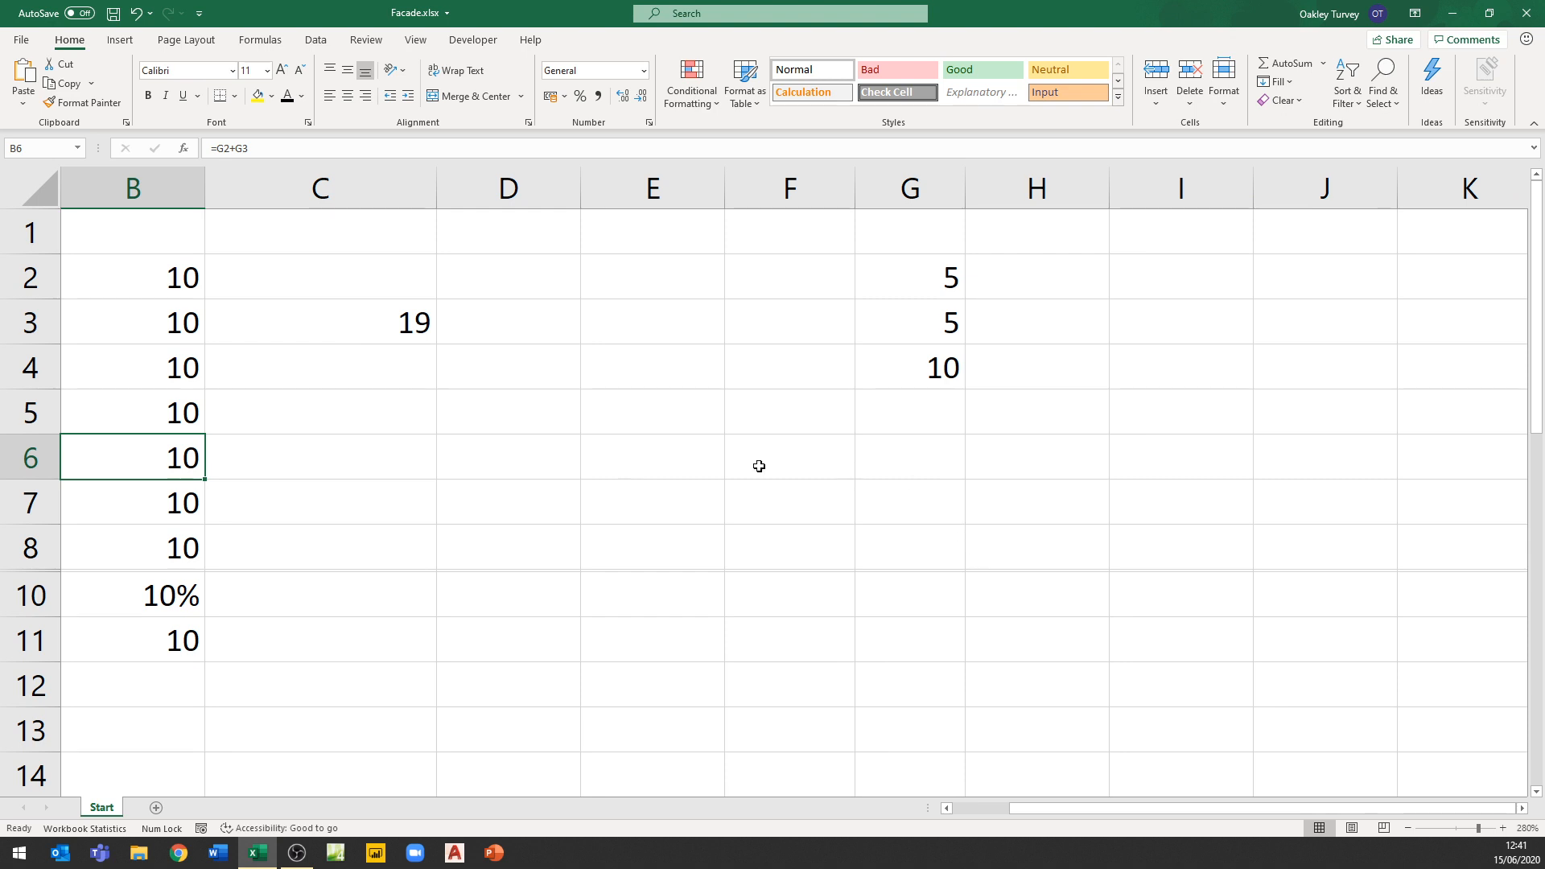
- Trace which column G cells the formulas in B6 and B7 reference, leaving both formulas as they are
{"action": "double_click", "coordinate": [155, 450]}
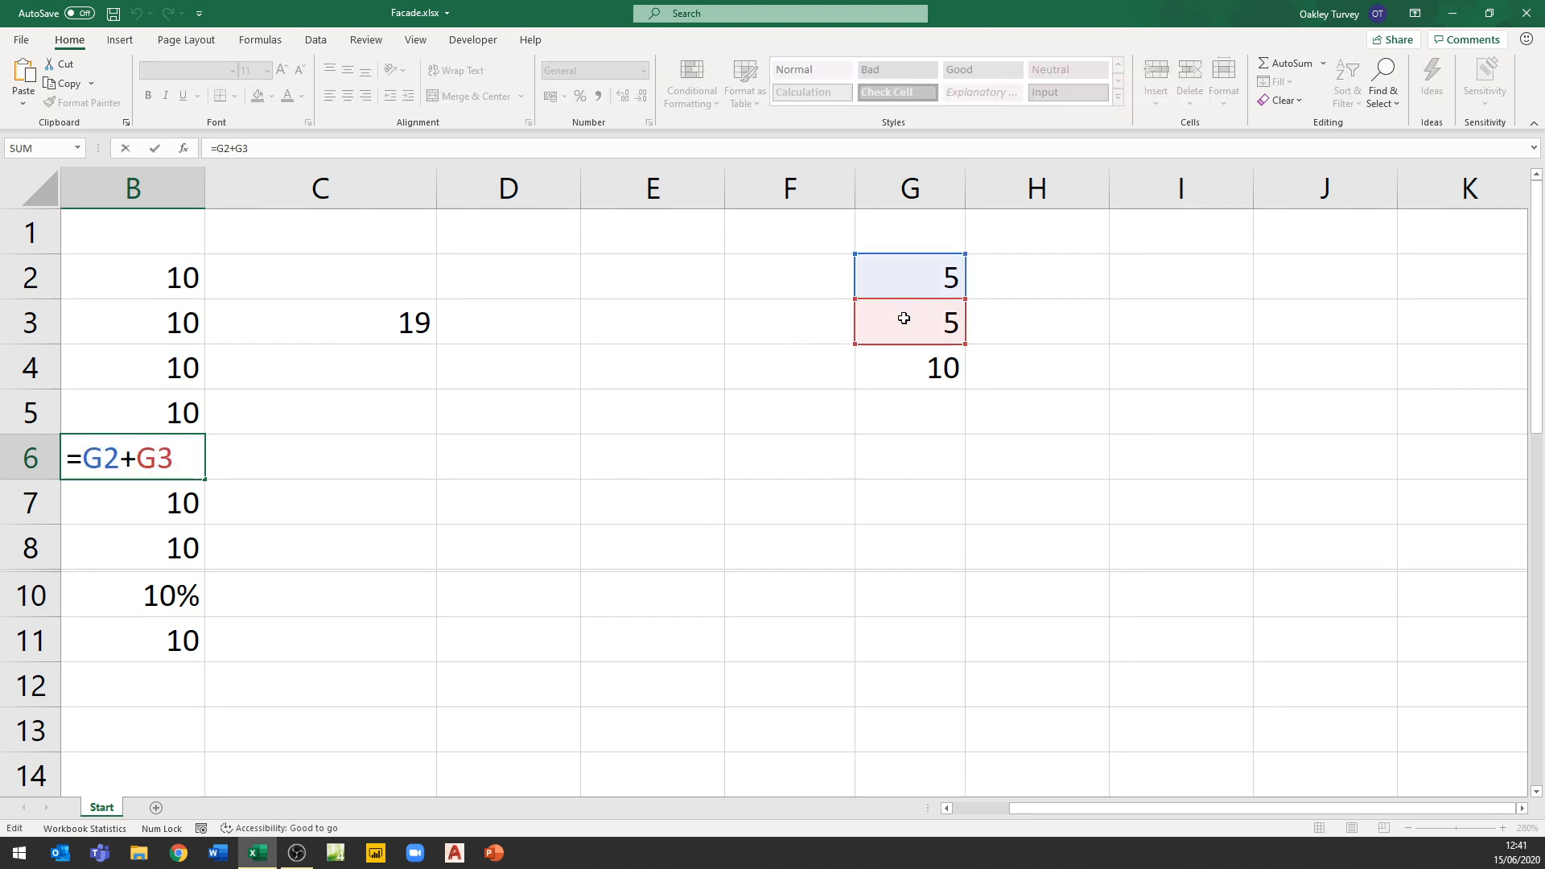
{"action": "key", "text": "Escape"}
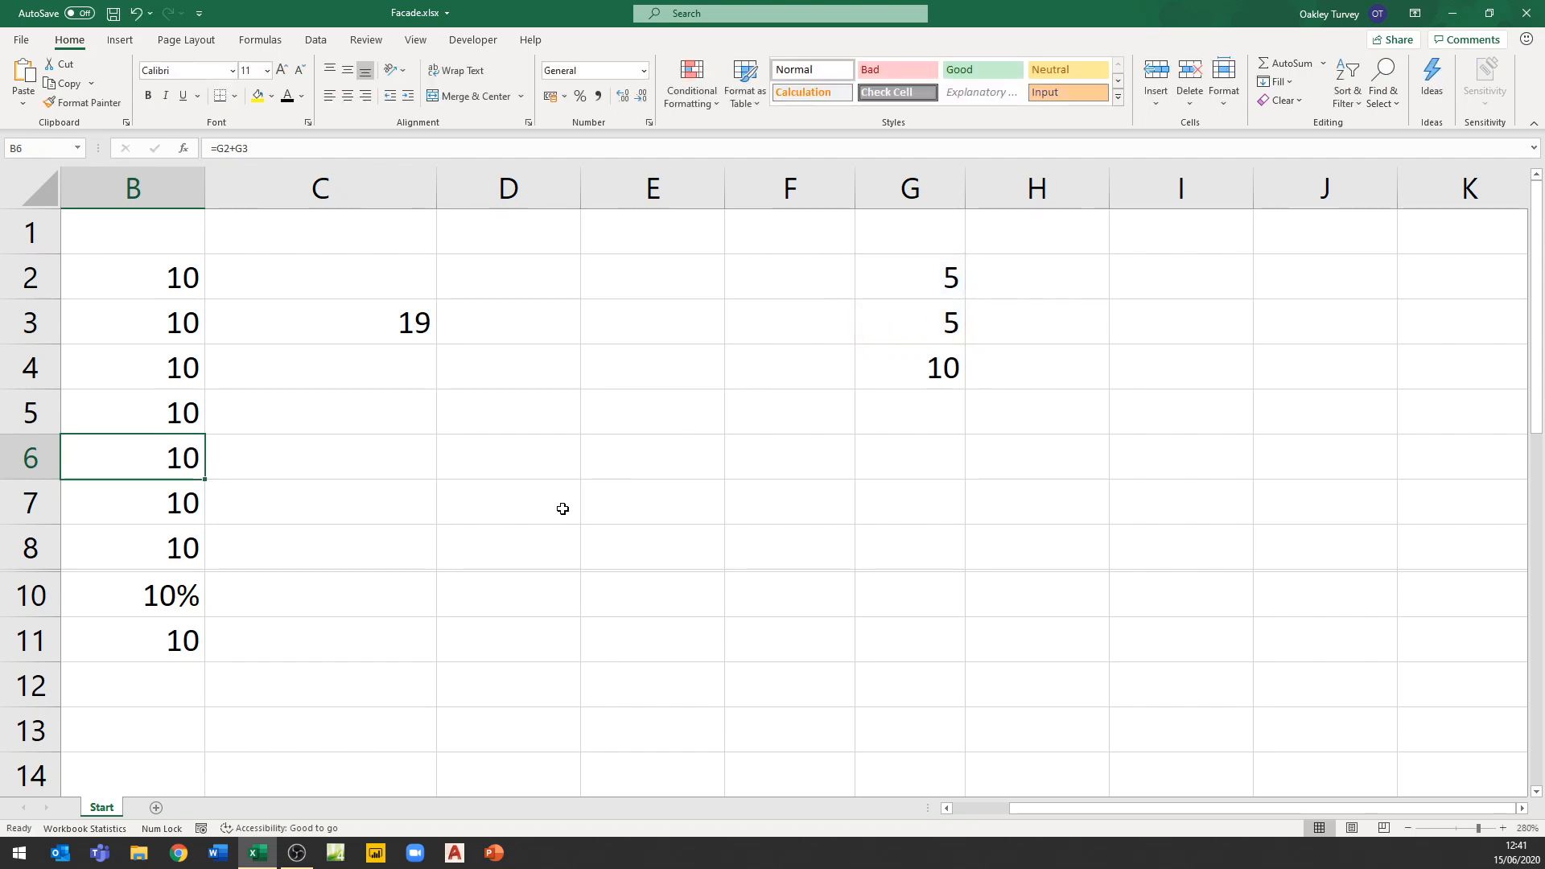
{"action": "key", "text": "Down"}
{"action": "left_click", "coordinate": [255, 148]}
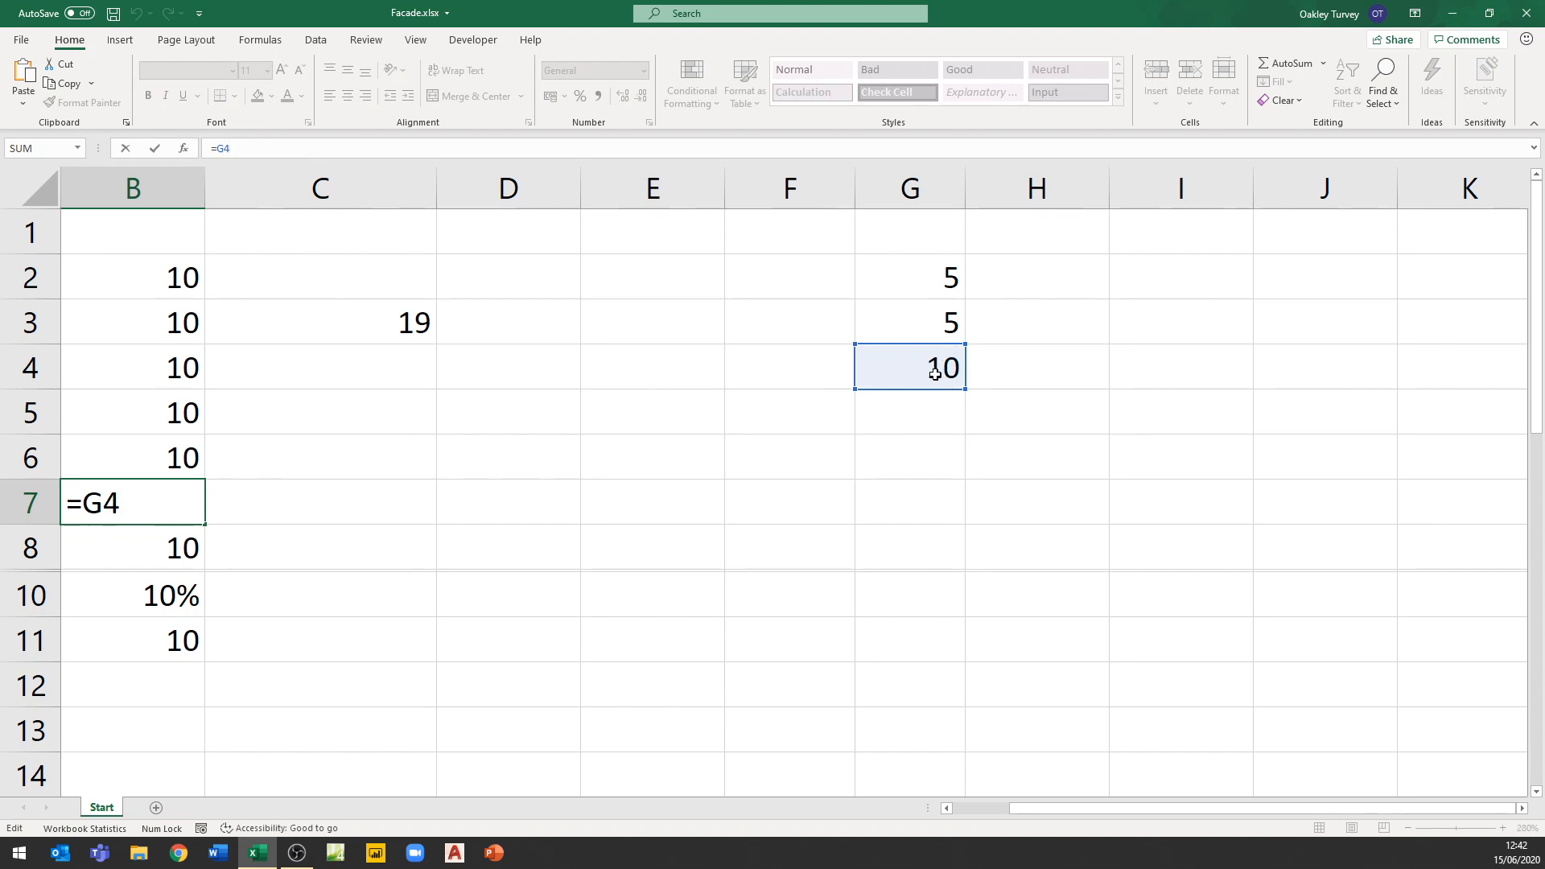
{"action": "key", "text": "ctrl+Return"}
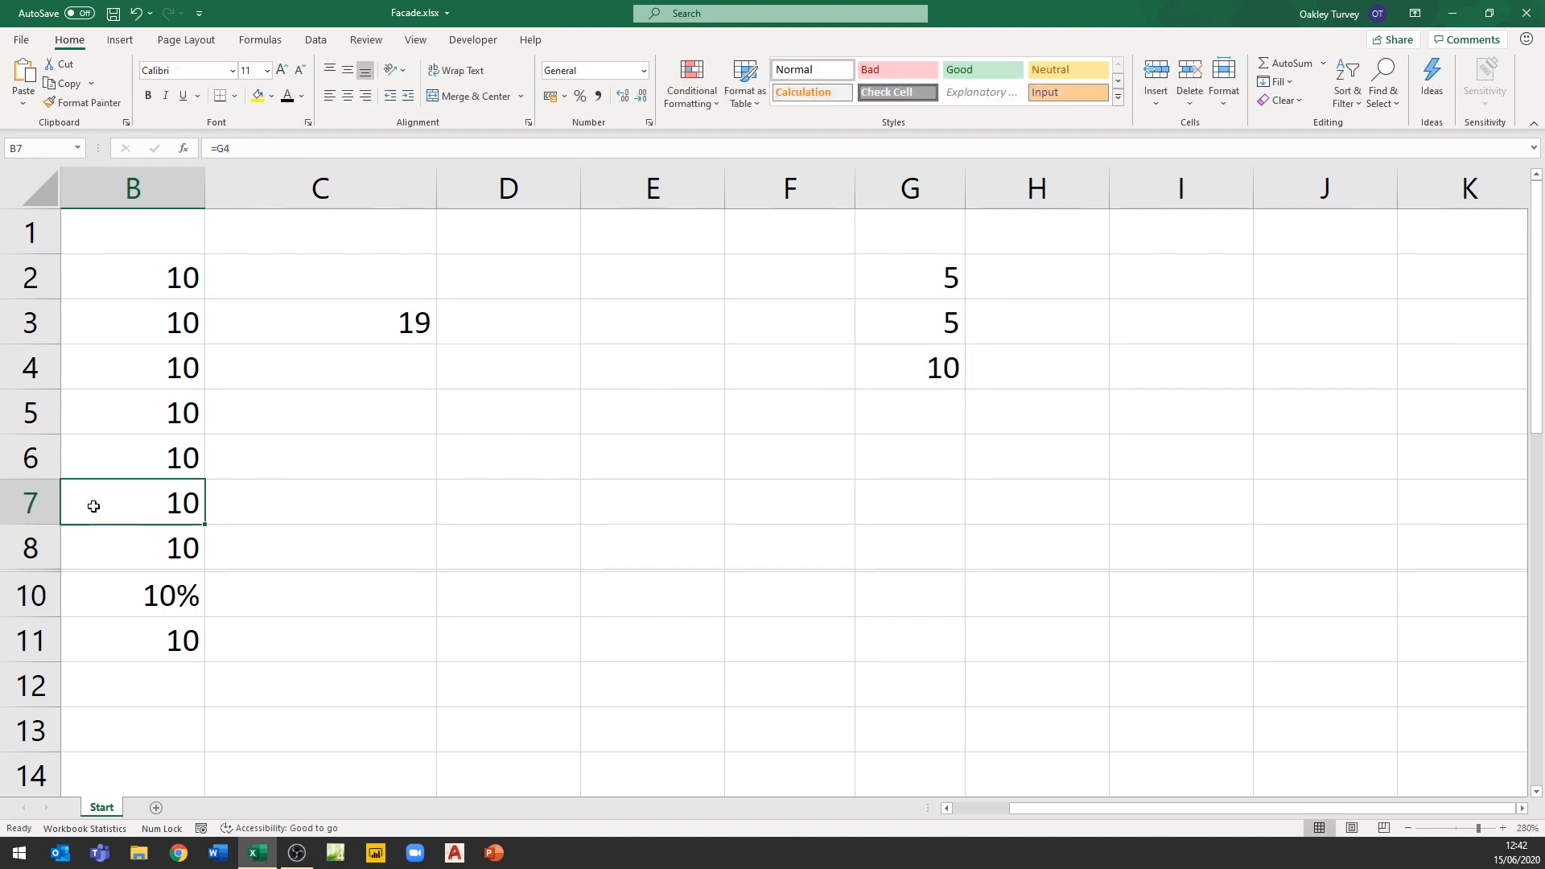
{"action": "left_click_drag", "start_coordinate": [169, 453], "coordinate": [161, 489]}
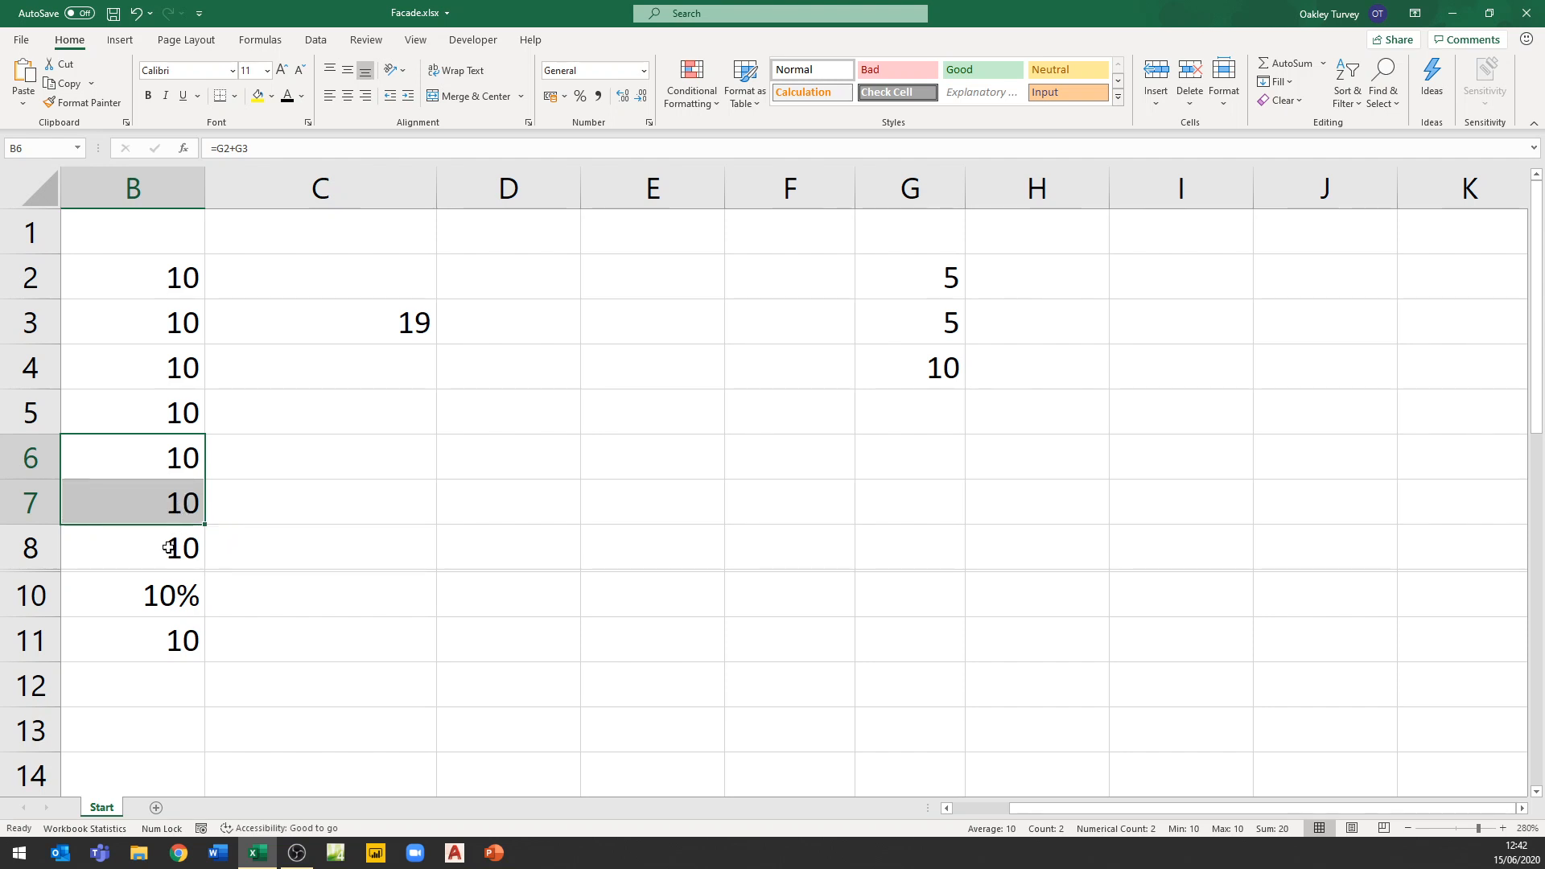
- Inspect the underlying content of cell B8 without changing it
{"action": "left_click", "coordinate": [169, 548]}
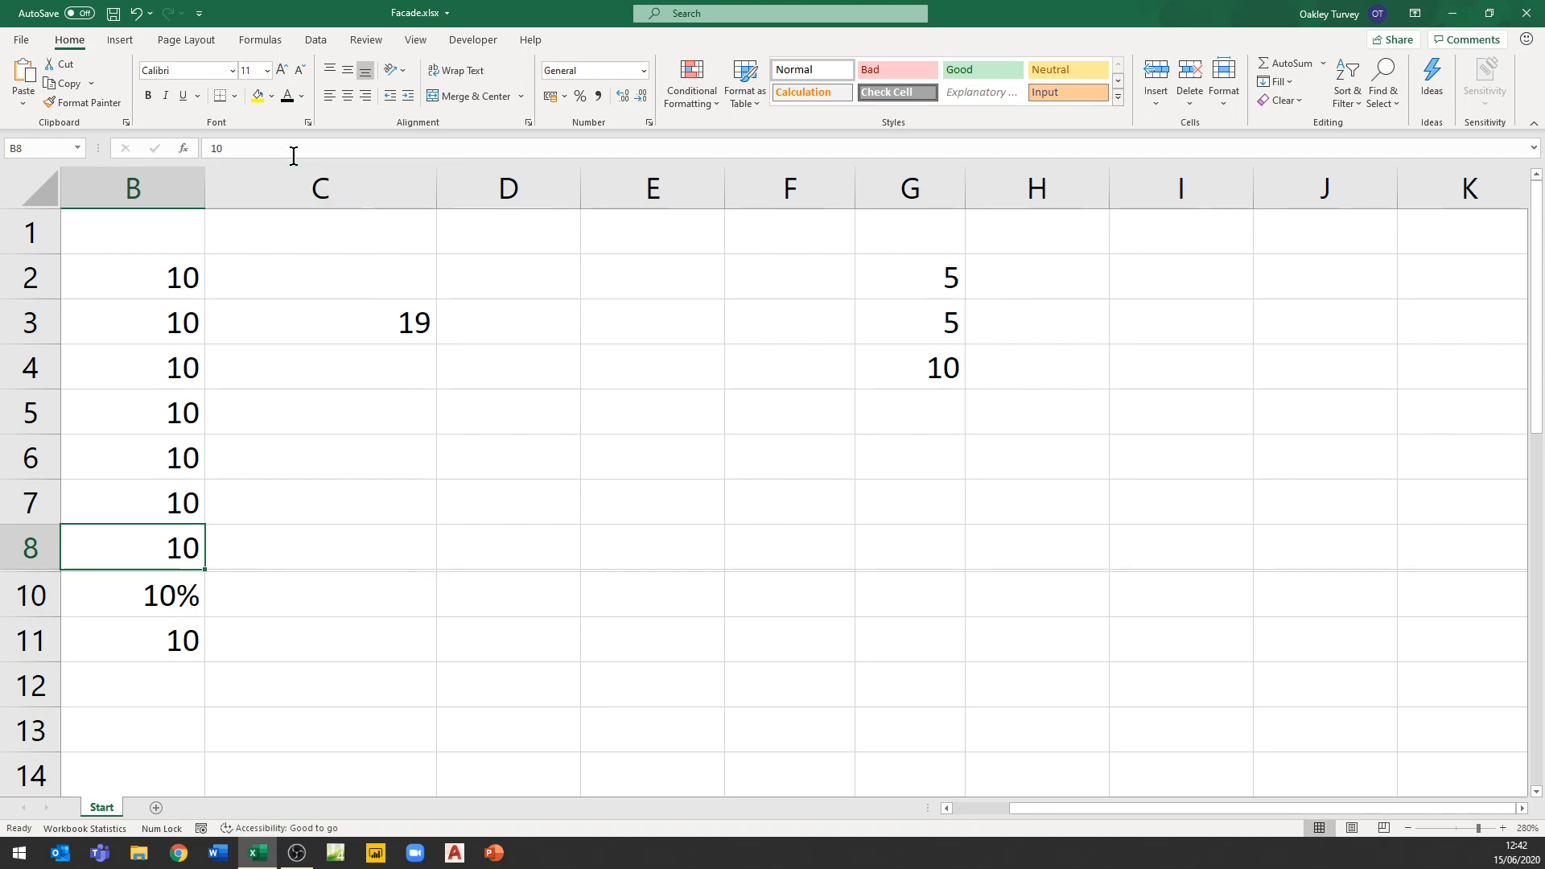
{"action": "left_click", "coordinate": [235, 147]}
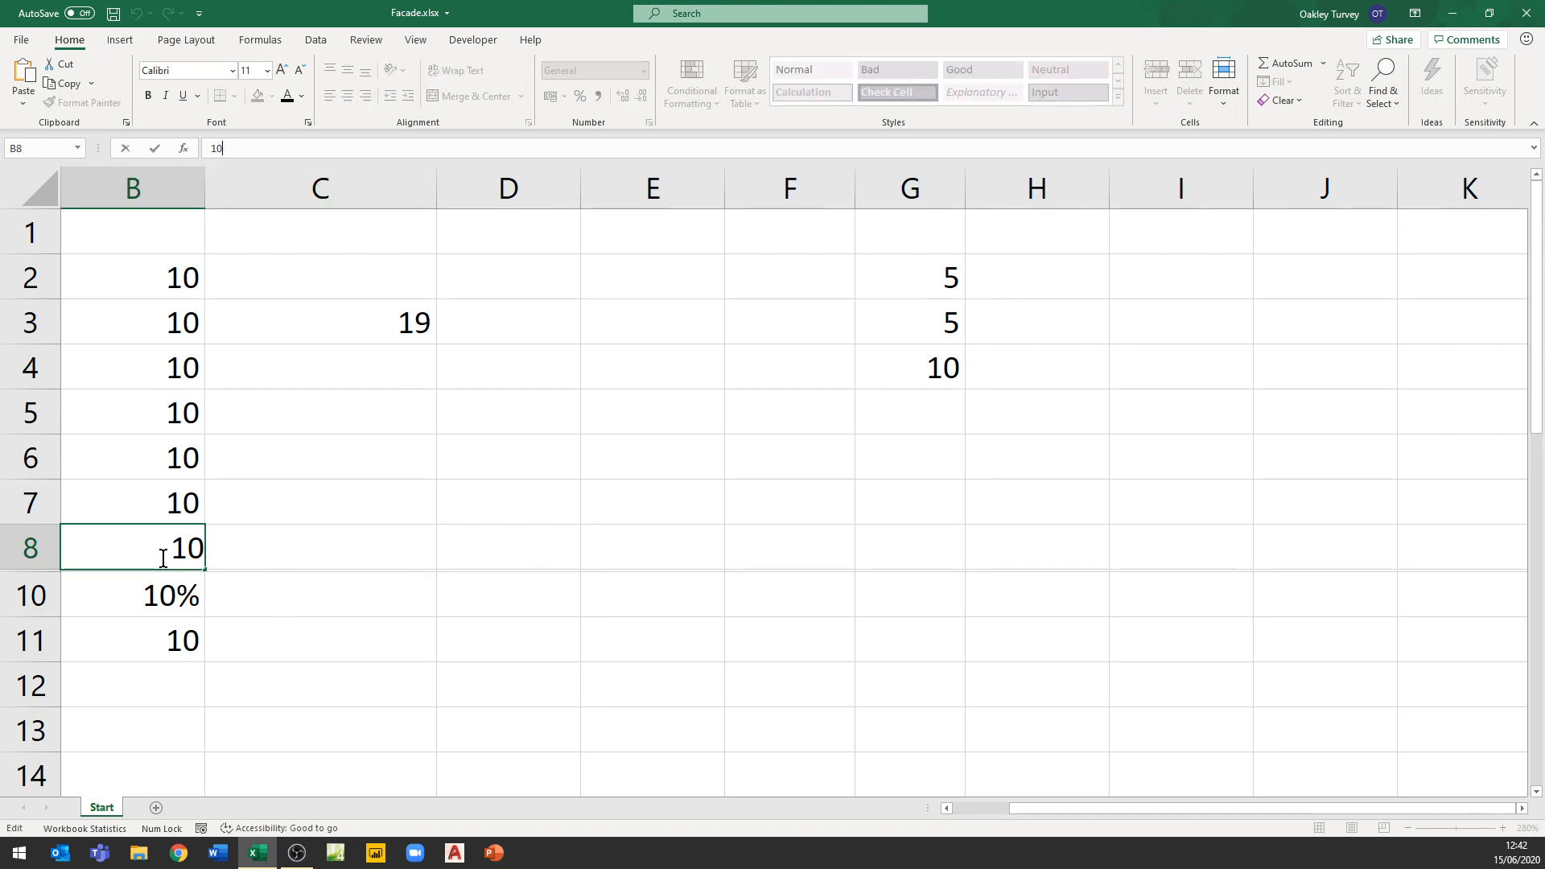
{"action": "left_click", "coordinate": [294, 570]}
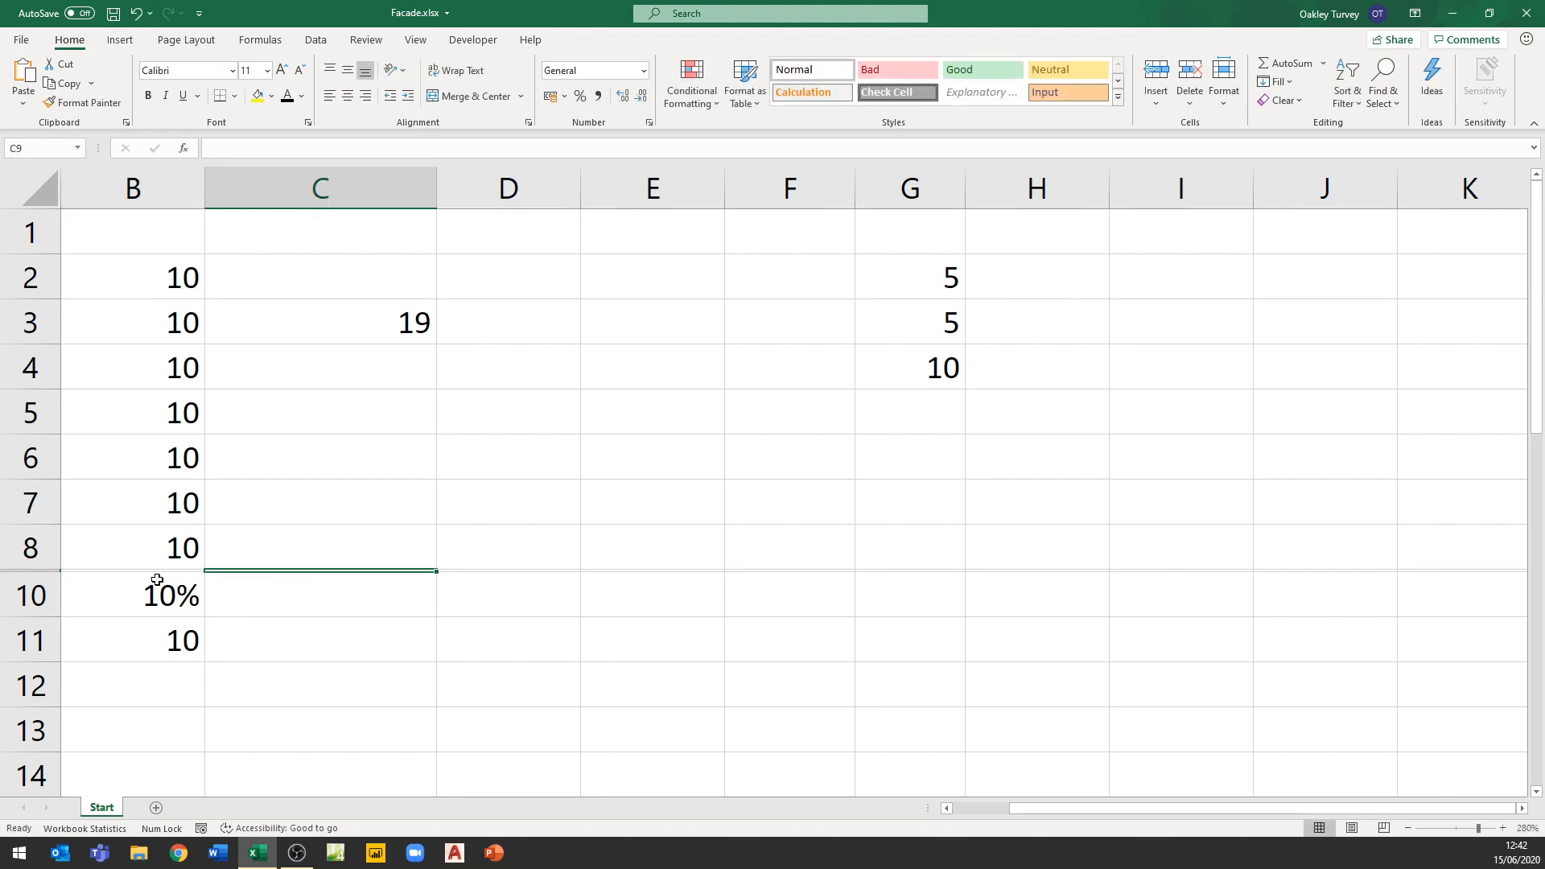
- Set the font color of cell B8 to white
{"action": "left_click", "coordinate": [150, 550]}
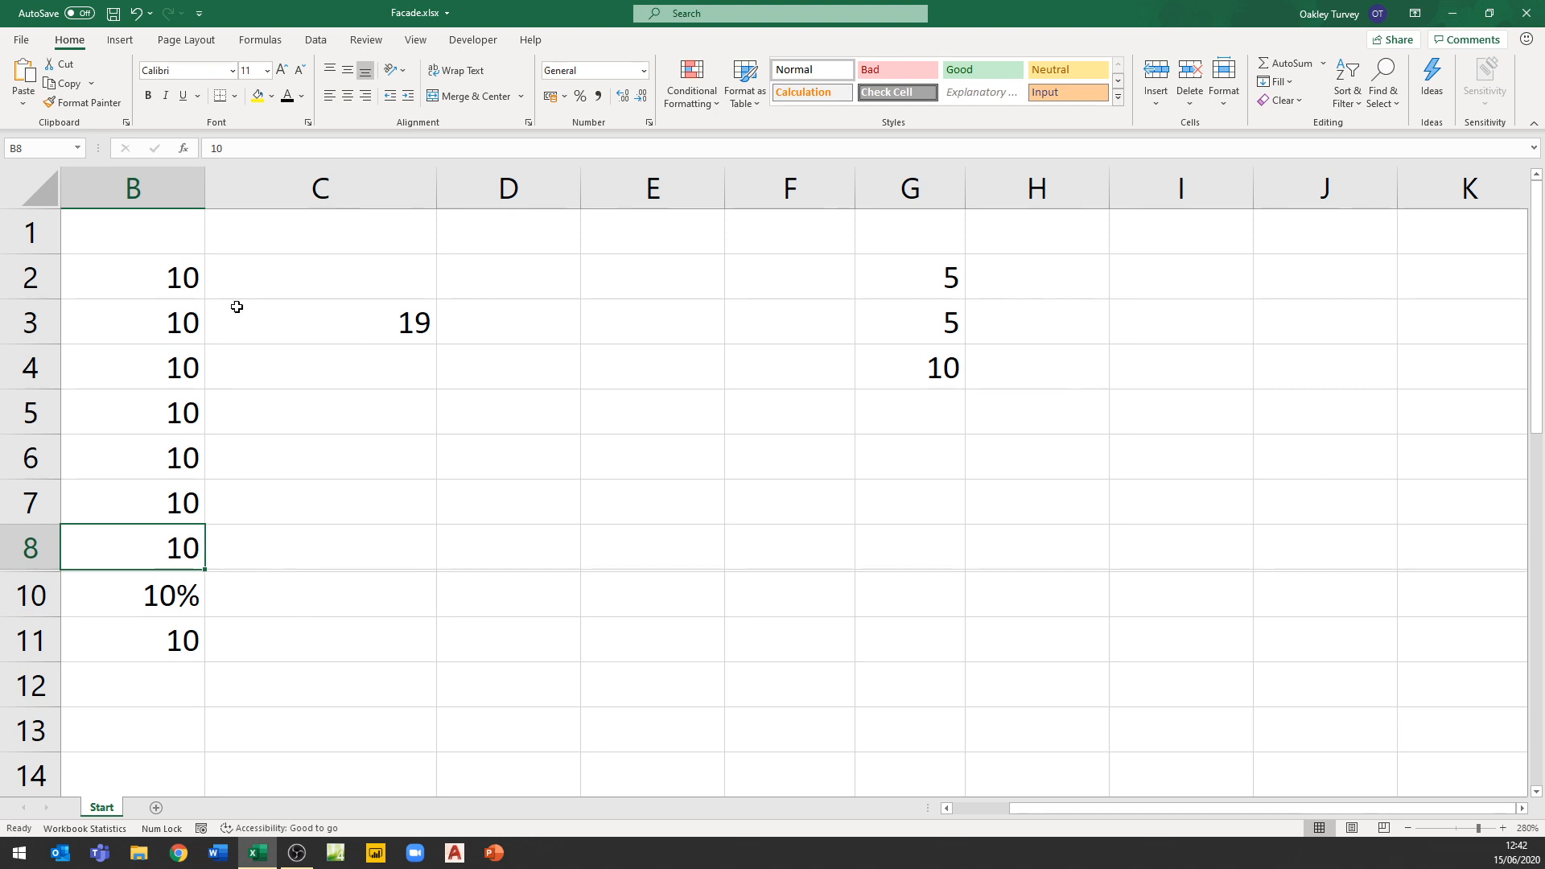
{"action": "left_click", "coordinate": [303, 95]}
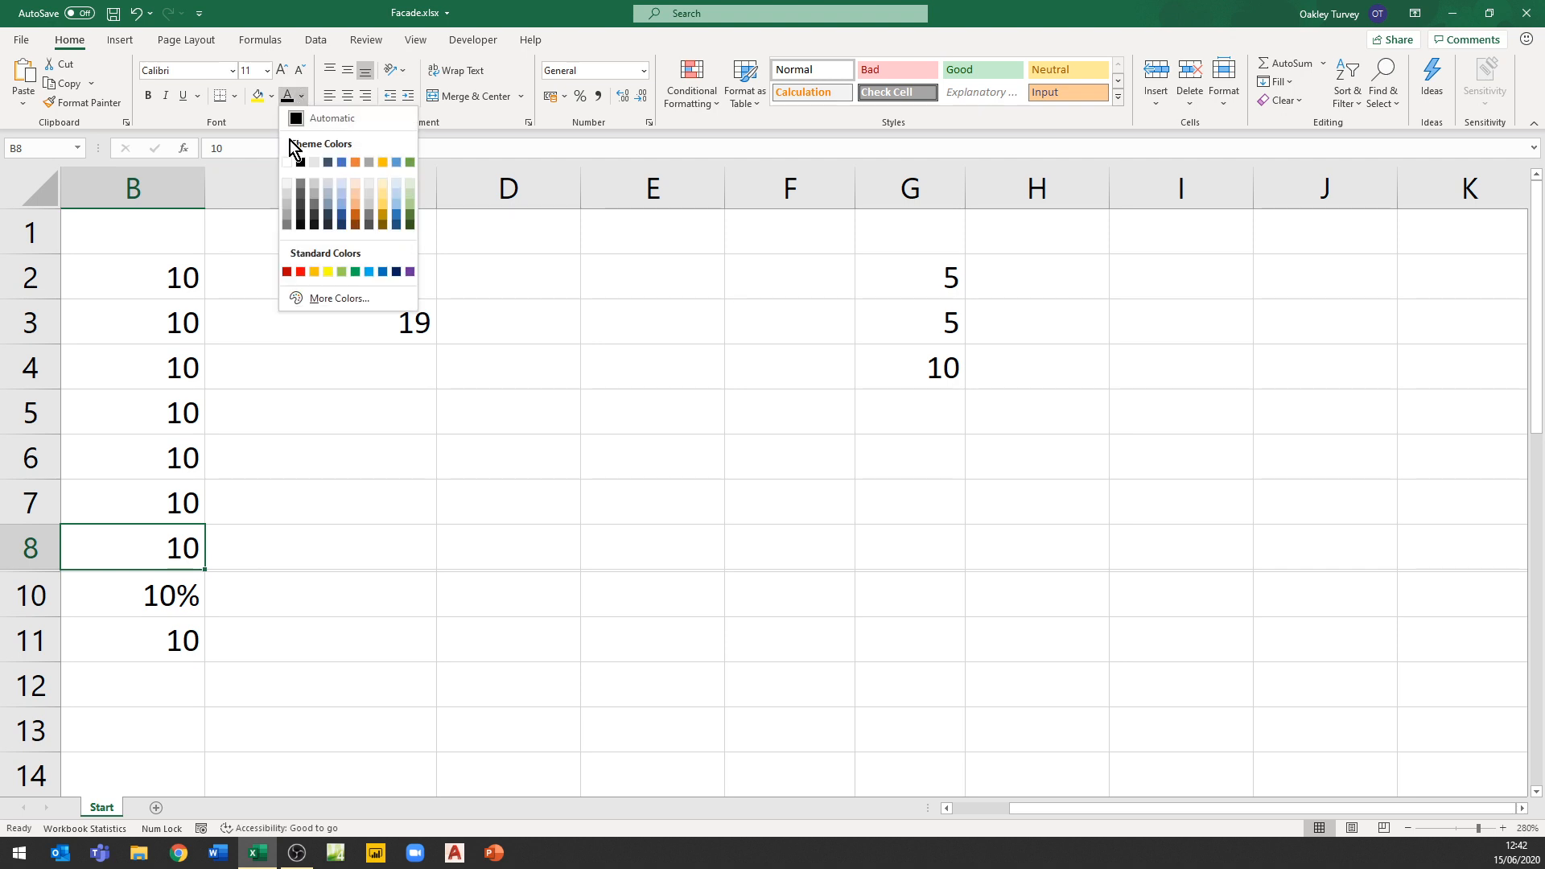
{"action": "left_click", "coordinate": [286, 162]}
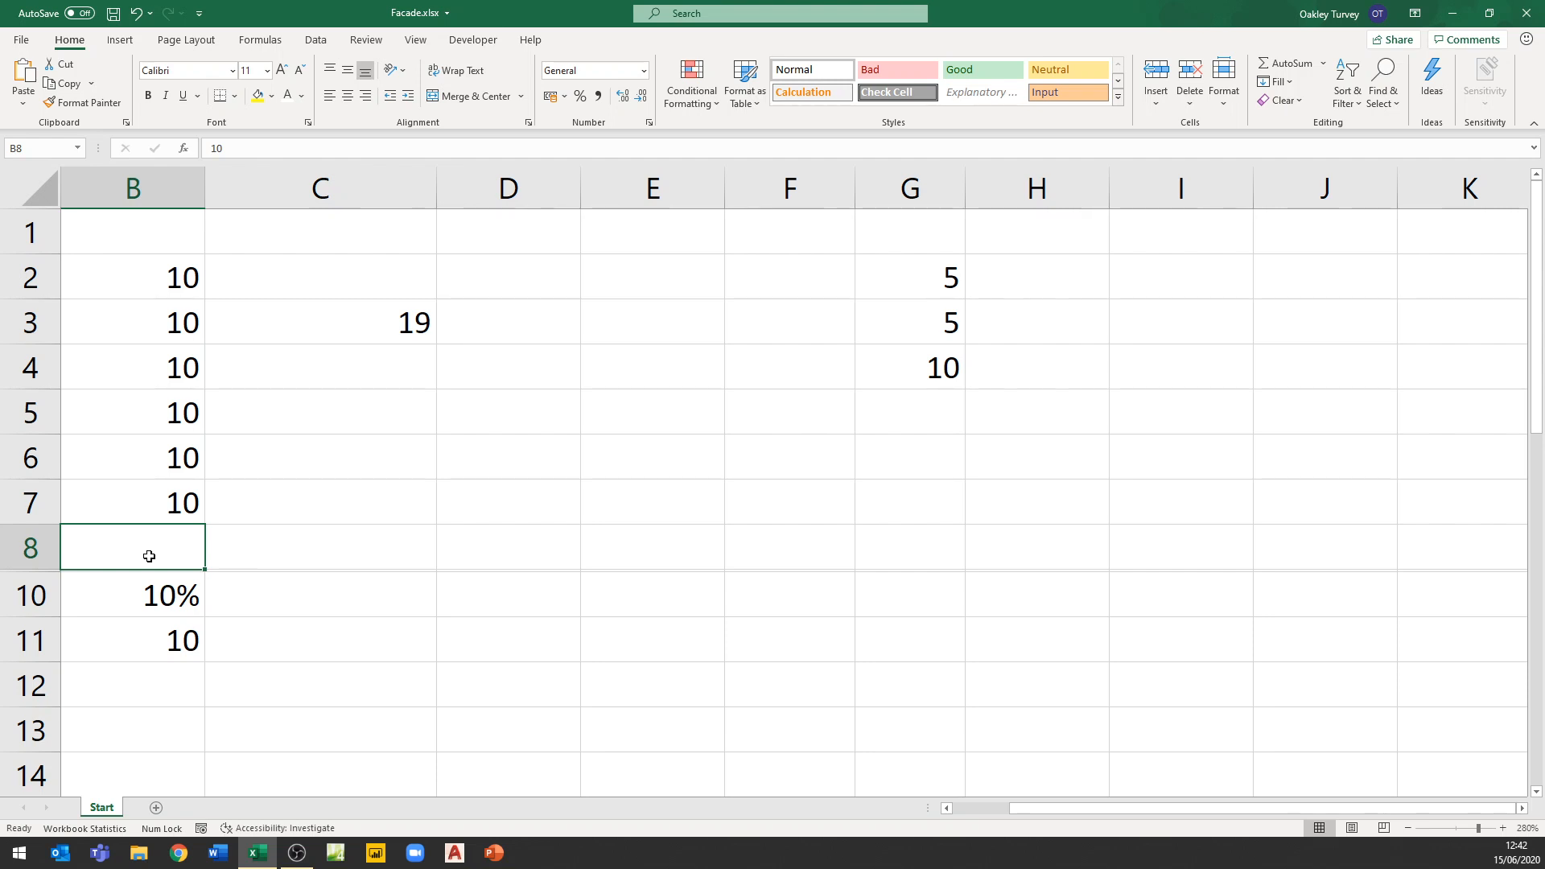
- Inspect the stored content of the white-font cell B8, leaving it as it is
{"action": "left_click", "coordinate": [239, 148]}
{"action": "left_click_drag", "start_coordinate": [210, 148], "coordinate": [248, 149]}
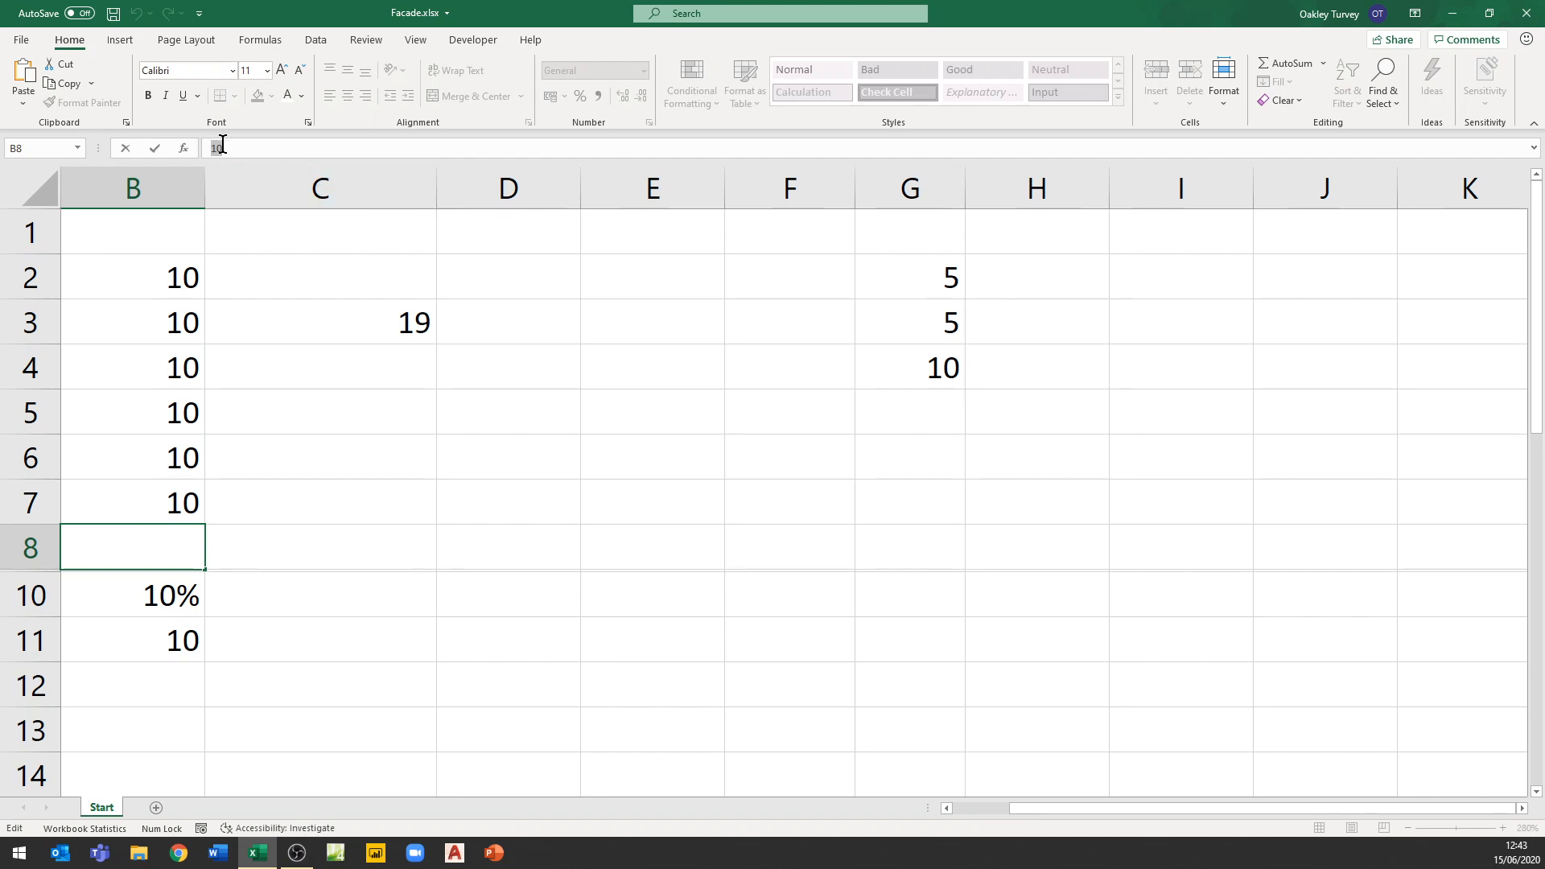
{"action": "key", "text": "Escape"}
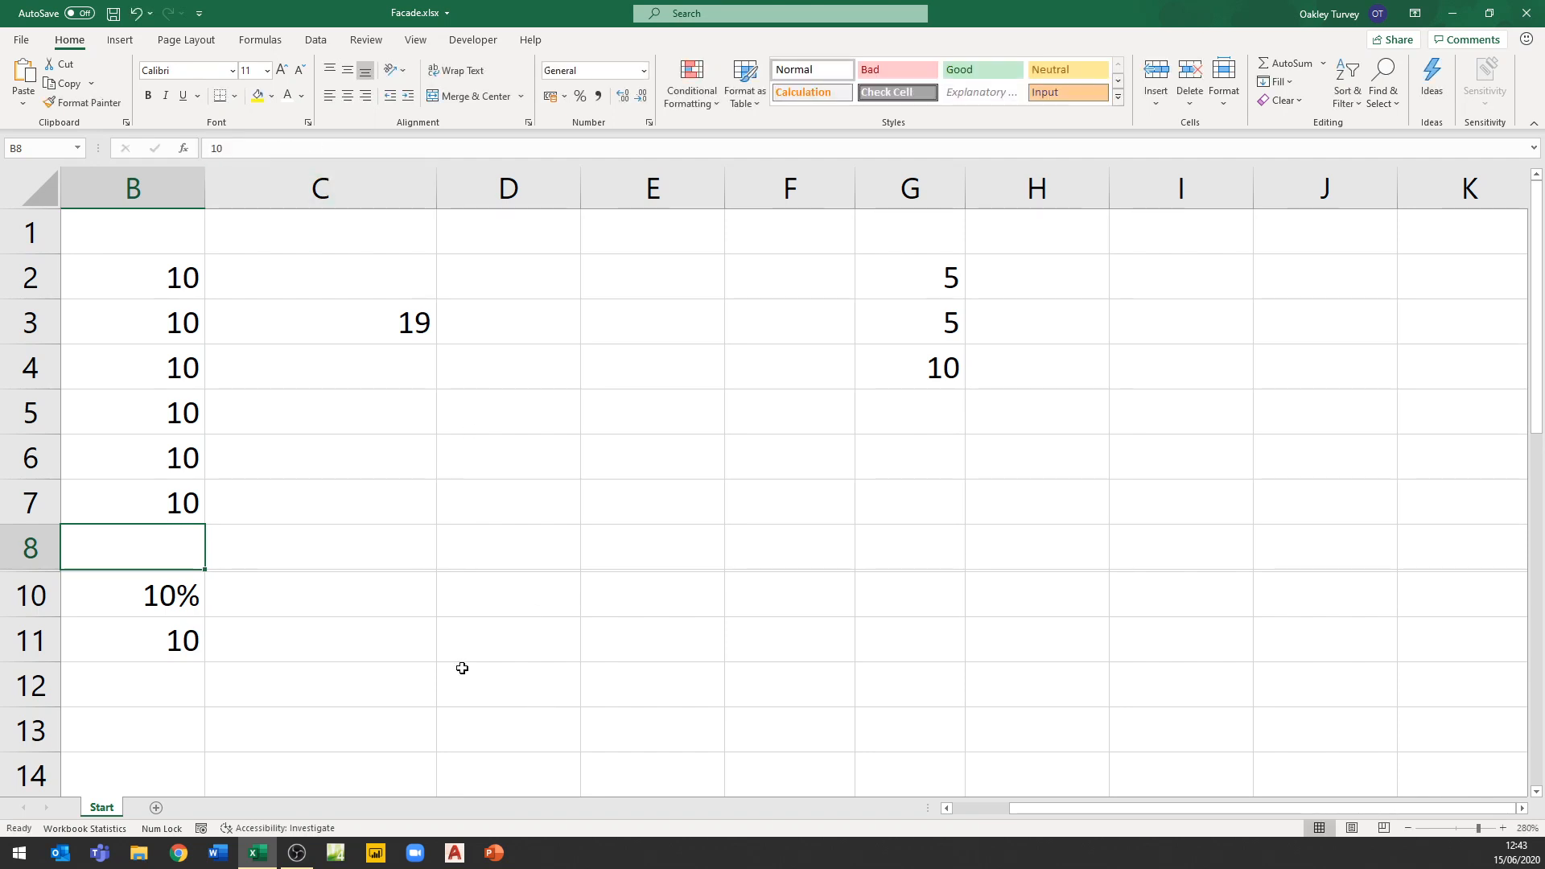
- Enter the formula =B8*2 in cell C8 to calculate with the invisible value beside it
{"action": "left_click", "coordinate": [395, 551]}
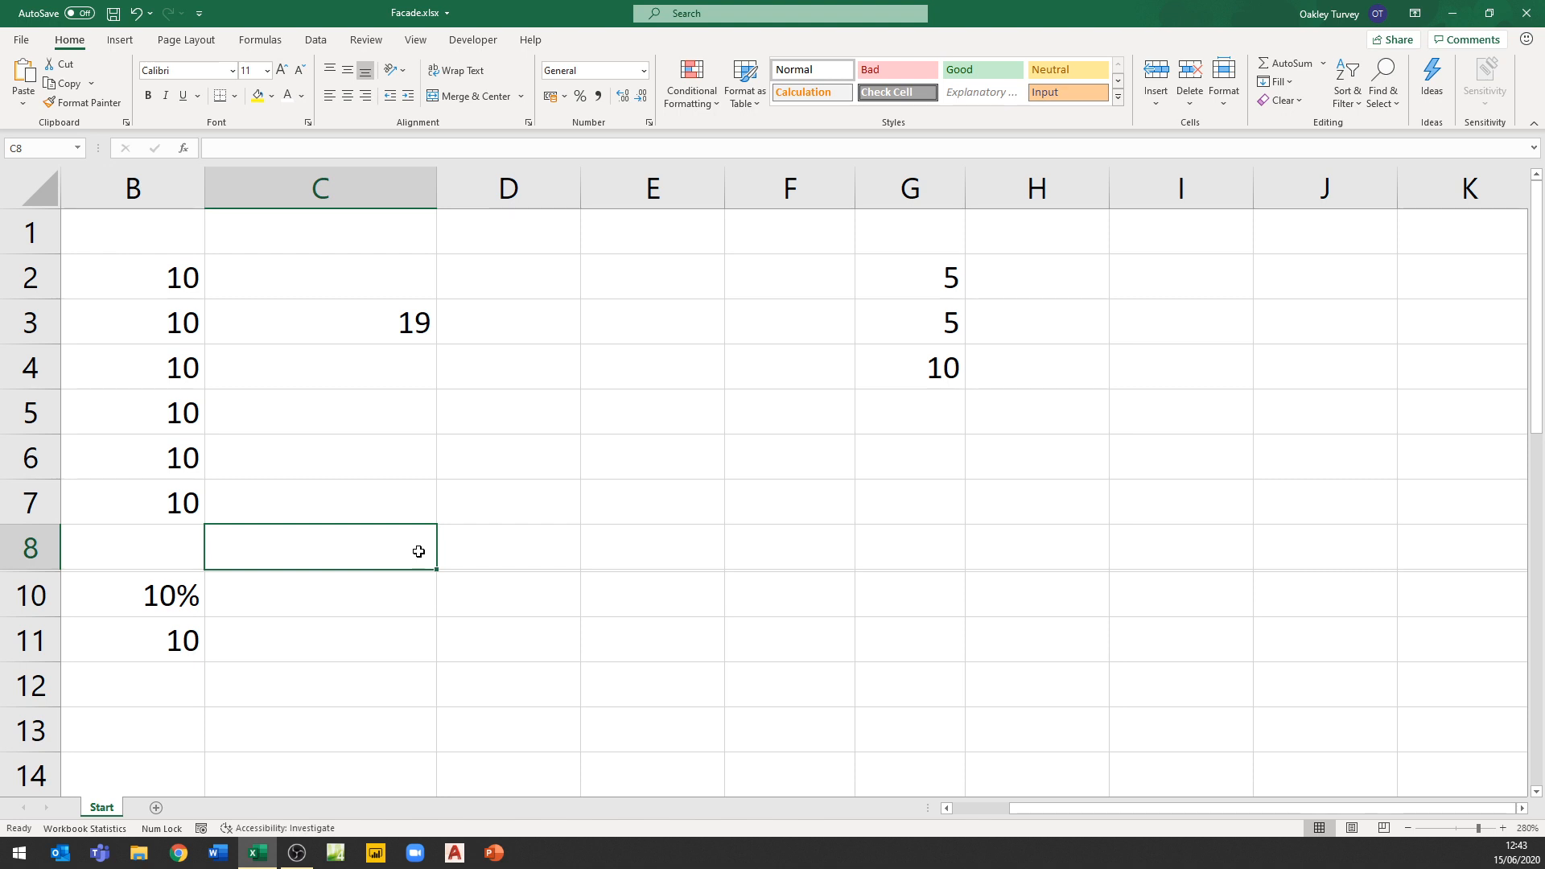
{"action": "type", "text": "="}
{"action": "left_click", "coordinate": [146, 545]}
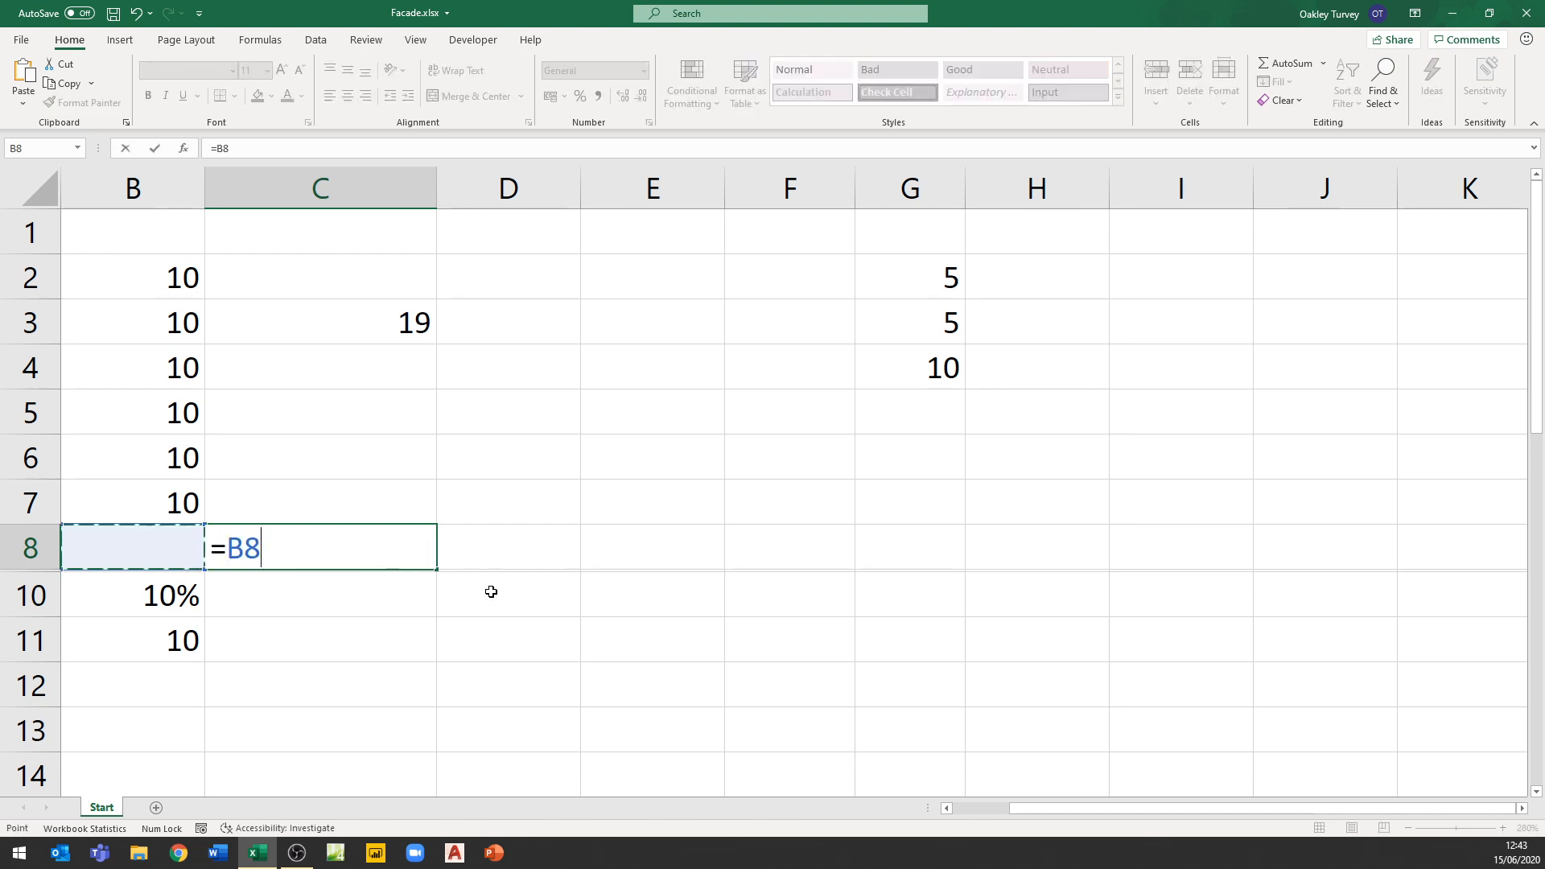
{"action": "type", "text": "*2"}
{"action": "key", "text": "Return"}
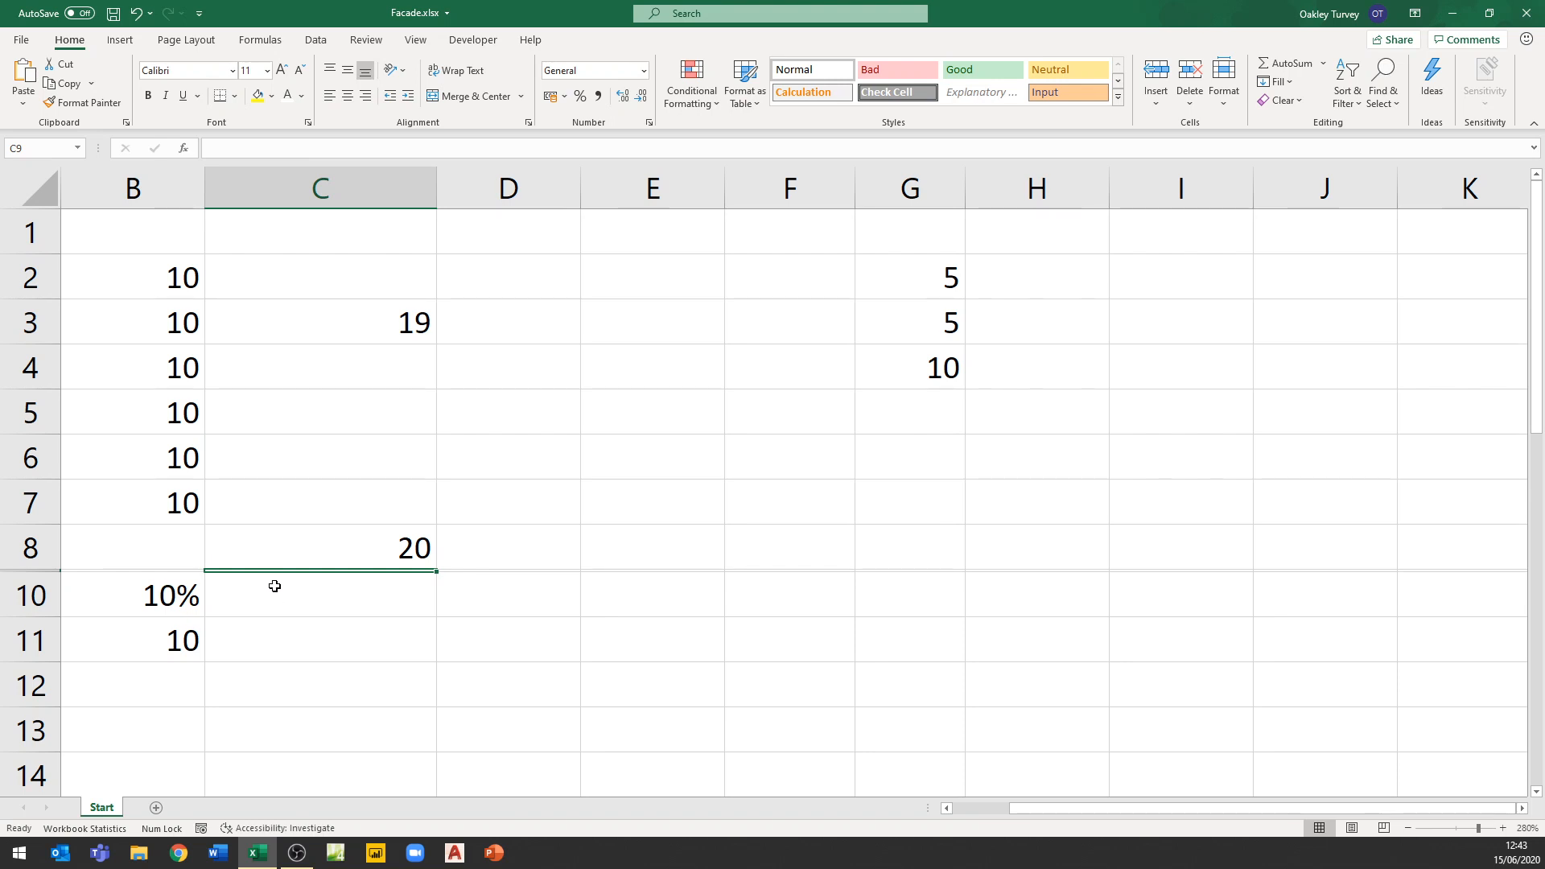
- Enter the formula =B9 in cell E6 to retrieve the hidden row's value, and check the formula
{"action": "left_click", "coordinate": [647, 458]}
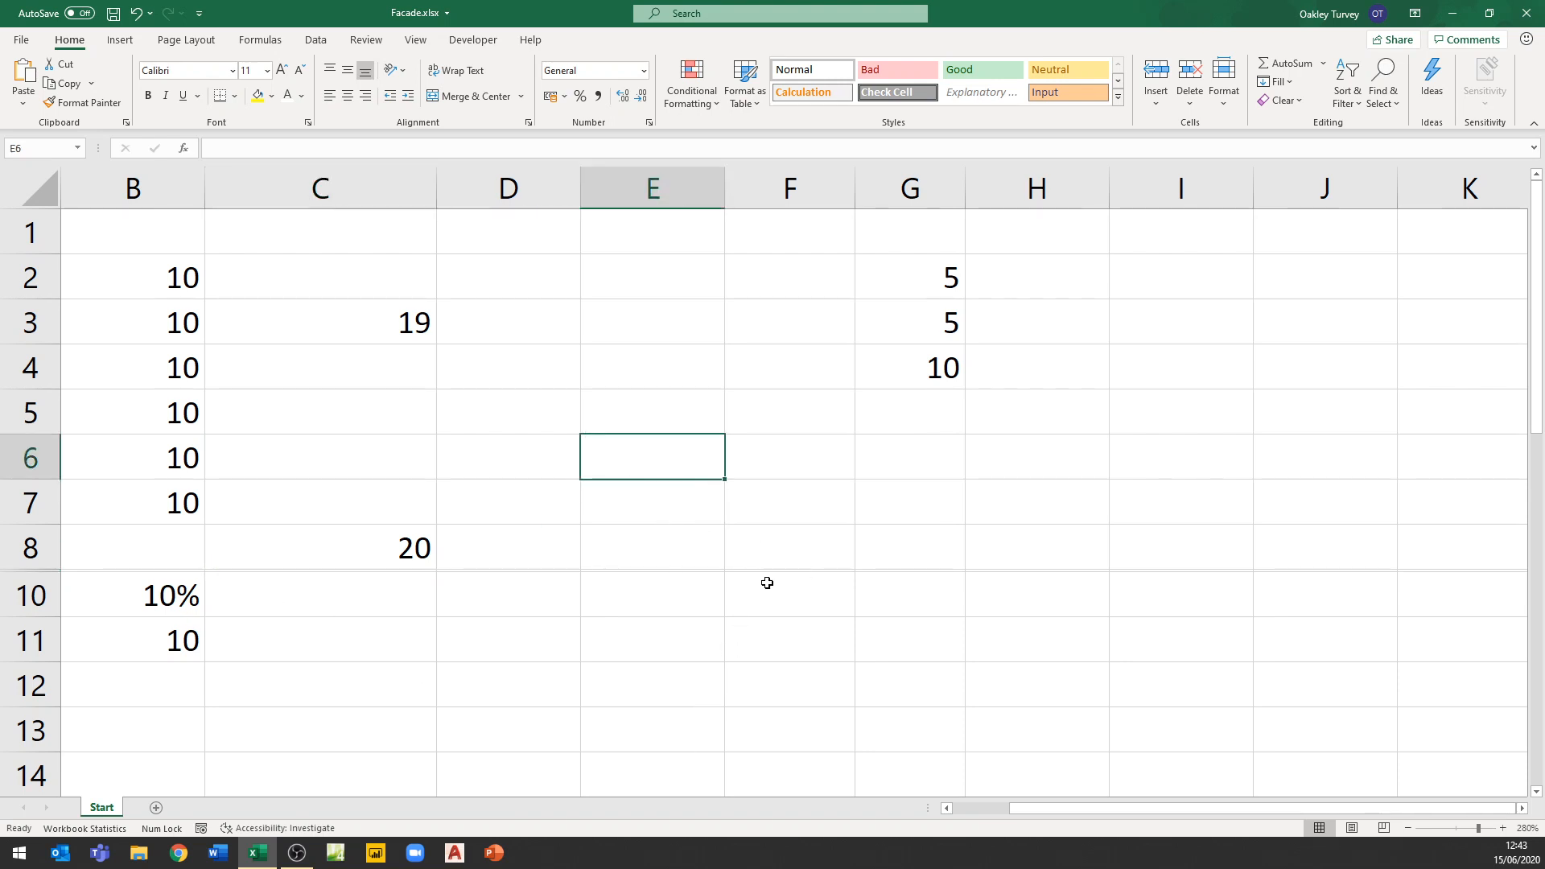
{"action": "type", "text": "="}
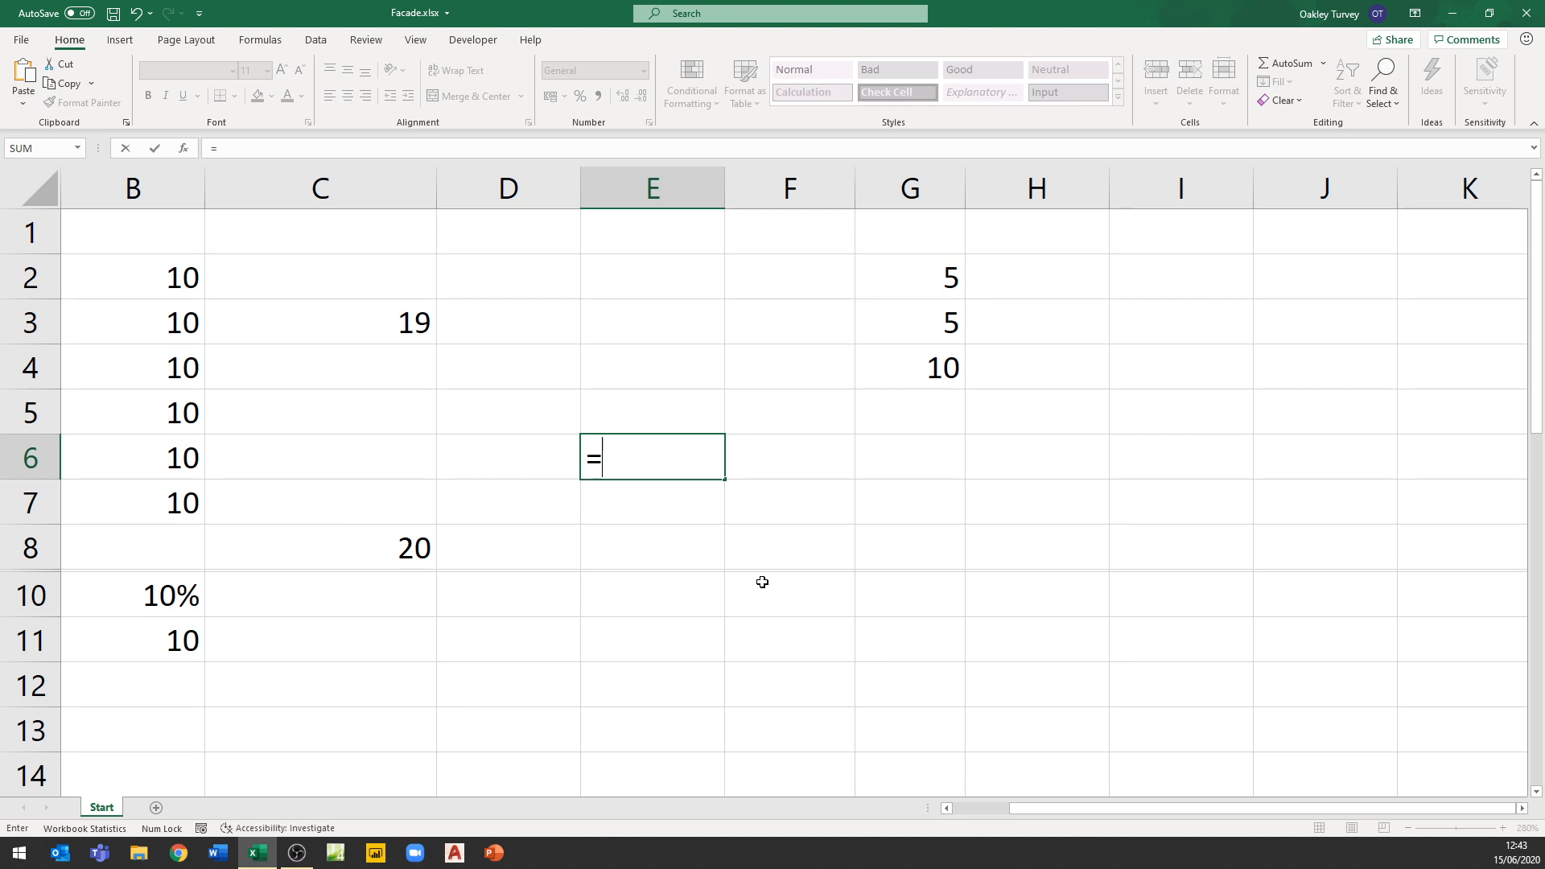
{"action": "type", "text": "b"}
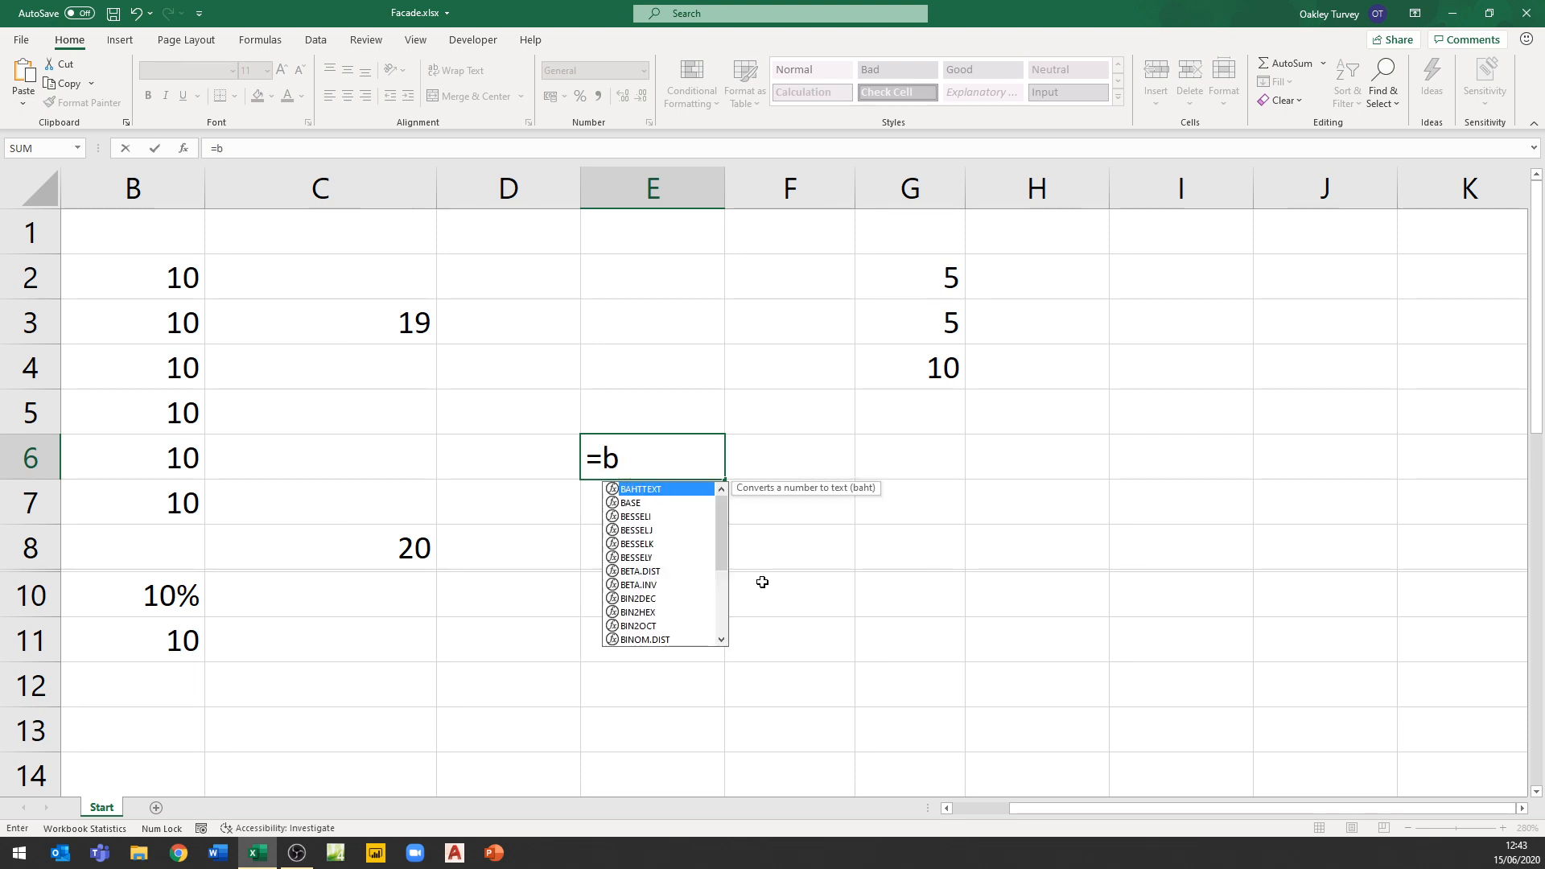
{"action": "type", "text": "9"}
{"action": "key", "text": "Return"}
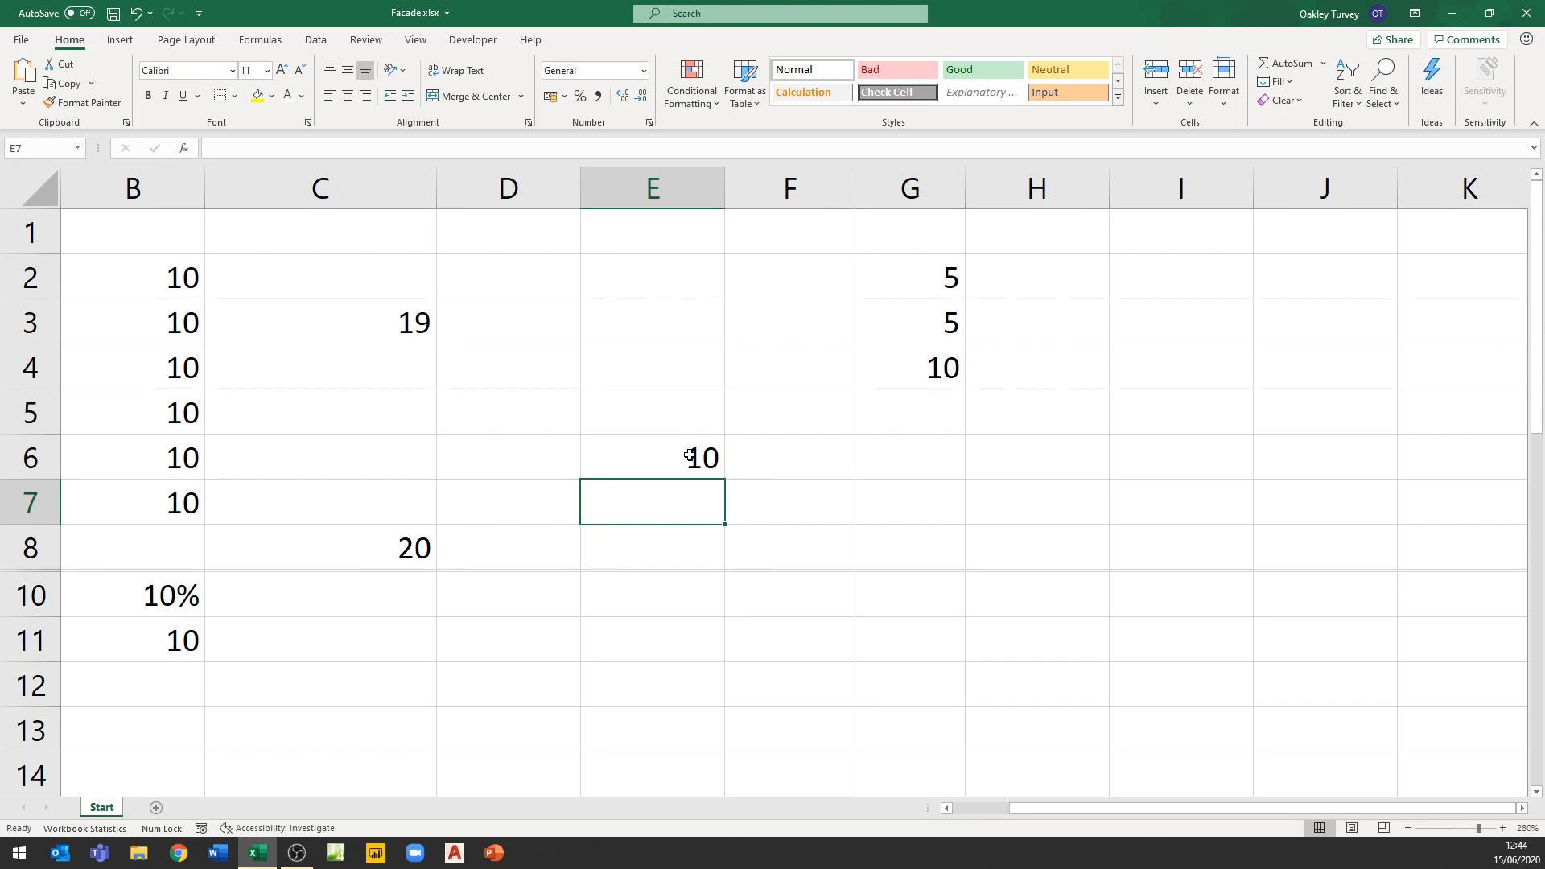
{"action": "left_click", "coordinate": [694, 455]}
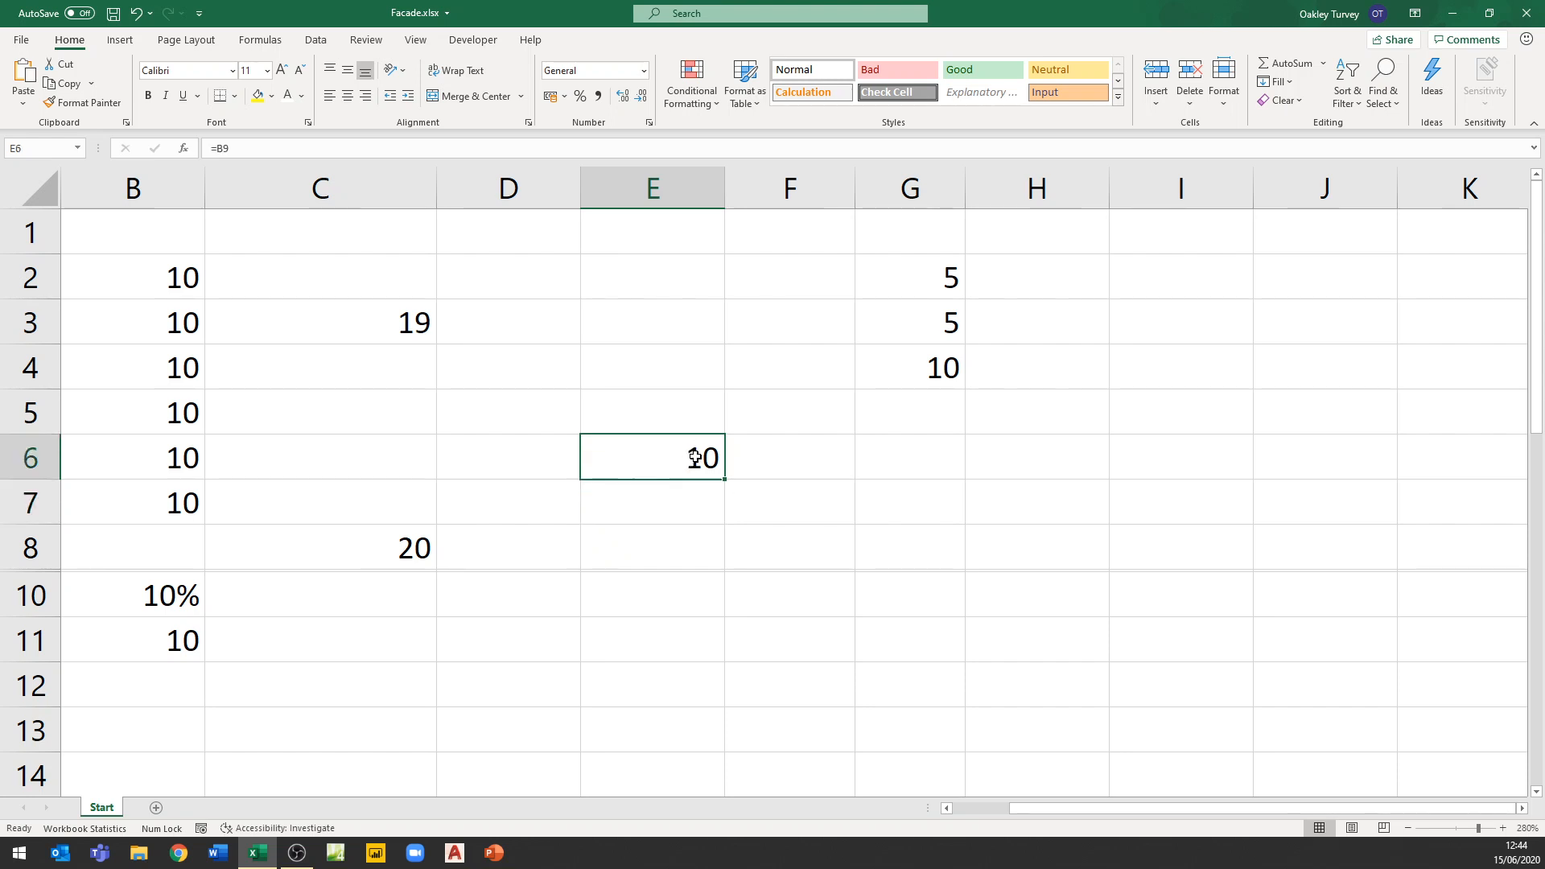
- Clear the contents of cell B10 and re-enter 10 using its retained percentage format
{"action": "left_click", "coordinate": [165, 602]}
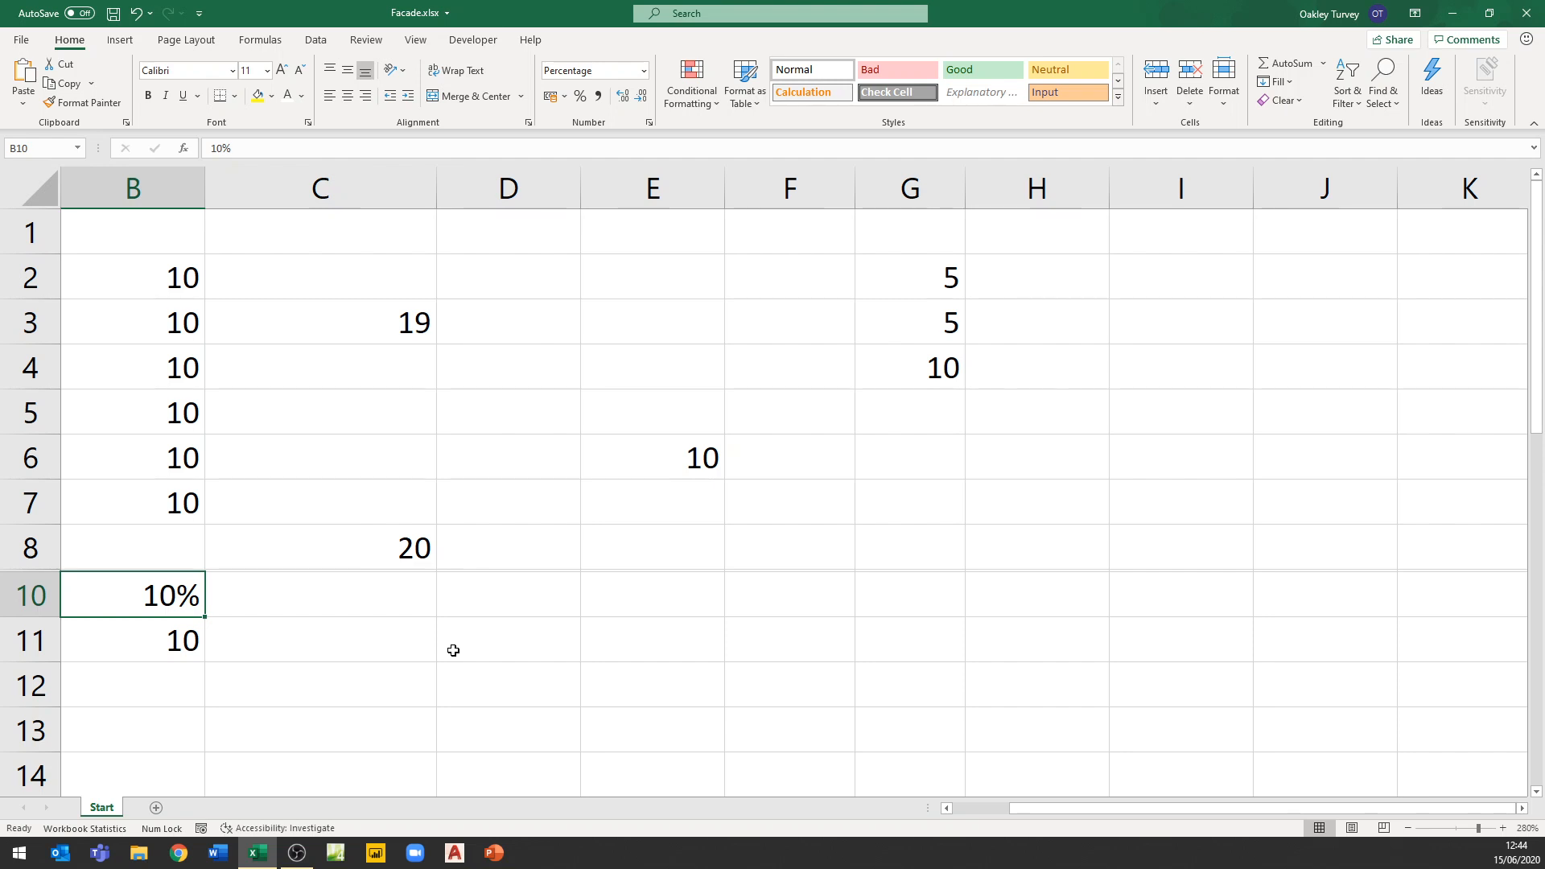
{"action": "key", "text": "Delete"}
{"action": "left_click", "coordinate": [414, 737]}
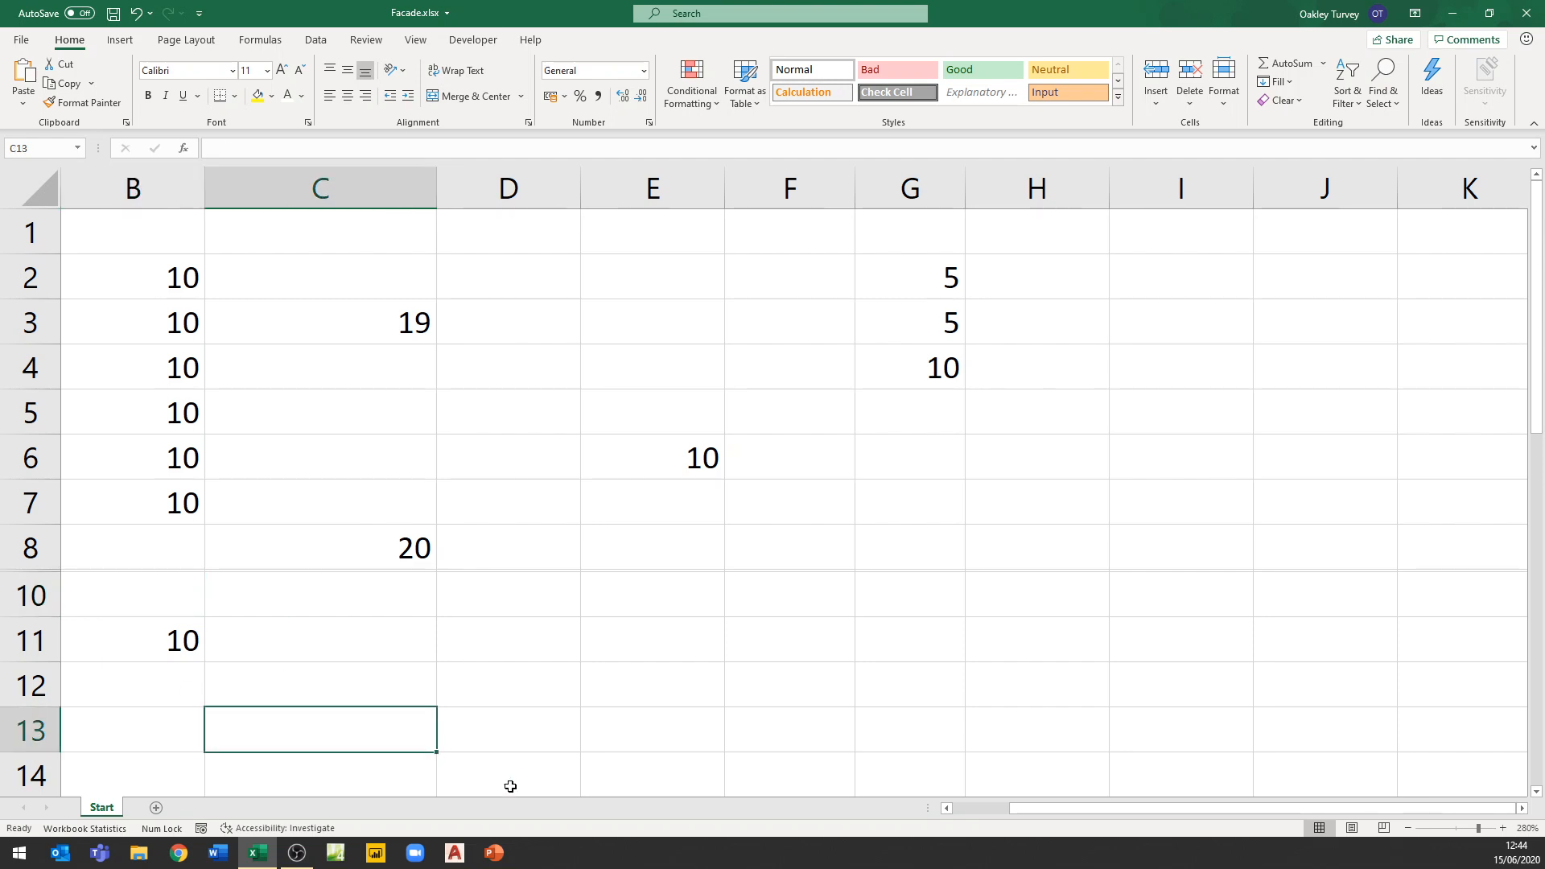
{"action": "left_click", "coordinate": [186, 596]}
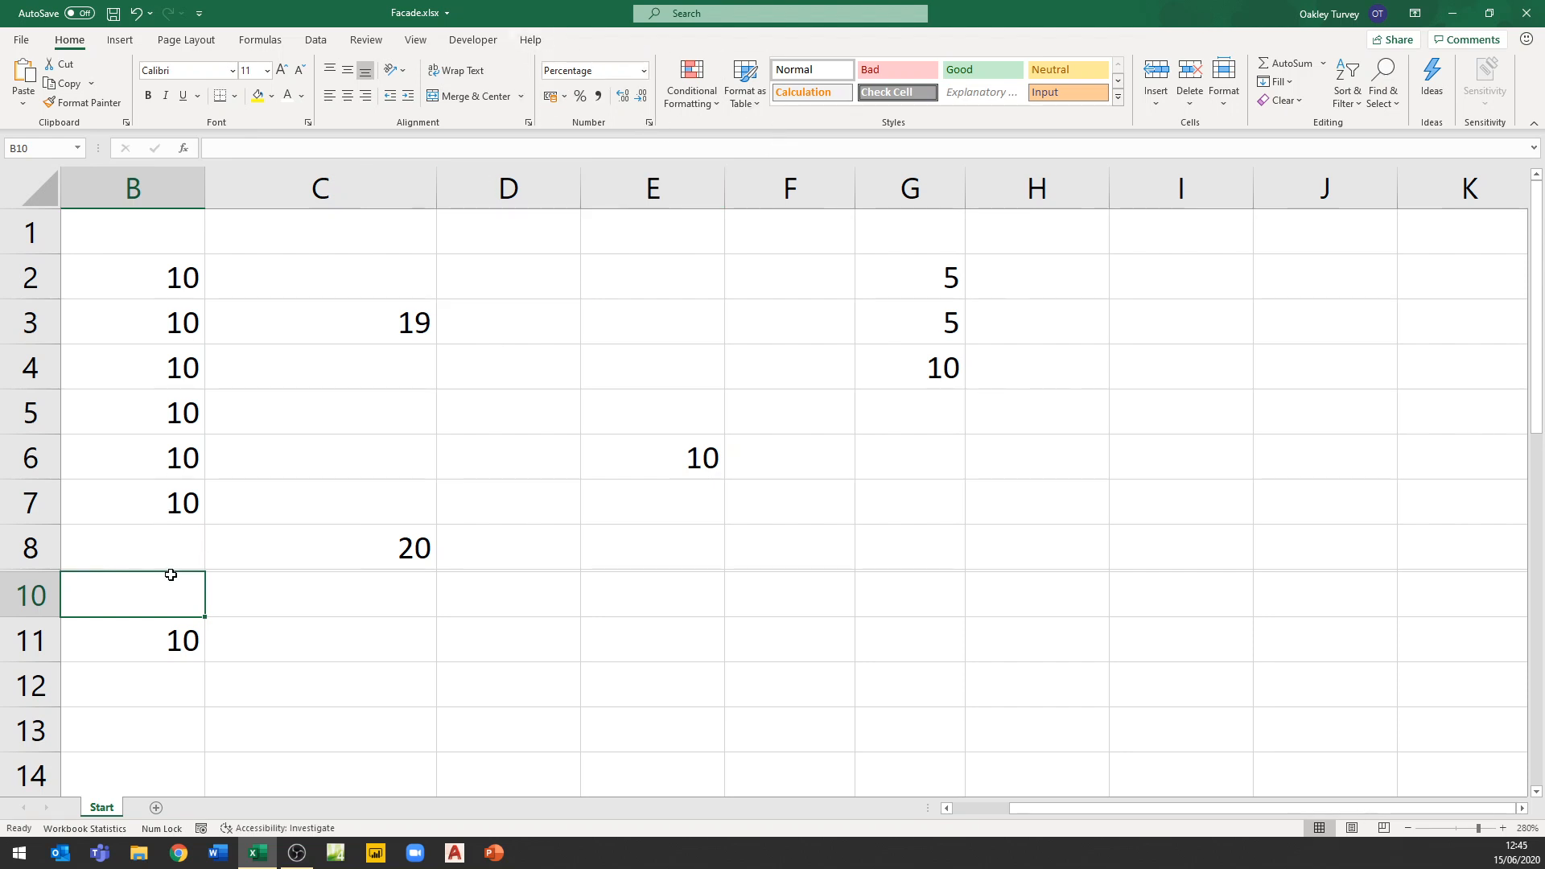
{"action": "type", "text": "10"}
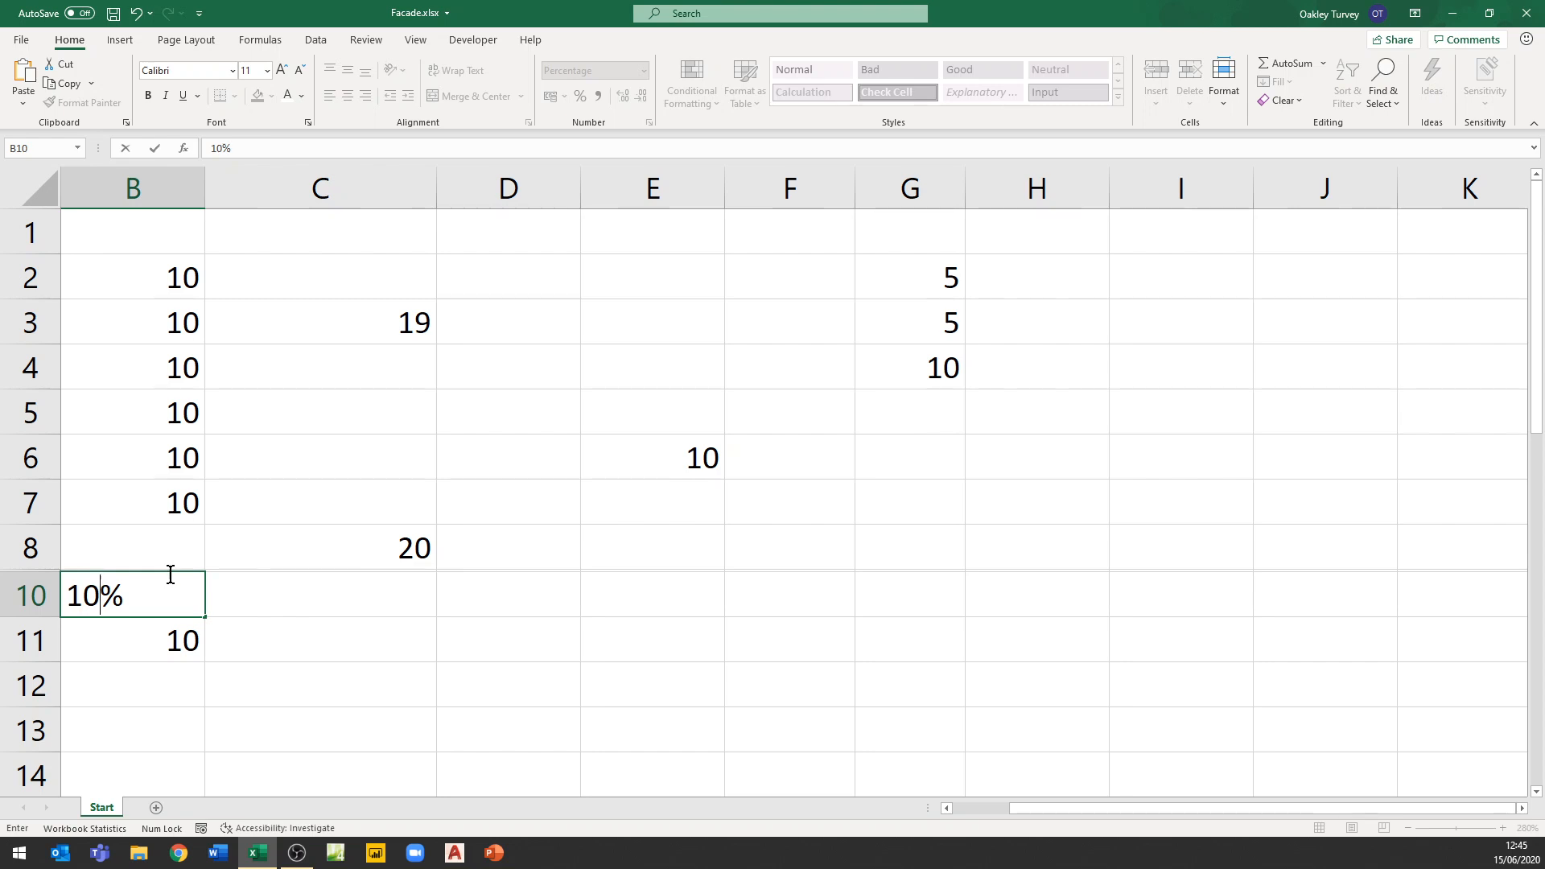
{"action": "key", "text": "Return"}
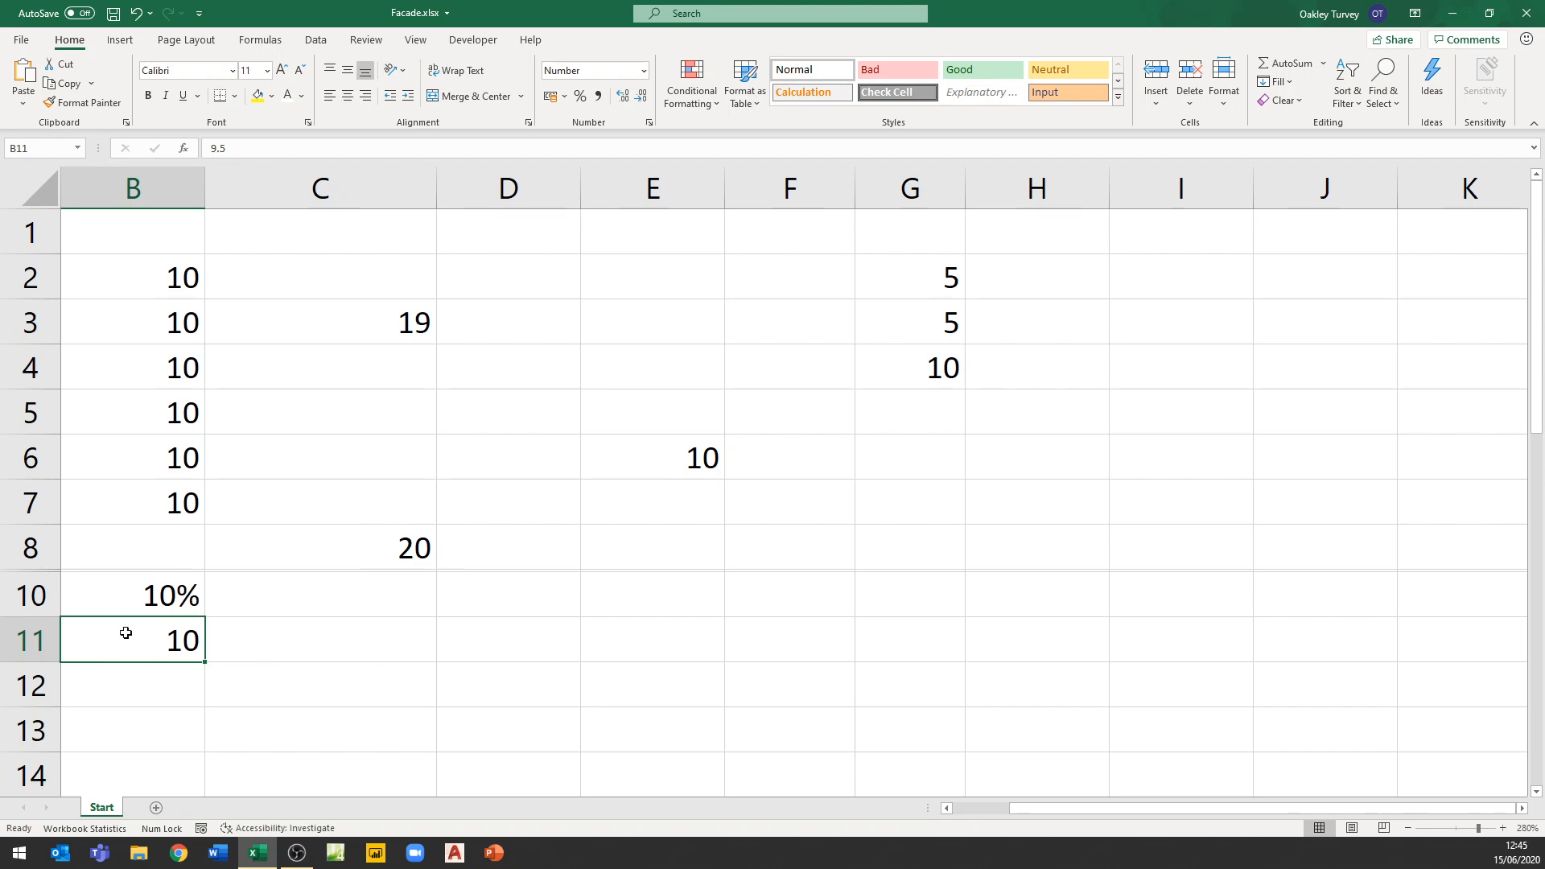
- Replace the rounded decimal stored in cell B11 with 10
{"action": "left_click", "coordinate": [242, 147]}
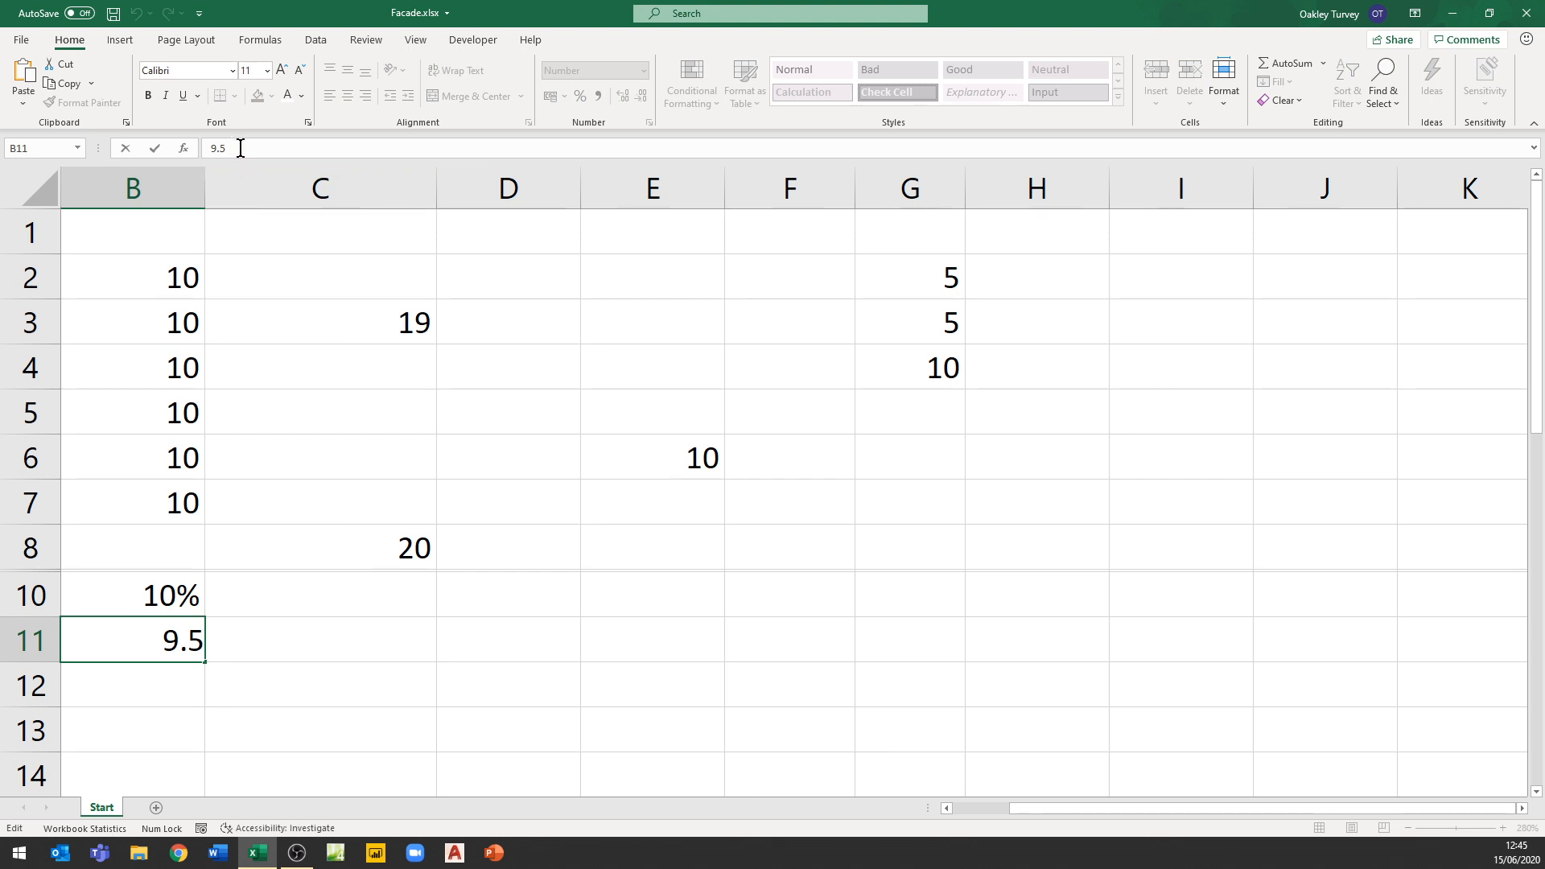
{"action": "left_click_drag", "start_coordinate": [233, 148], "coordinate": [193, 154]}
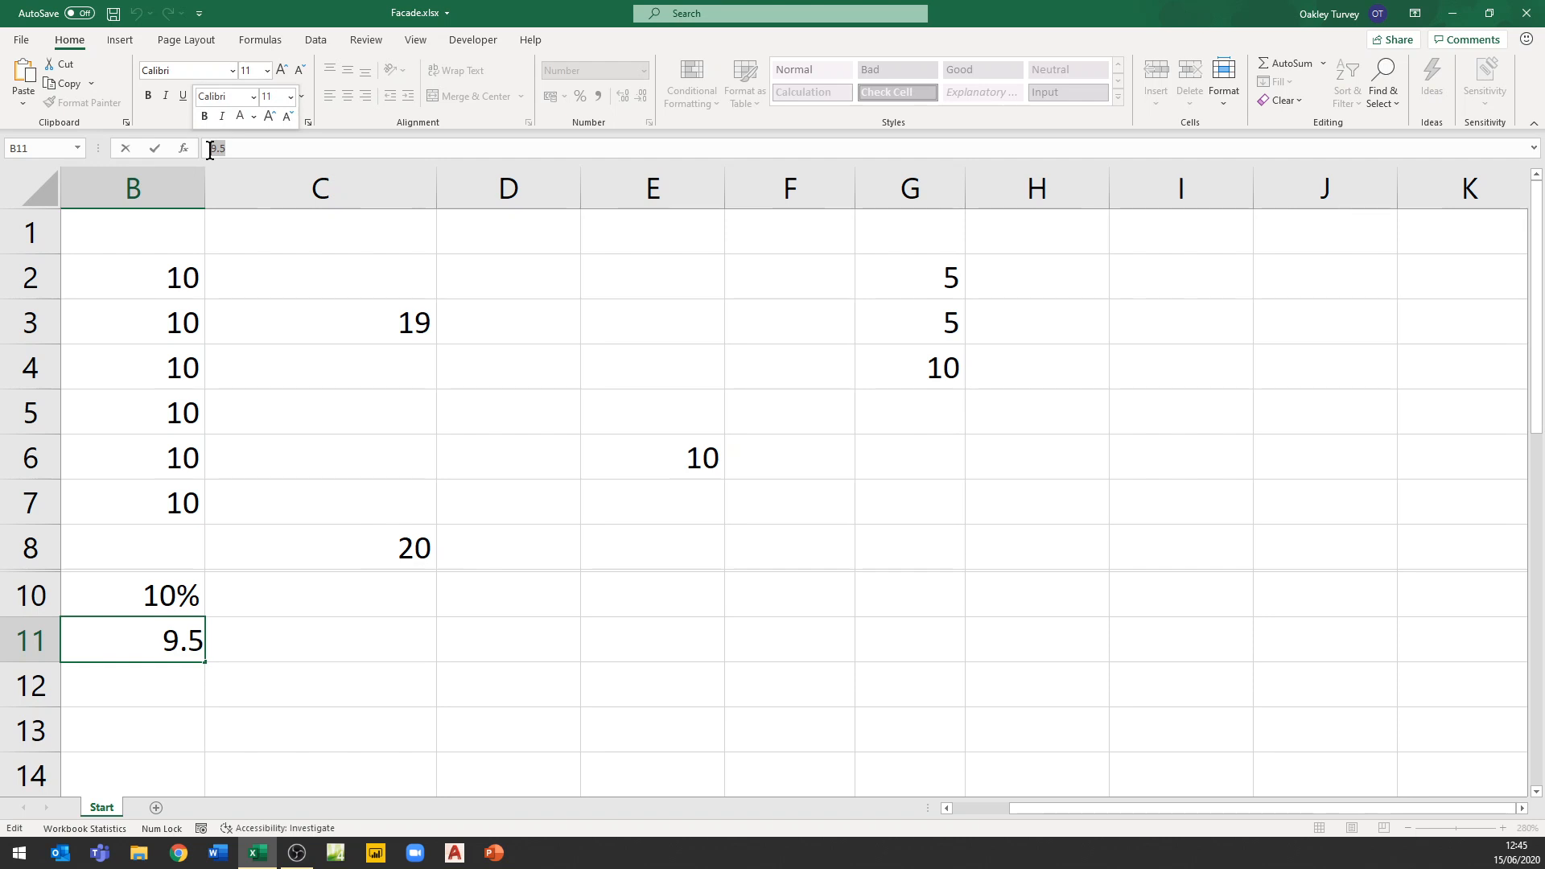
{"action": "type", "text": "10"}
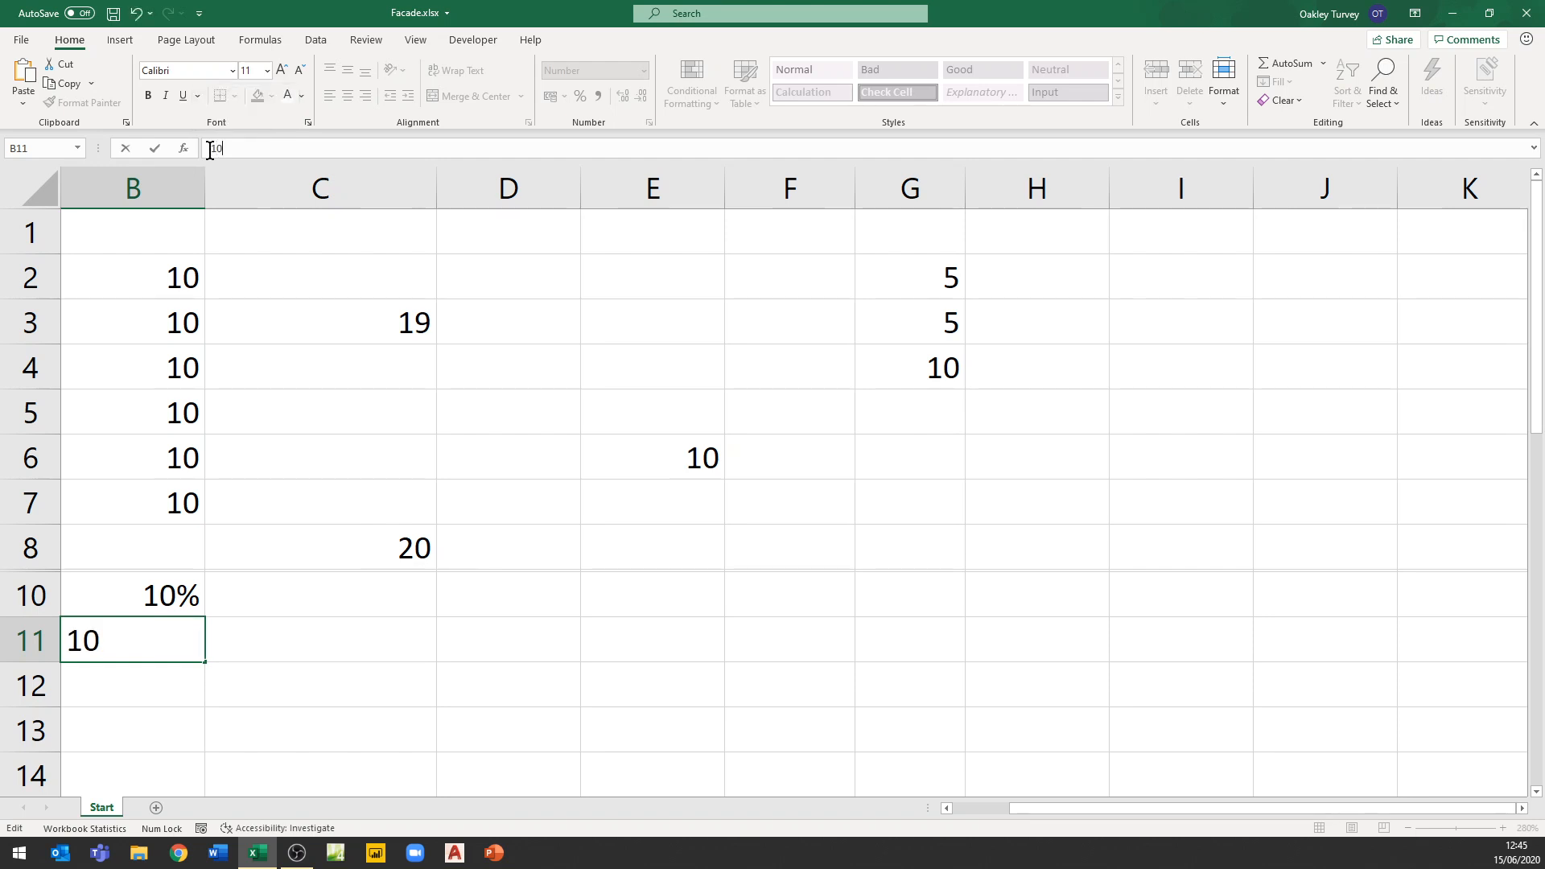
{"action": "key", "text": "Return"}
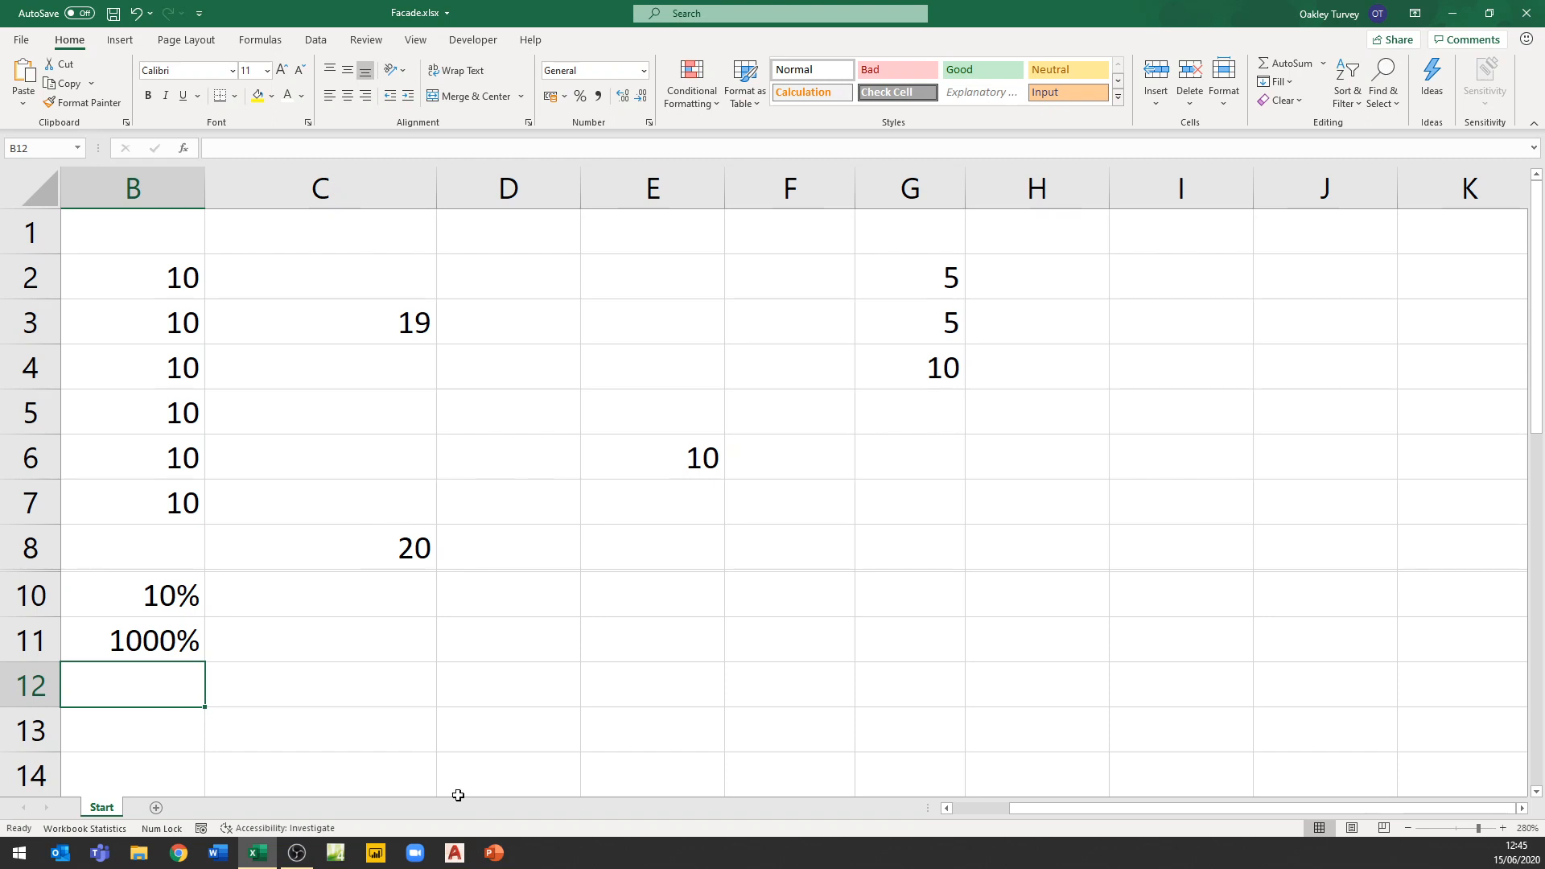
- Set the content of cell B11 back to 9.5
{"action": "left_click", "coordinate": [164, 652]}
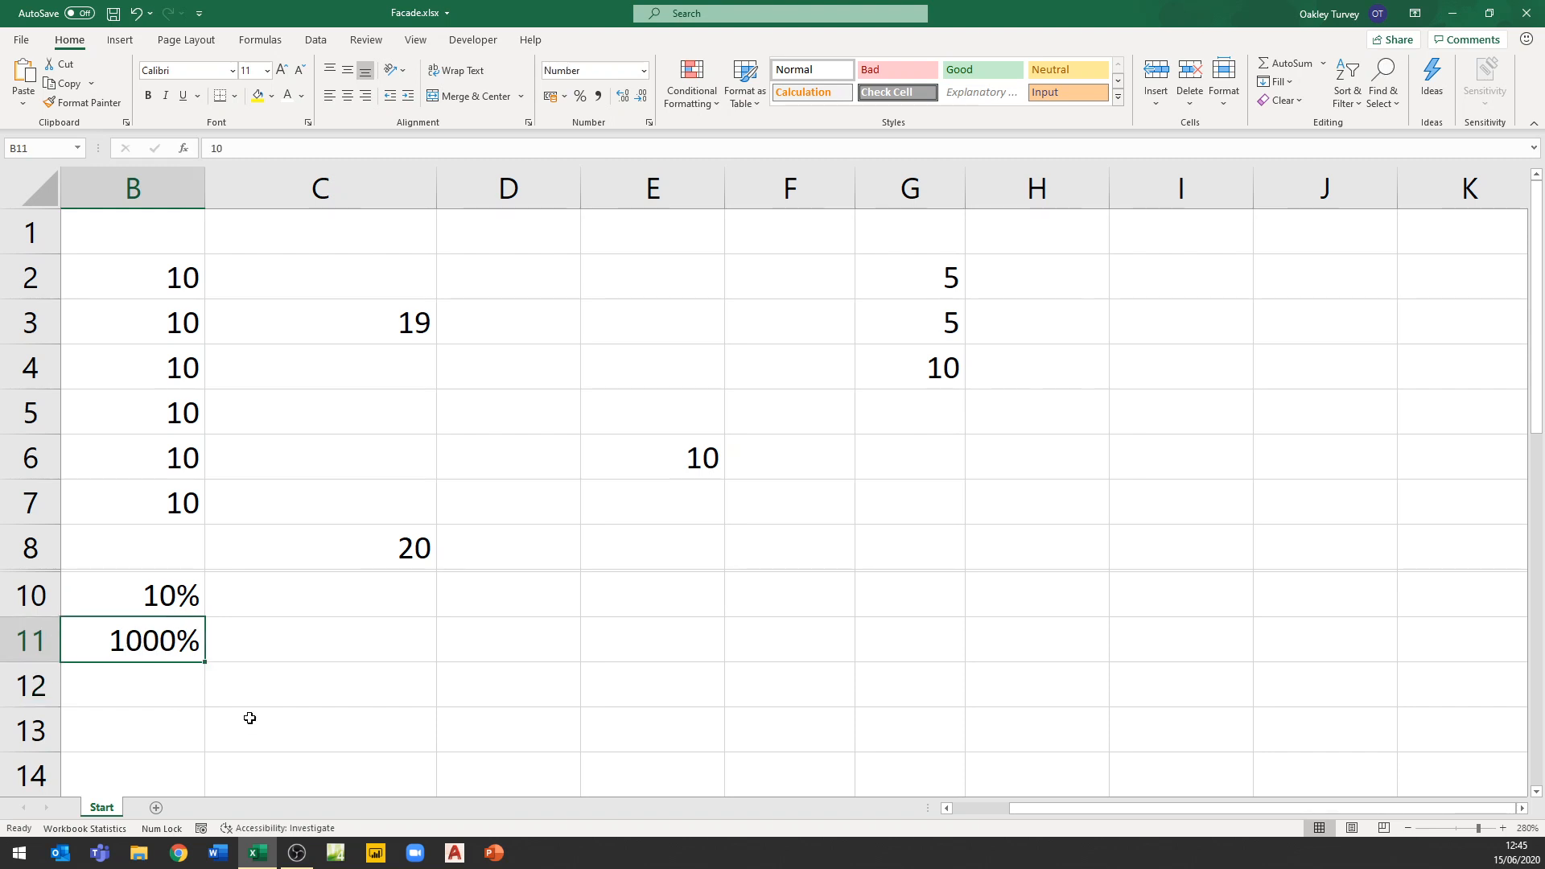
{"action": "left_click", "coordinate": [239, 145]}
{"action": "key", "text": "BackSpace"}
{"action": "key", "text": "BackSpace"}
{"action": "type", "text": "9.5"}
{"action": "key", "text": "Return"}
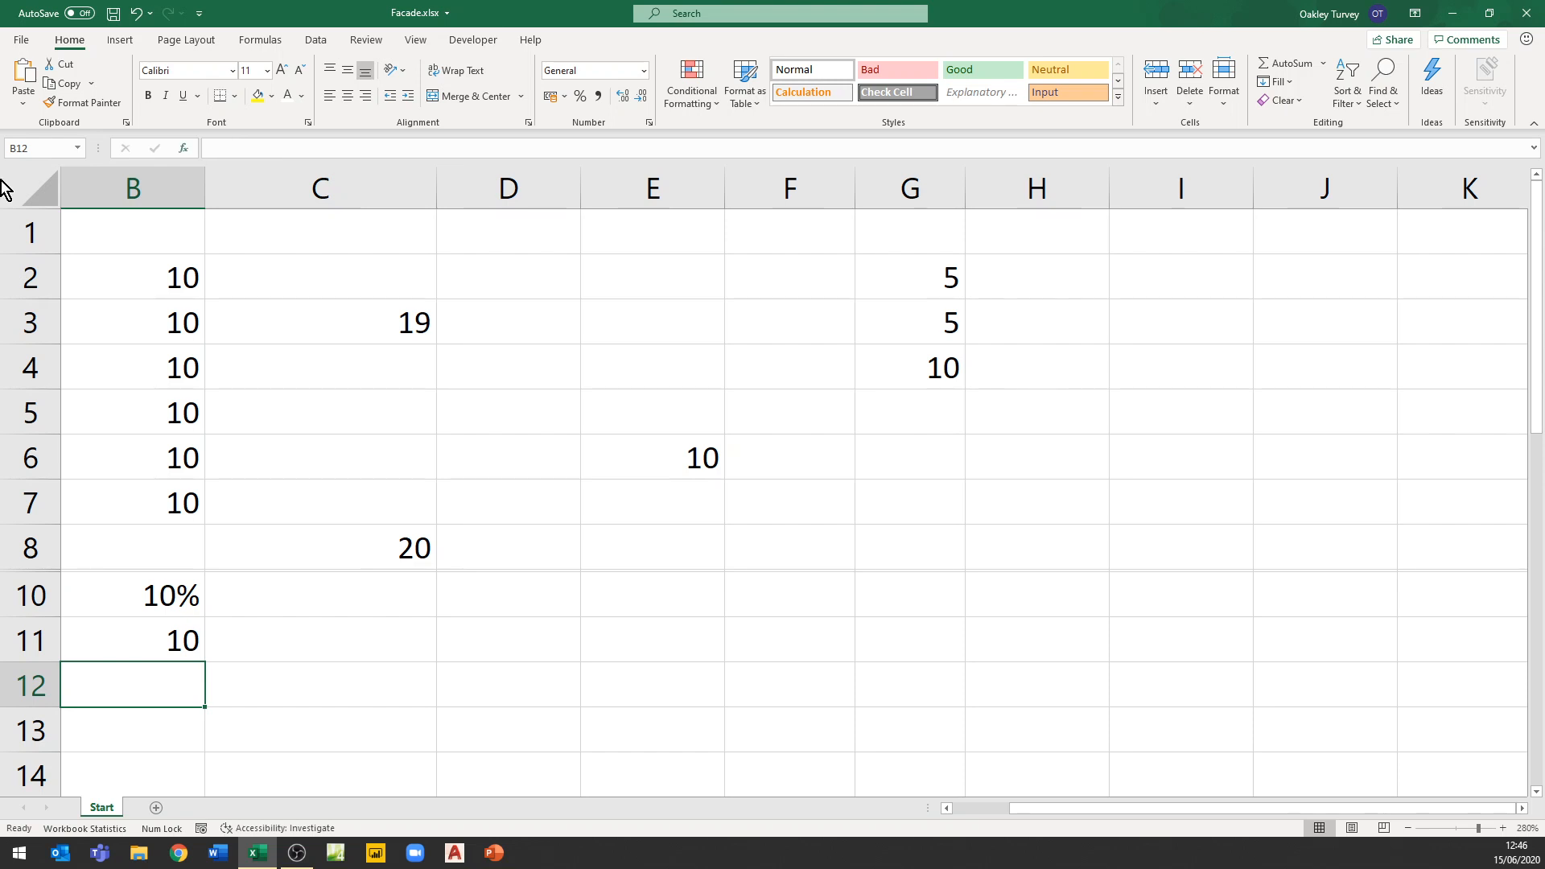
- Overwrite cell B11 with the value 10
{"action": "left_click", "coordinate": [163, 647]}
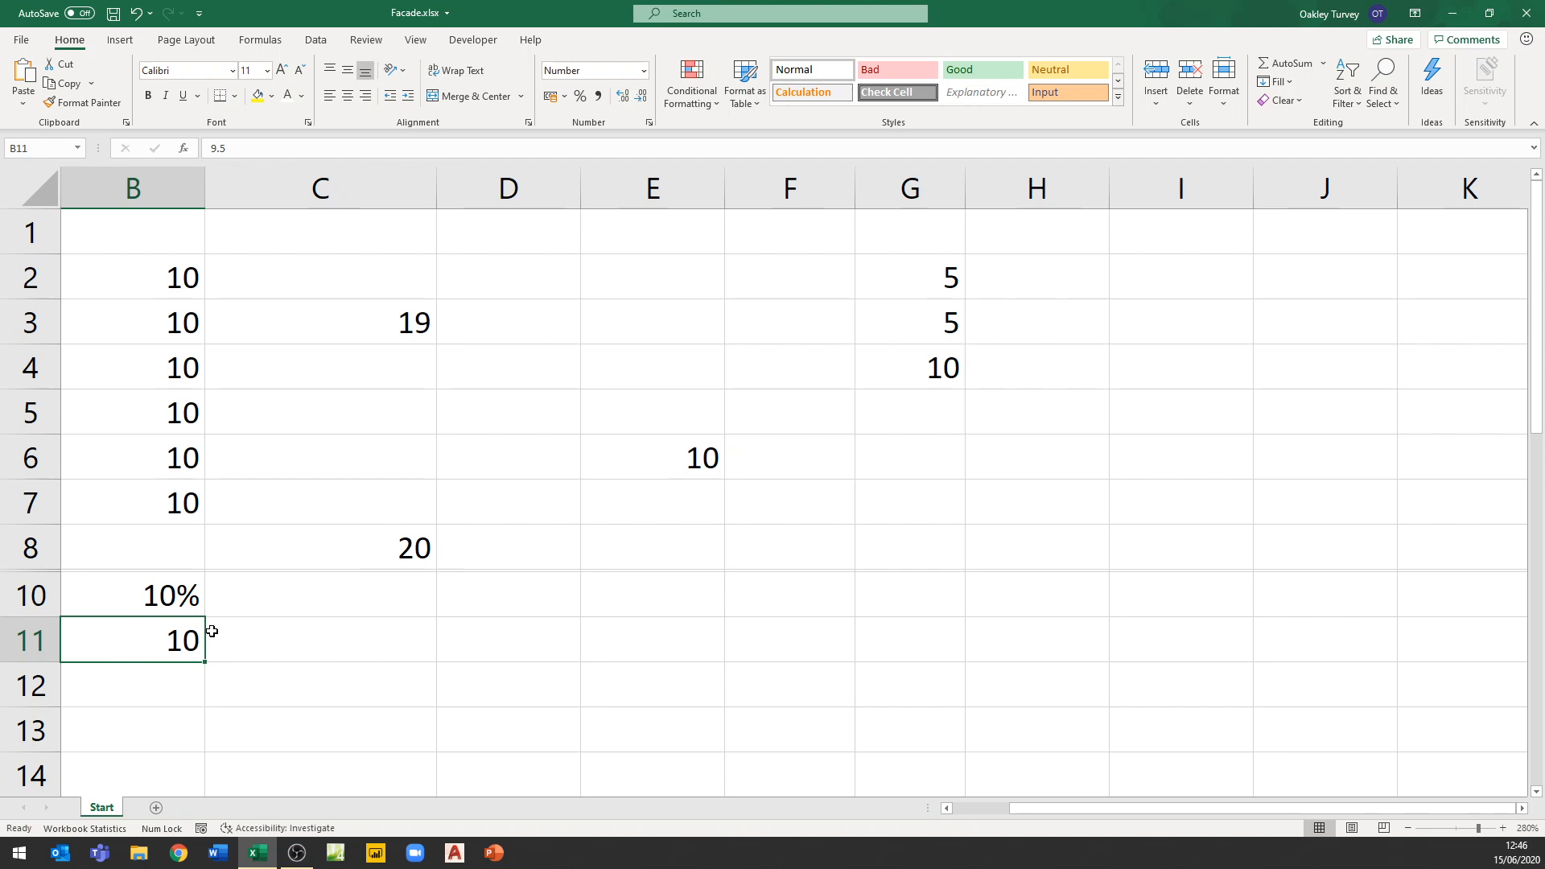
{"action": "type", "text": "10"}
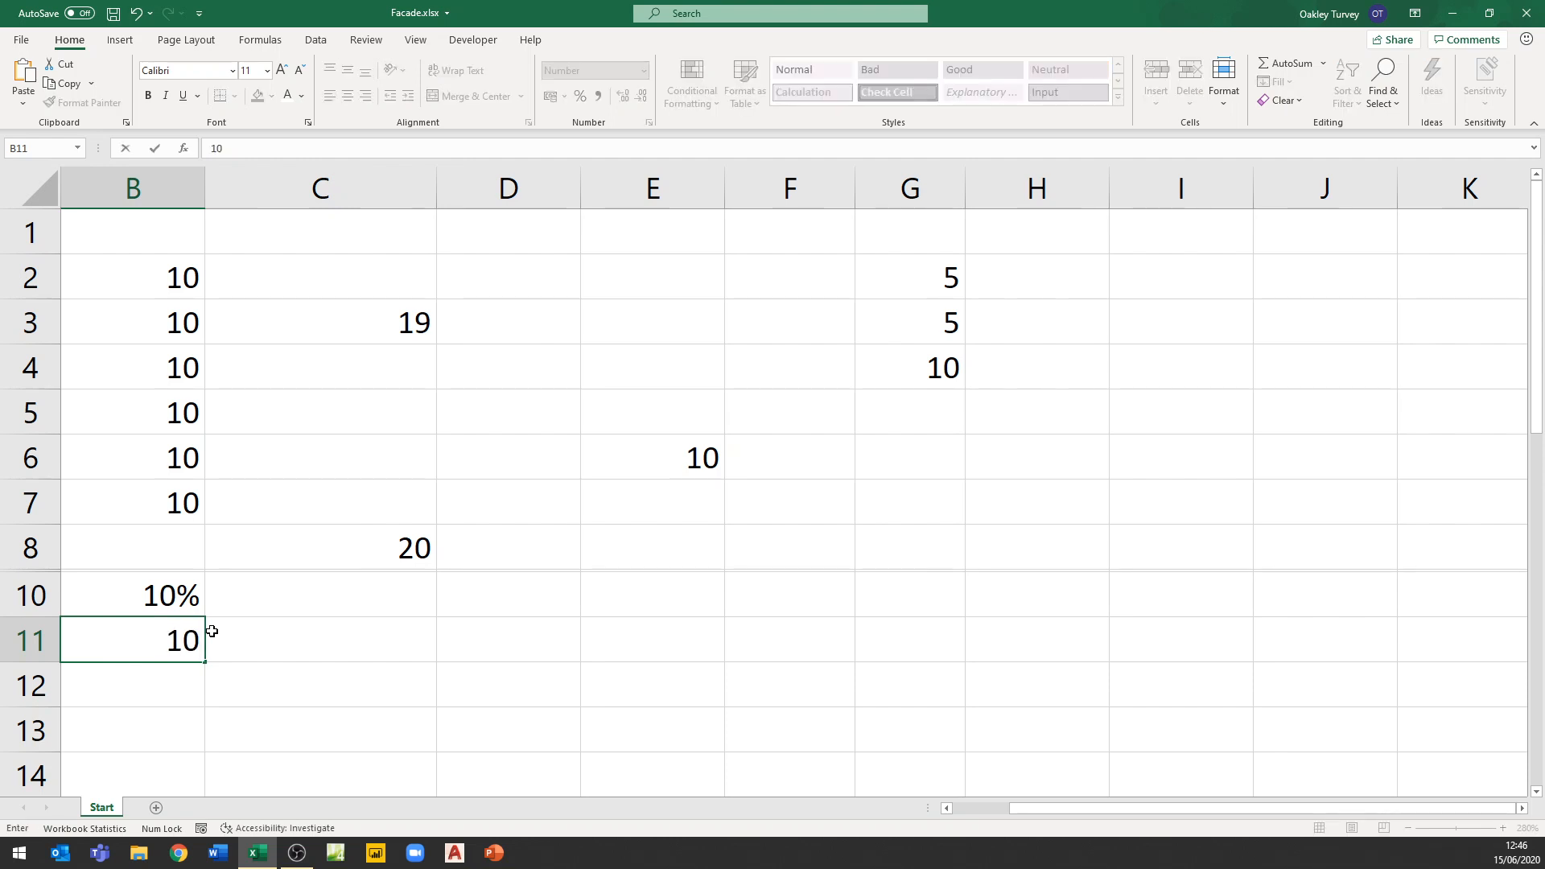
{"action": "key", "text": "Return"}
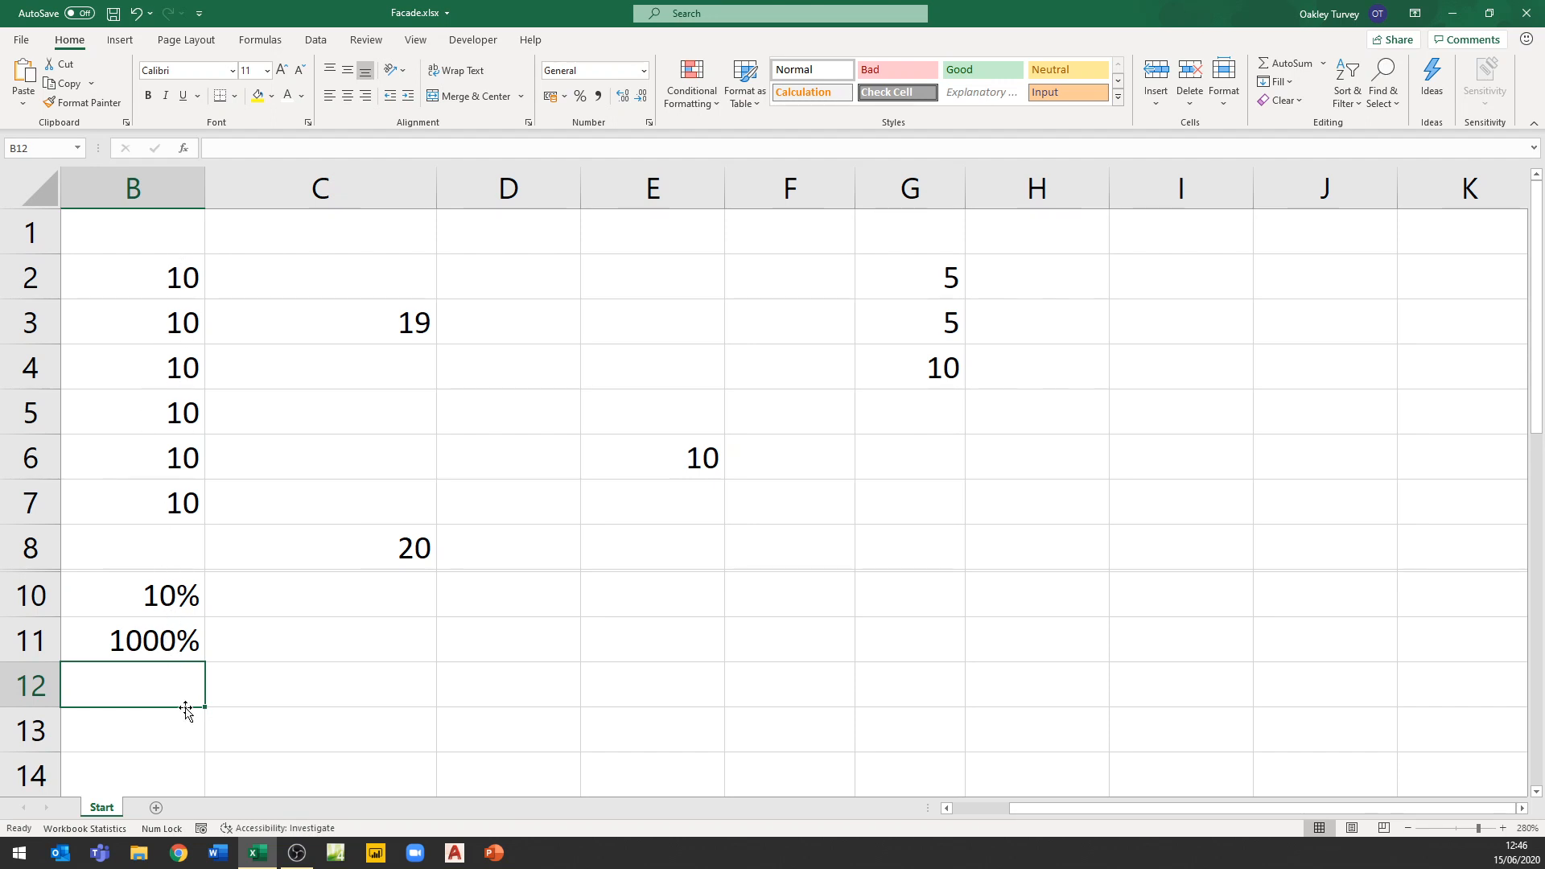
- Enter a short name as text in cell C15 and check how it is stored
{"action": "scroll", "coordinate": [177, 697], "scroll_direction": "down", "scroll_amount": 4}
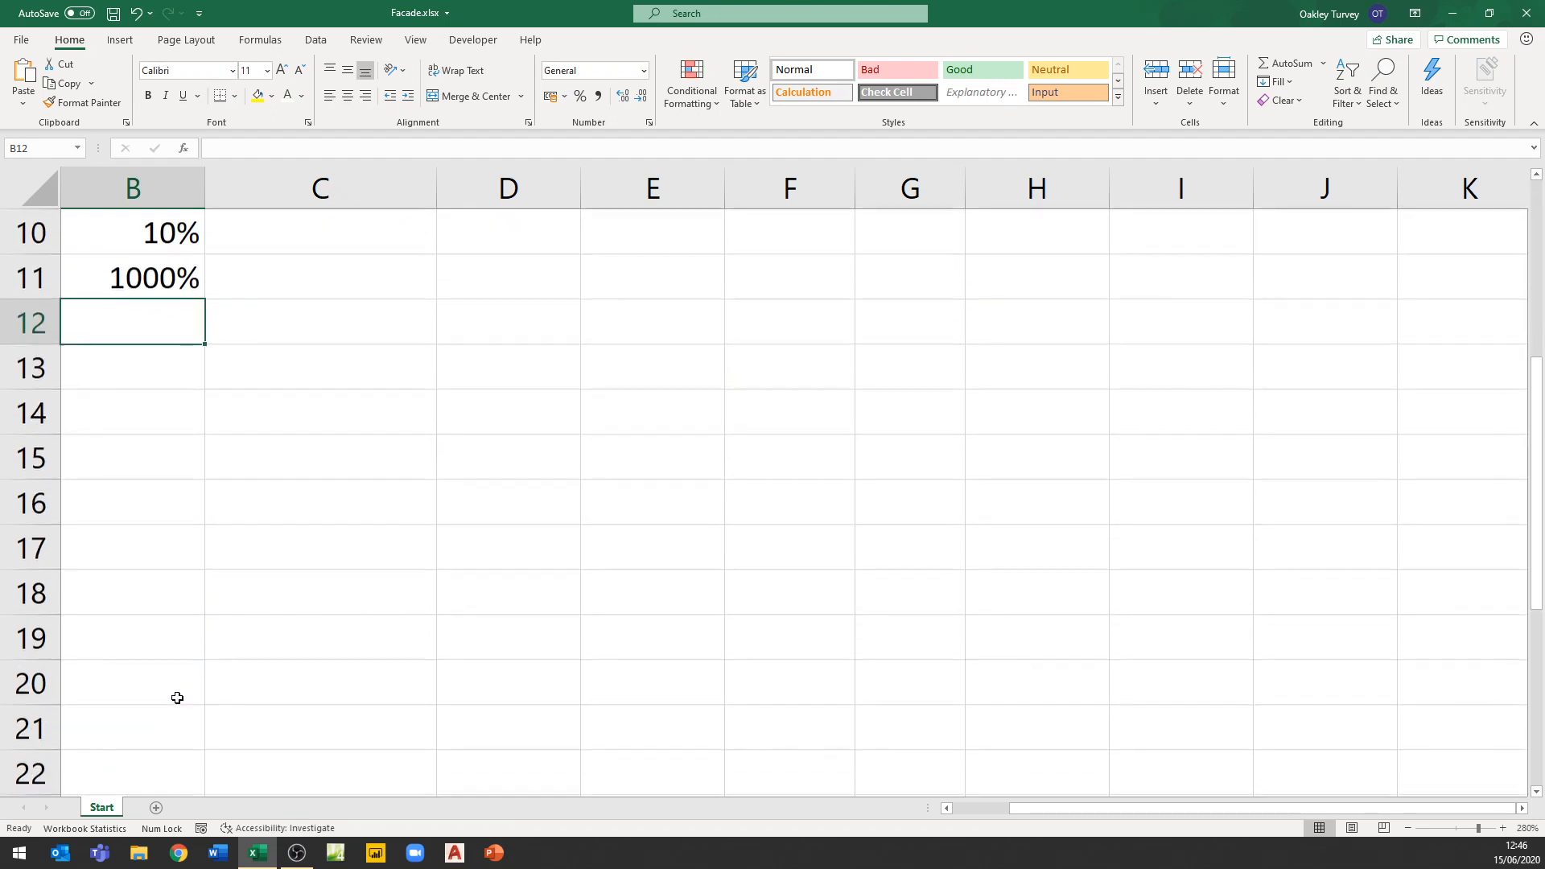
{"action": "left_click", "coordinate": [290, 327]}
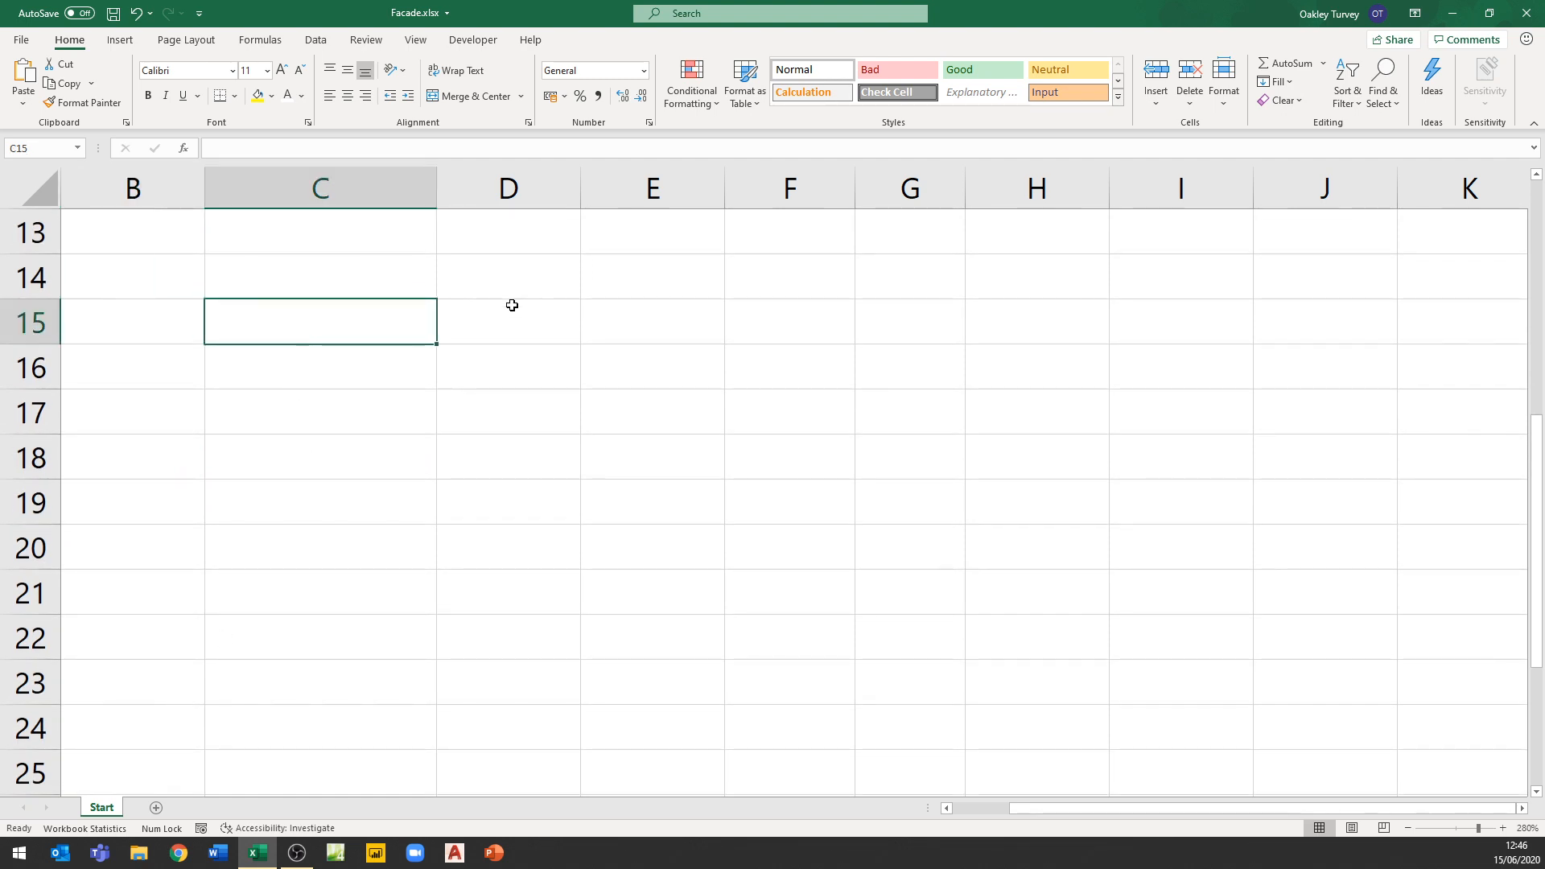
{"action": "key", "text": "F2"}
{"action": "type", "text": "Oaks"}
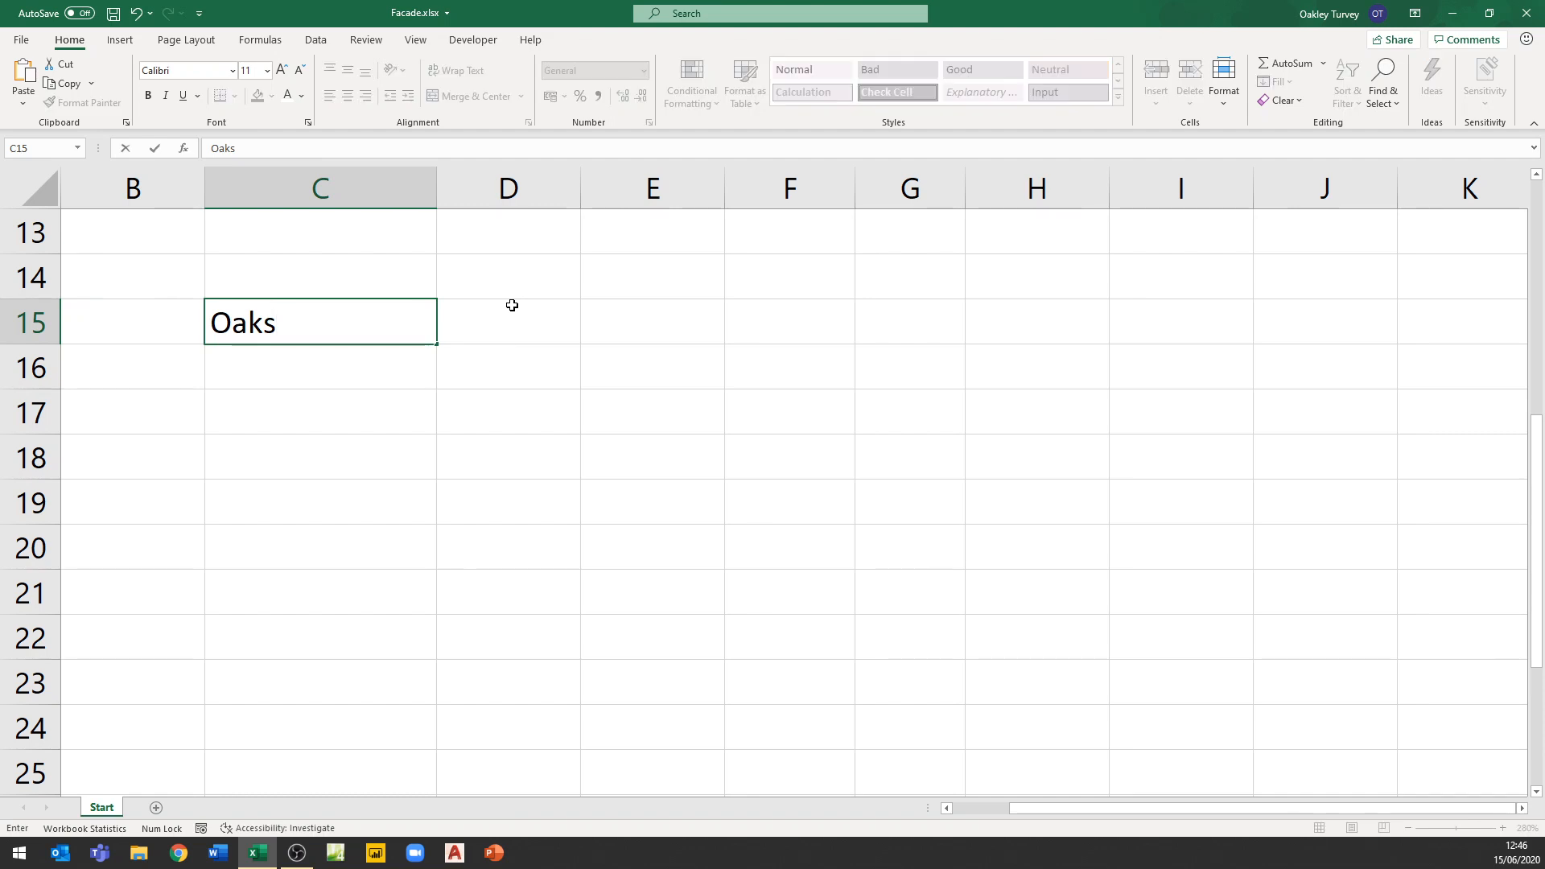
{"action": "key", "text": "Return"}
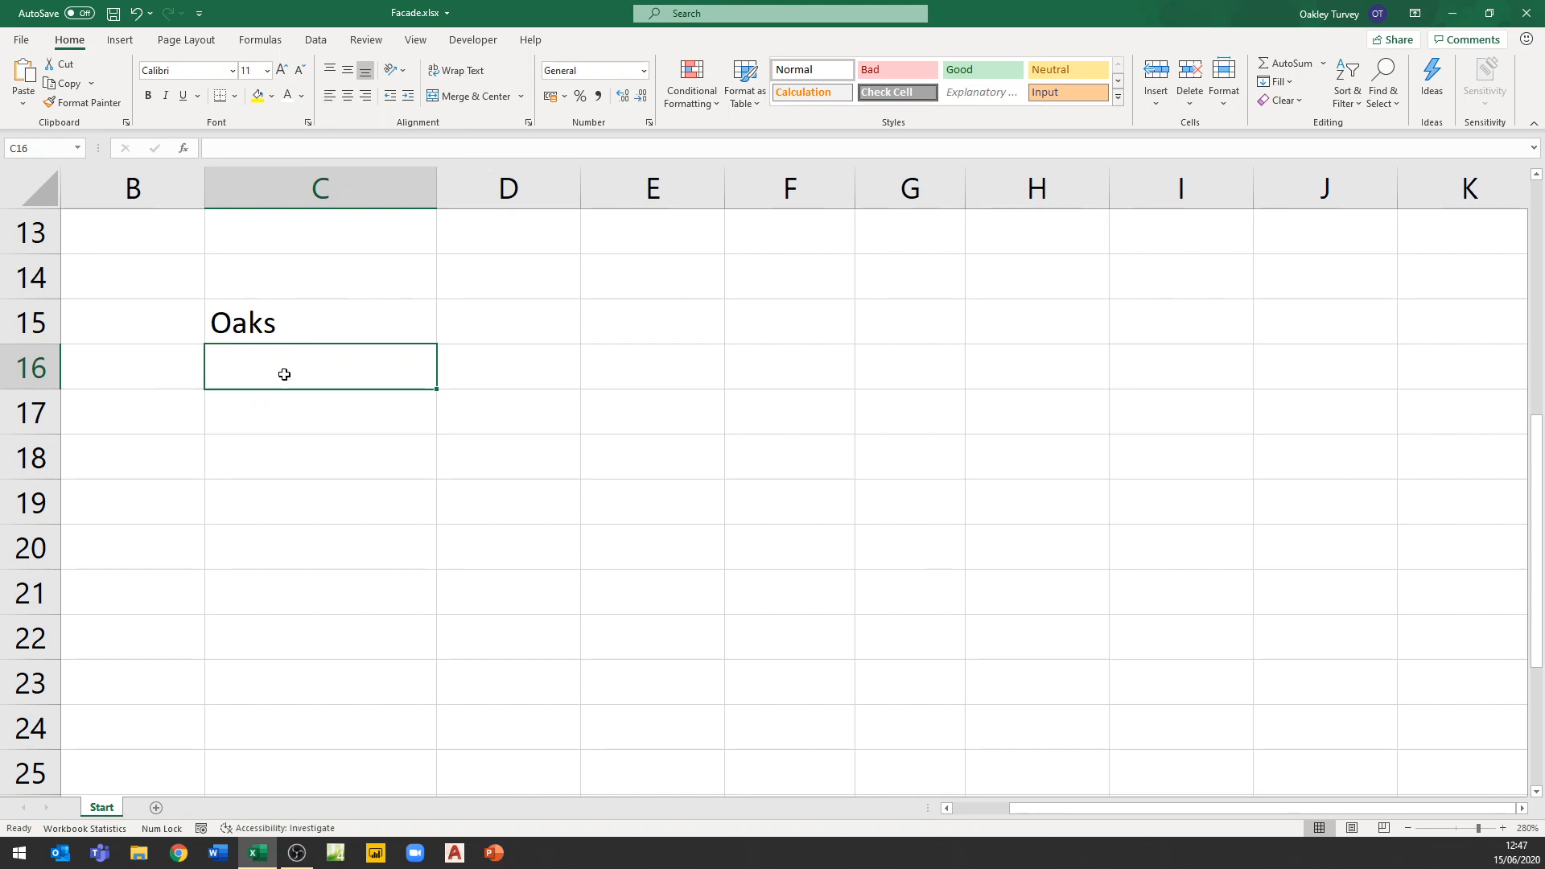
{"action": "left_click", "coordinate": [213, 323]}
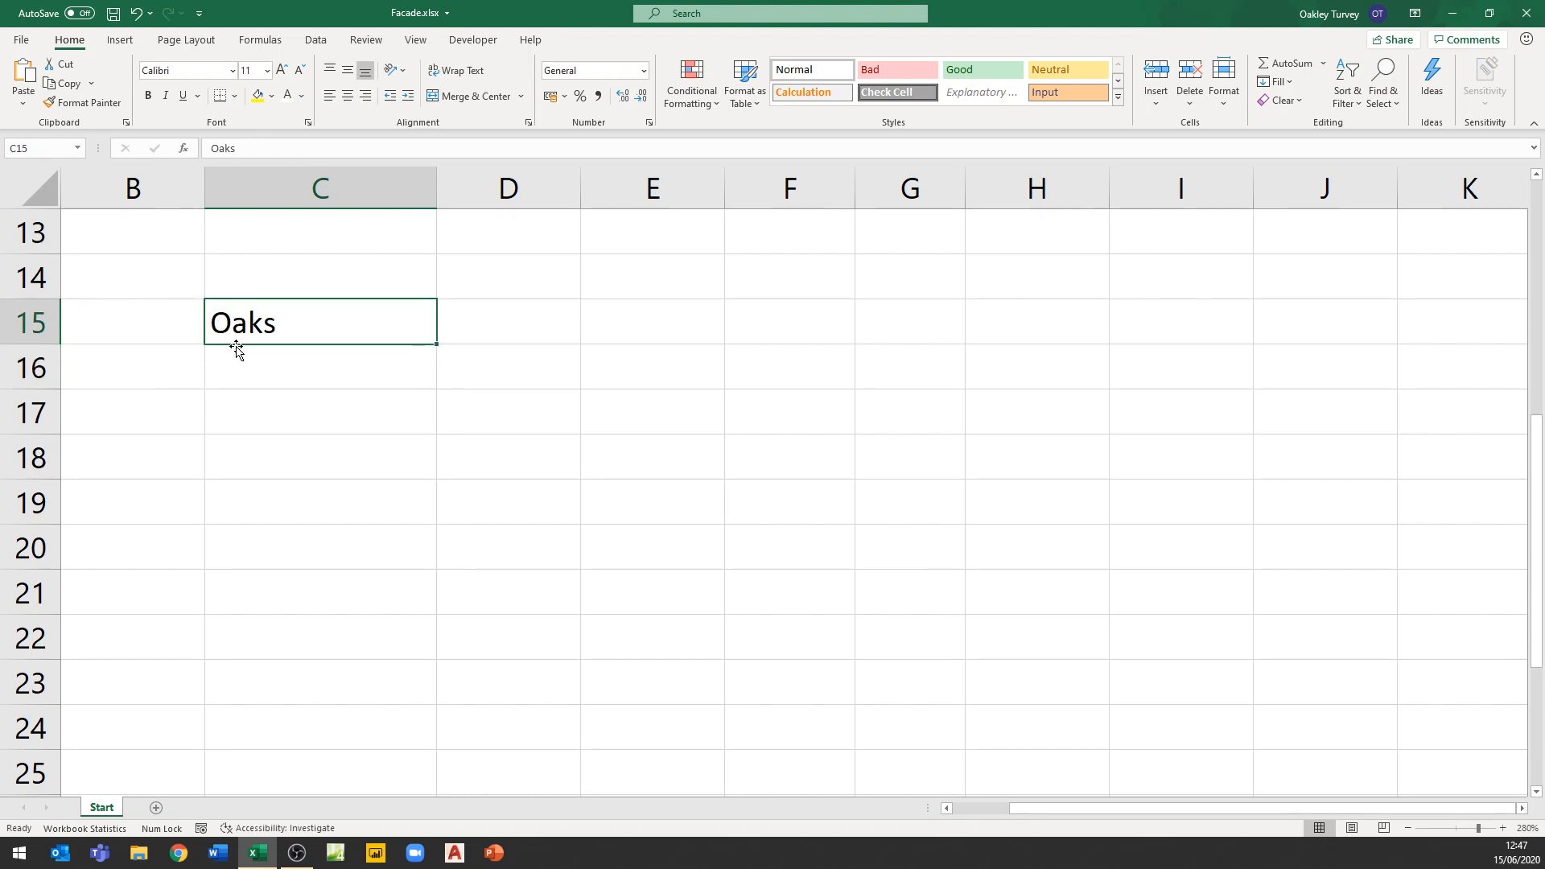
- Enter 01483 as a plain number in cell C16 and '01483 as text in cell C17
{"action": "left_click", "coordinate": [266, 377]}
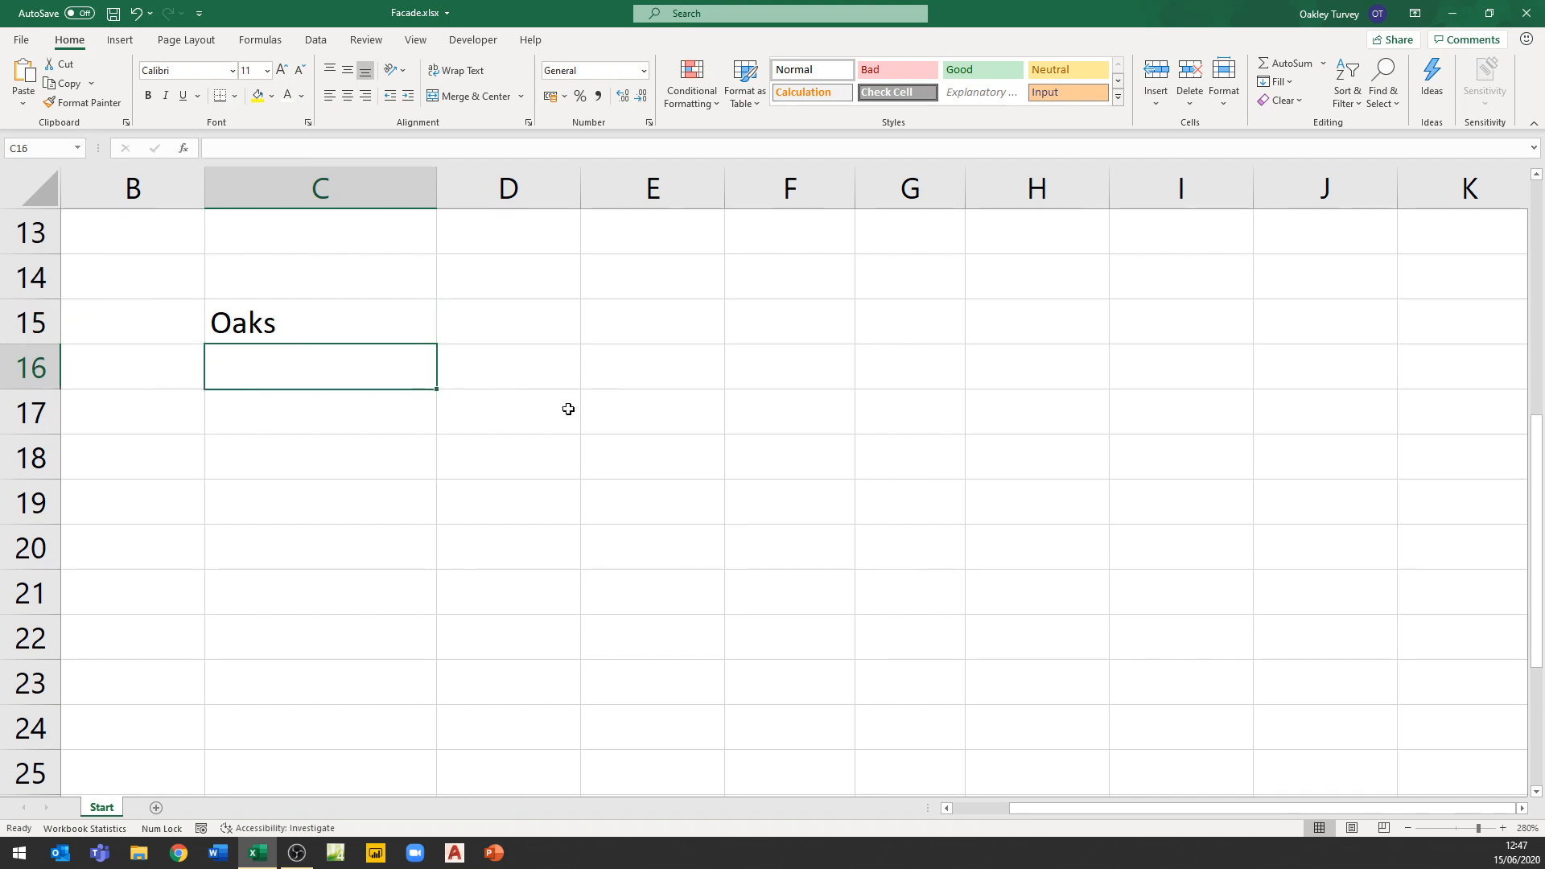
{"action": "type", "text": "01483"}
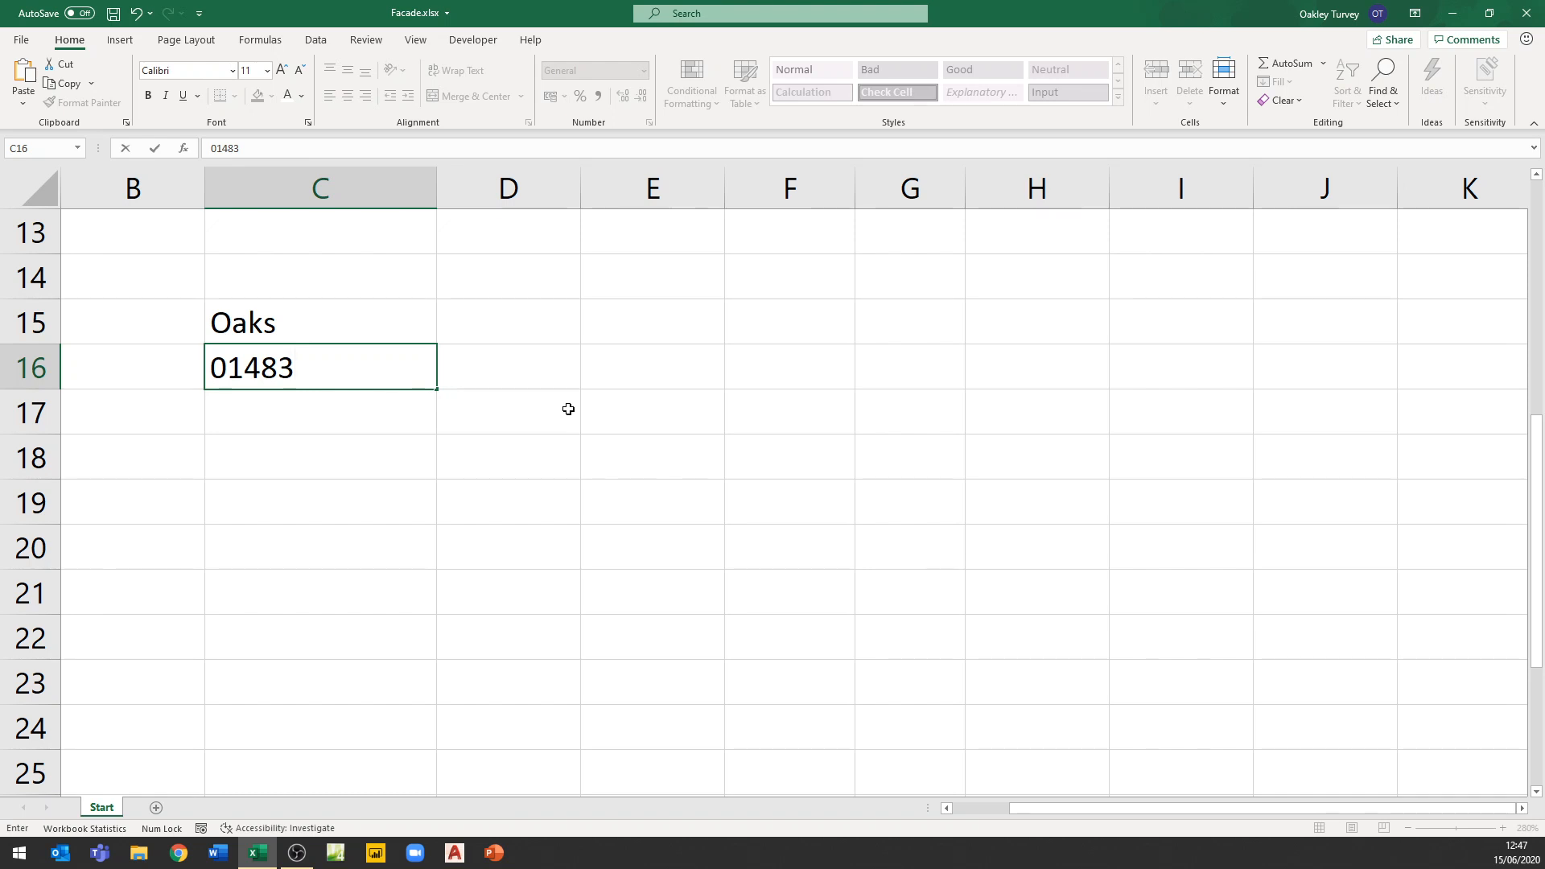
{"action": "key", "text": "Return"}
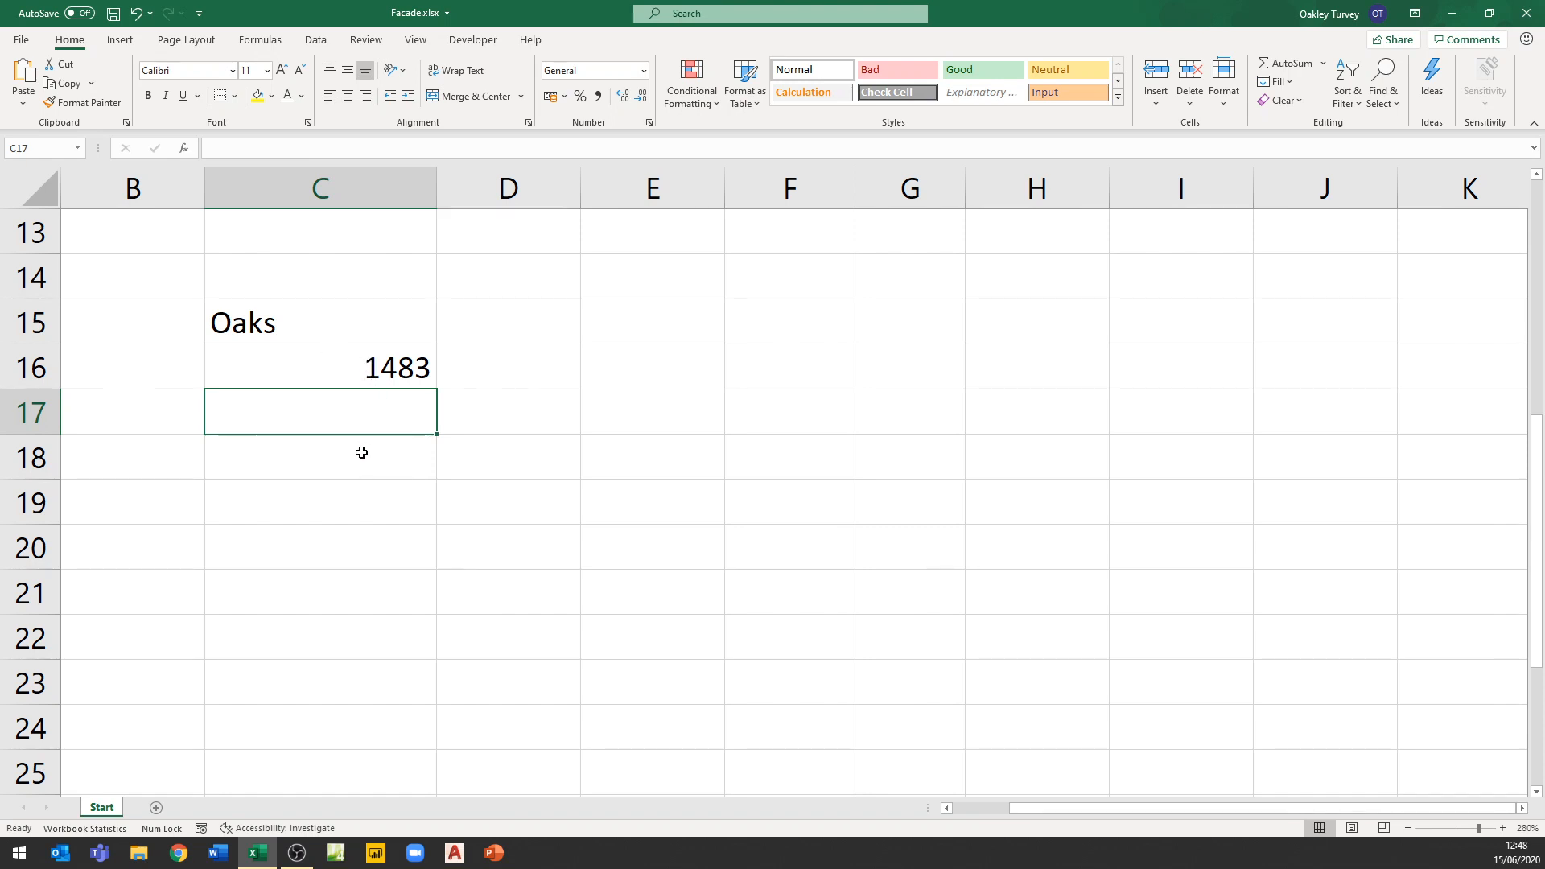
{"action": "type", "text": "'"}
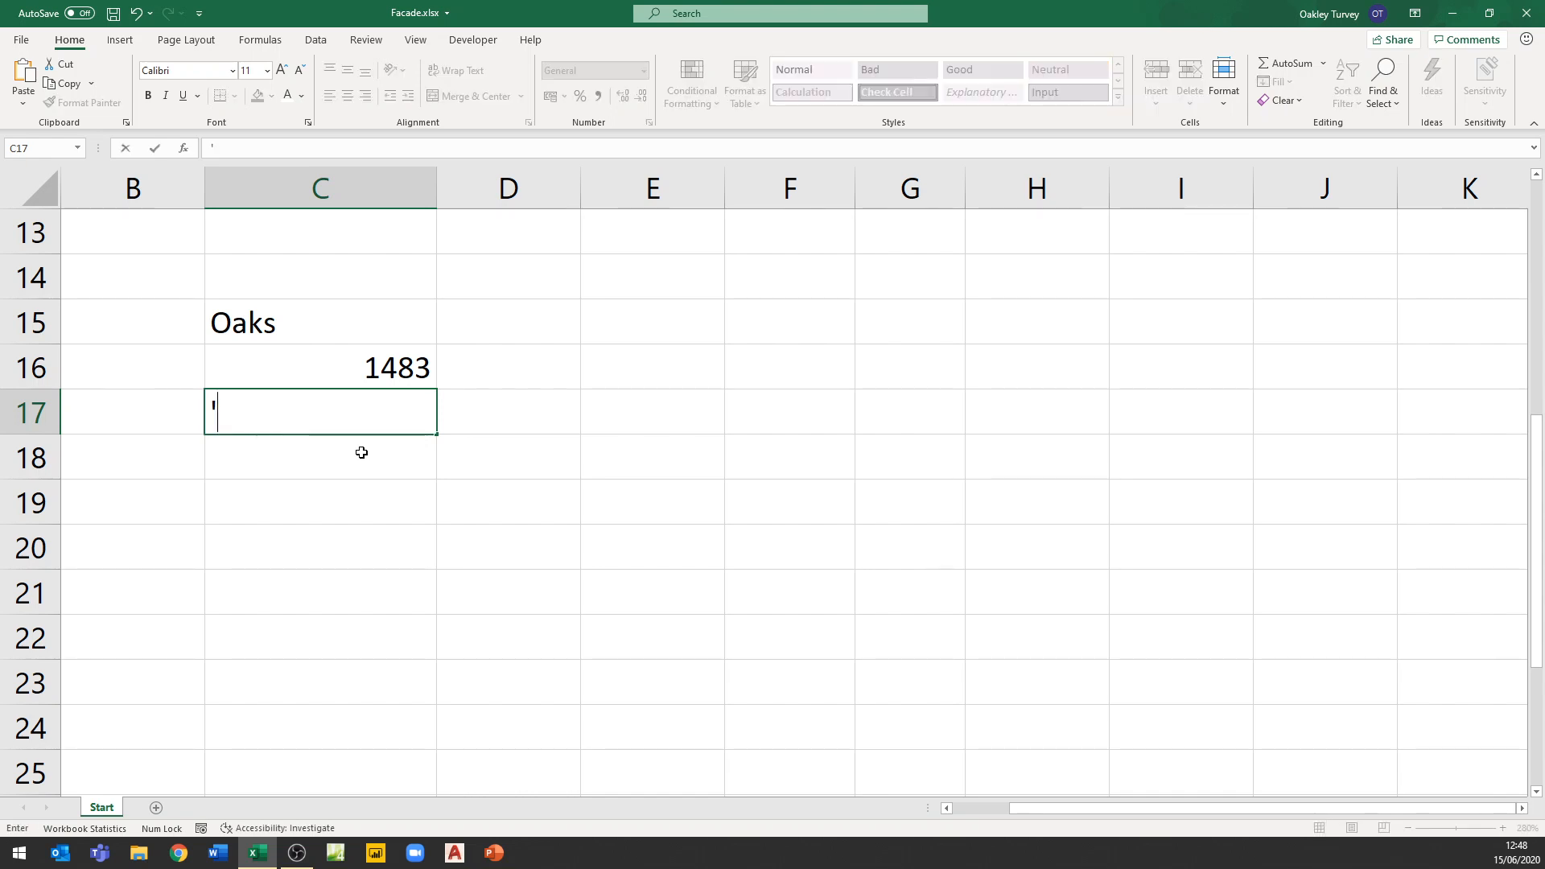
{"action": "type", "text": "01483"}
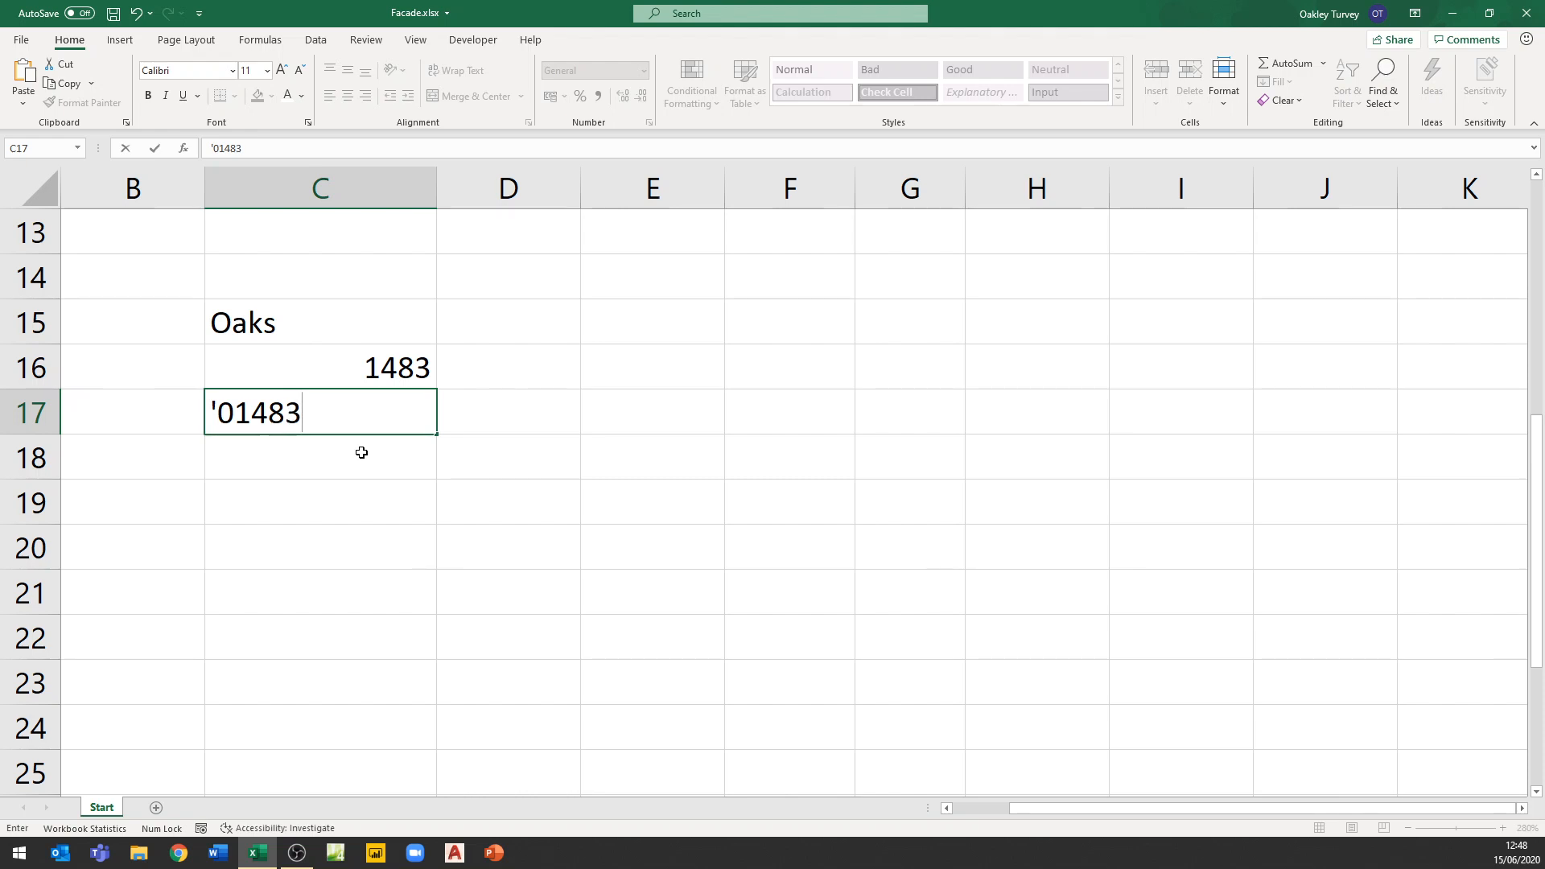
{"action": "key", "text": "Return"}
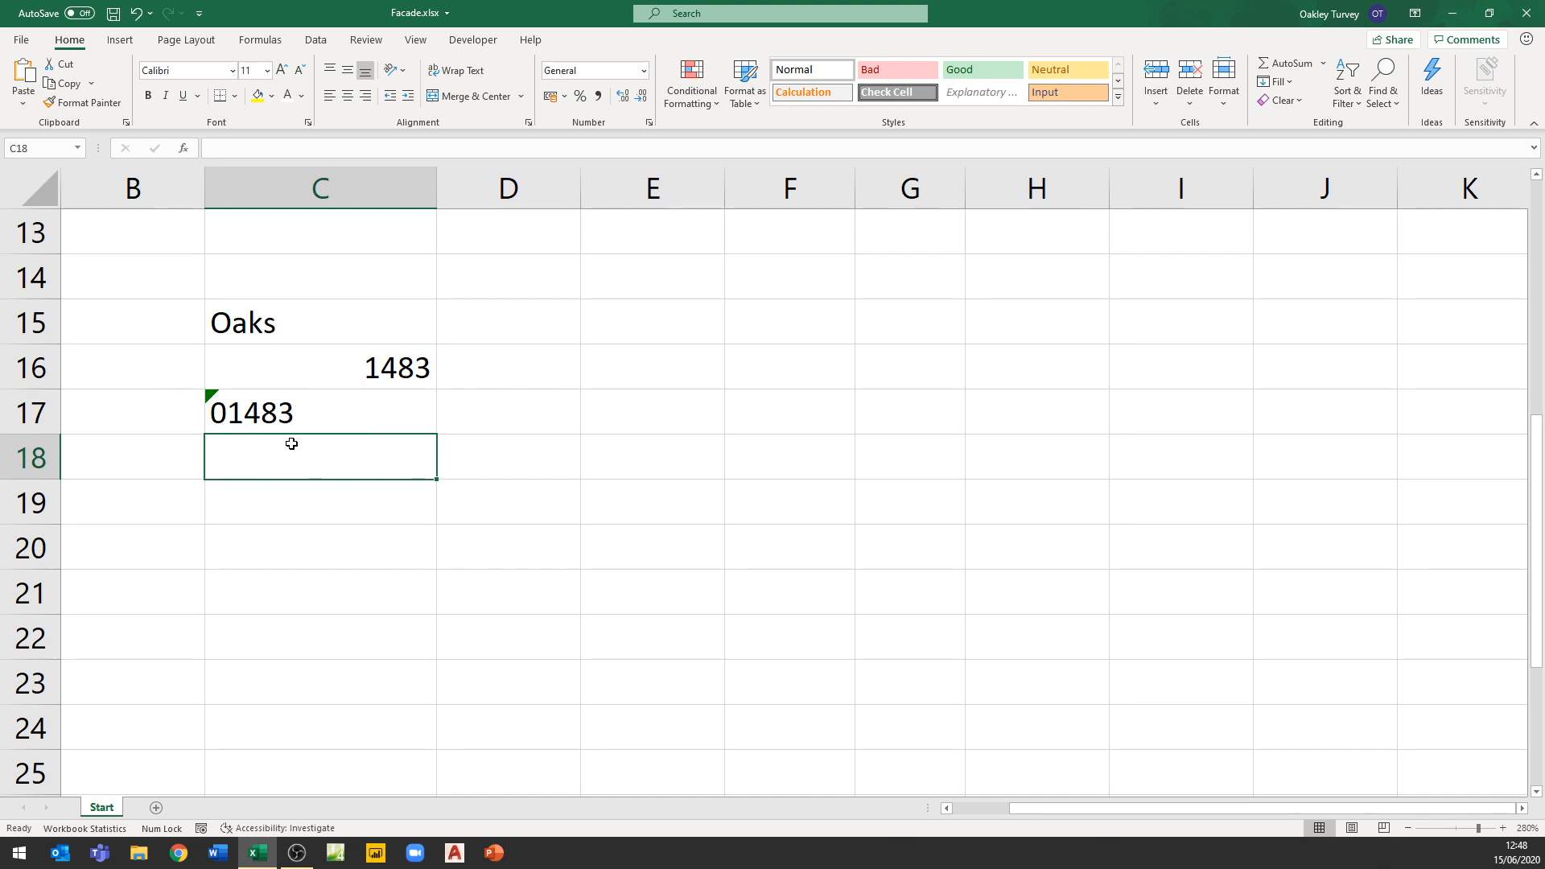
- Ignore the number-stored-as-text error on cell C17
{"action": "left_click", "coordinate": [248, 412]}
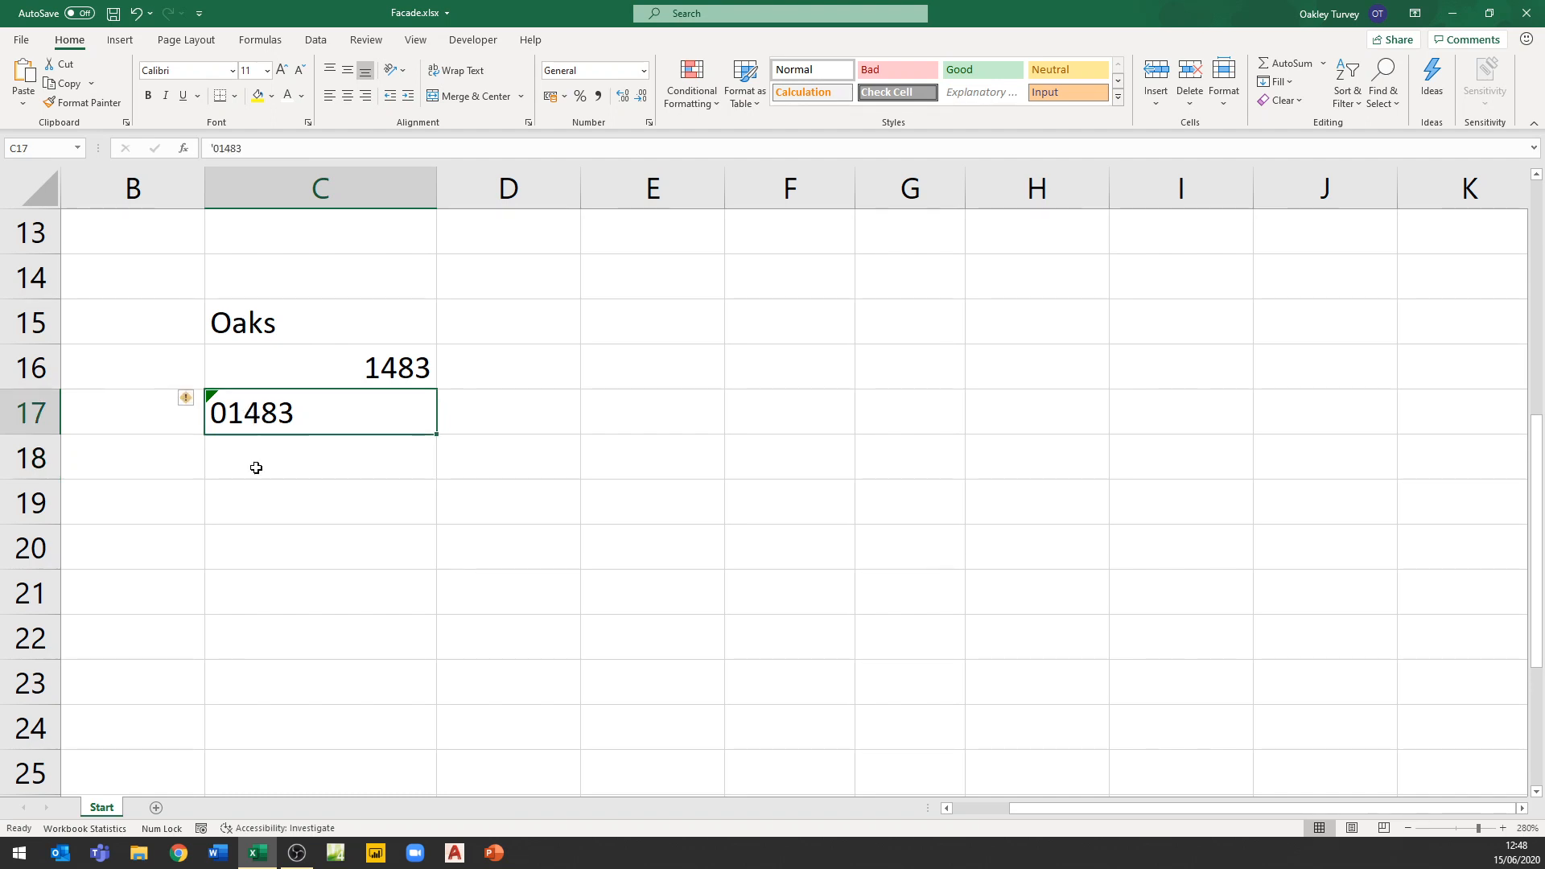
{"action": "left_click", "coordinate": [194, 400]}
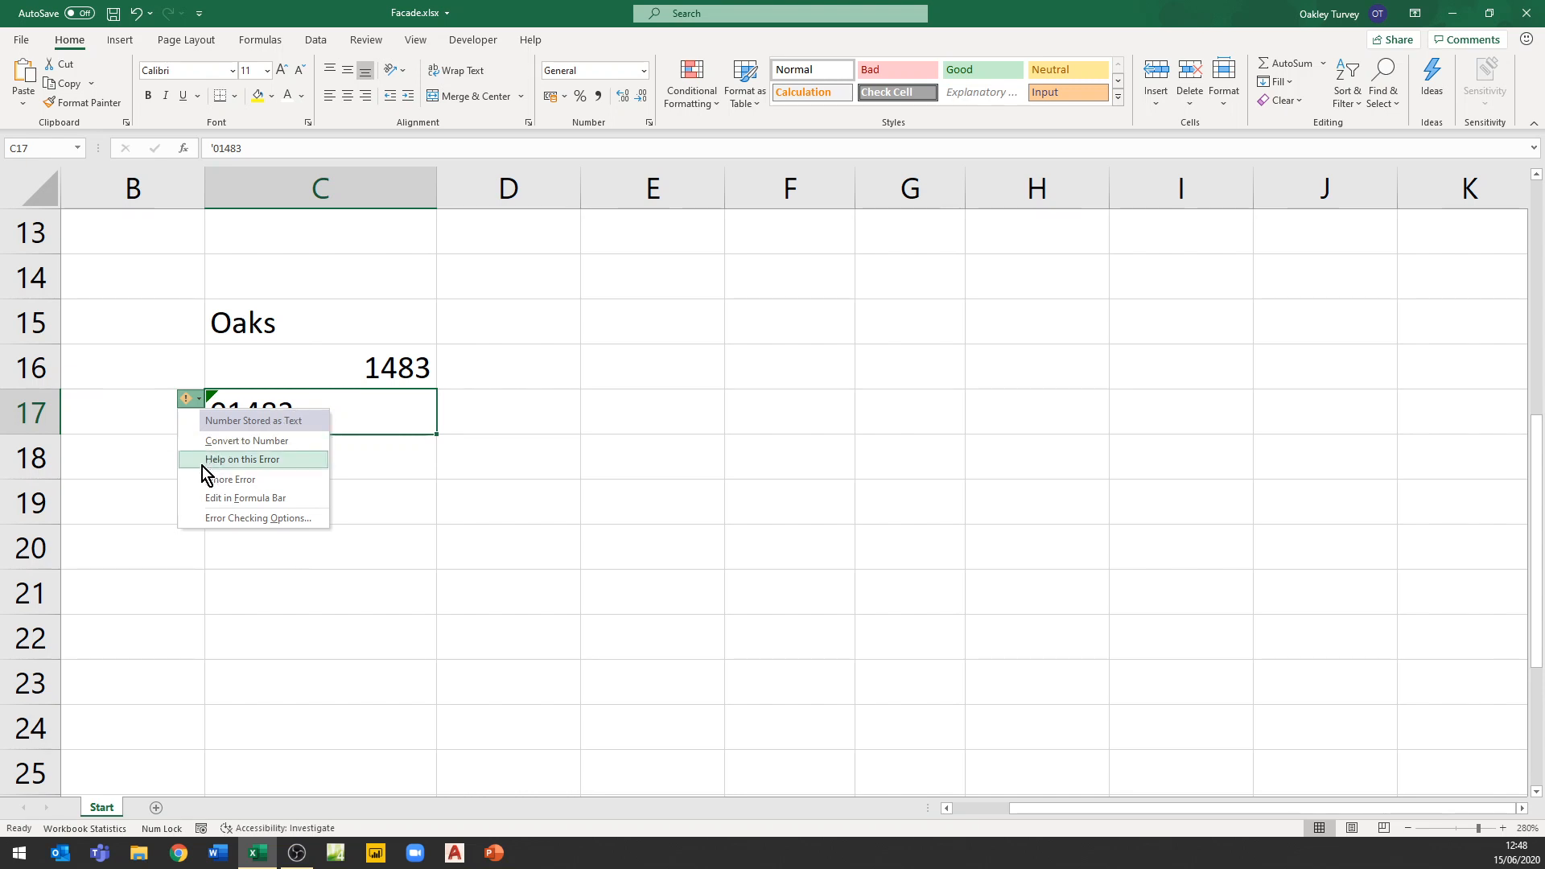
{"action": "left_click", "coordinate": [221, 479]}
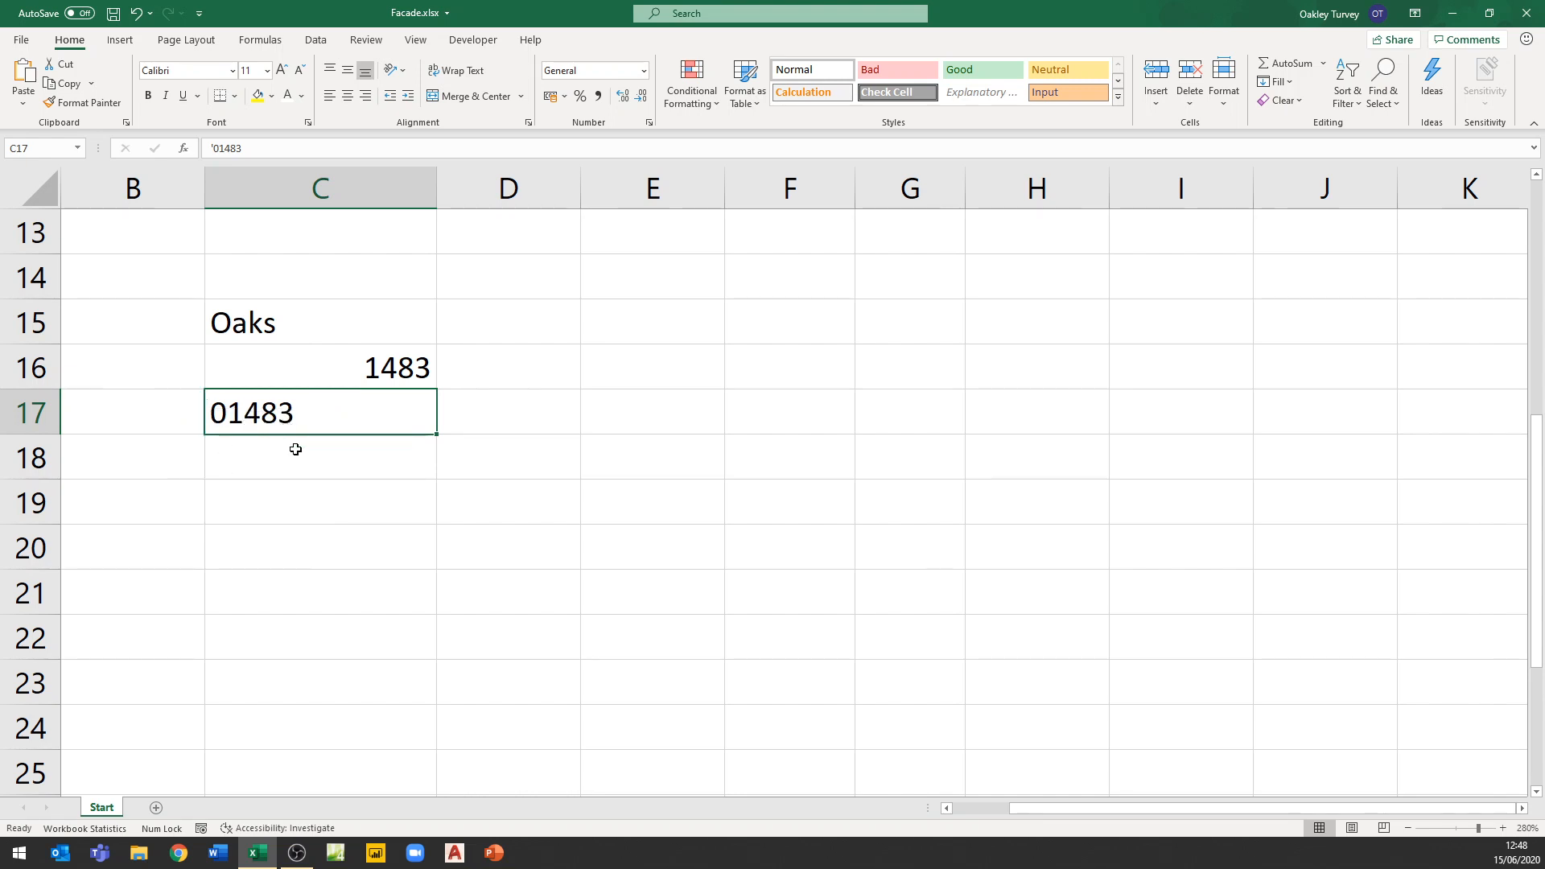
- Format cell C18 as Text and enter 01483 in it without a leading apostrophe
{"action": "left_click", "coordinate": [288, 452]}
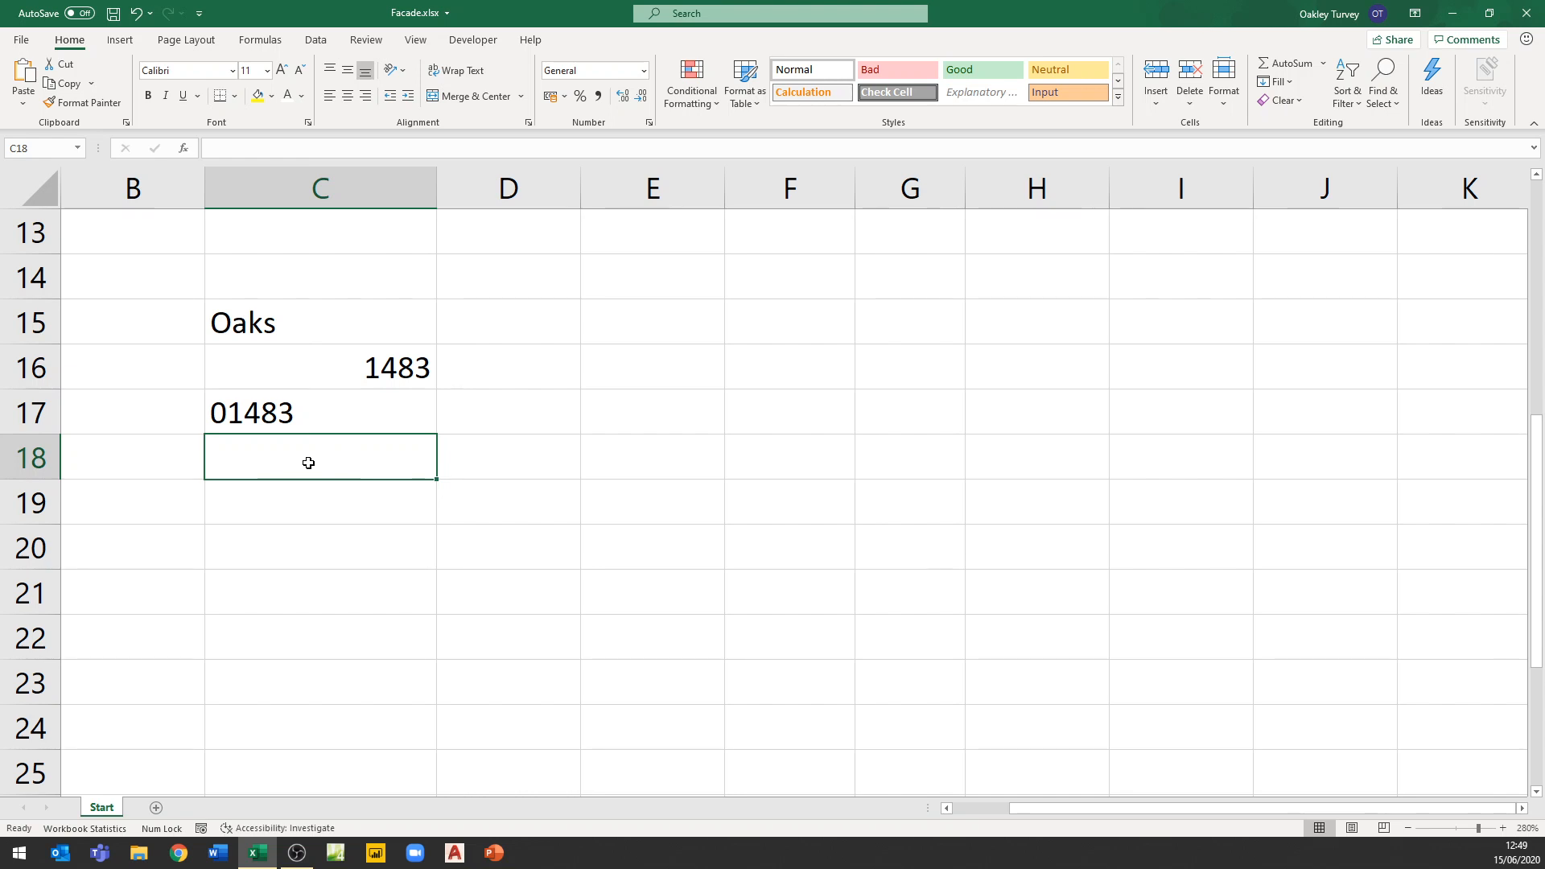
{"action": "left_click", "coordinate": [644, 73]}
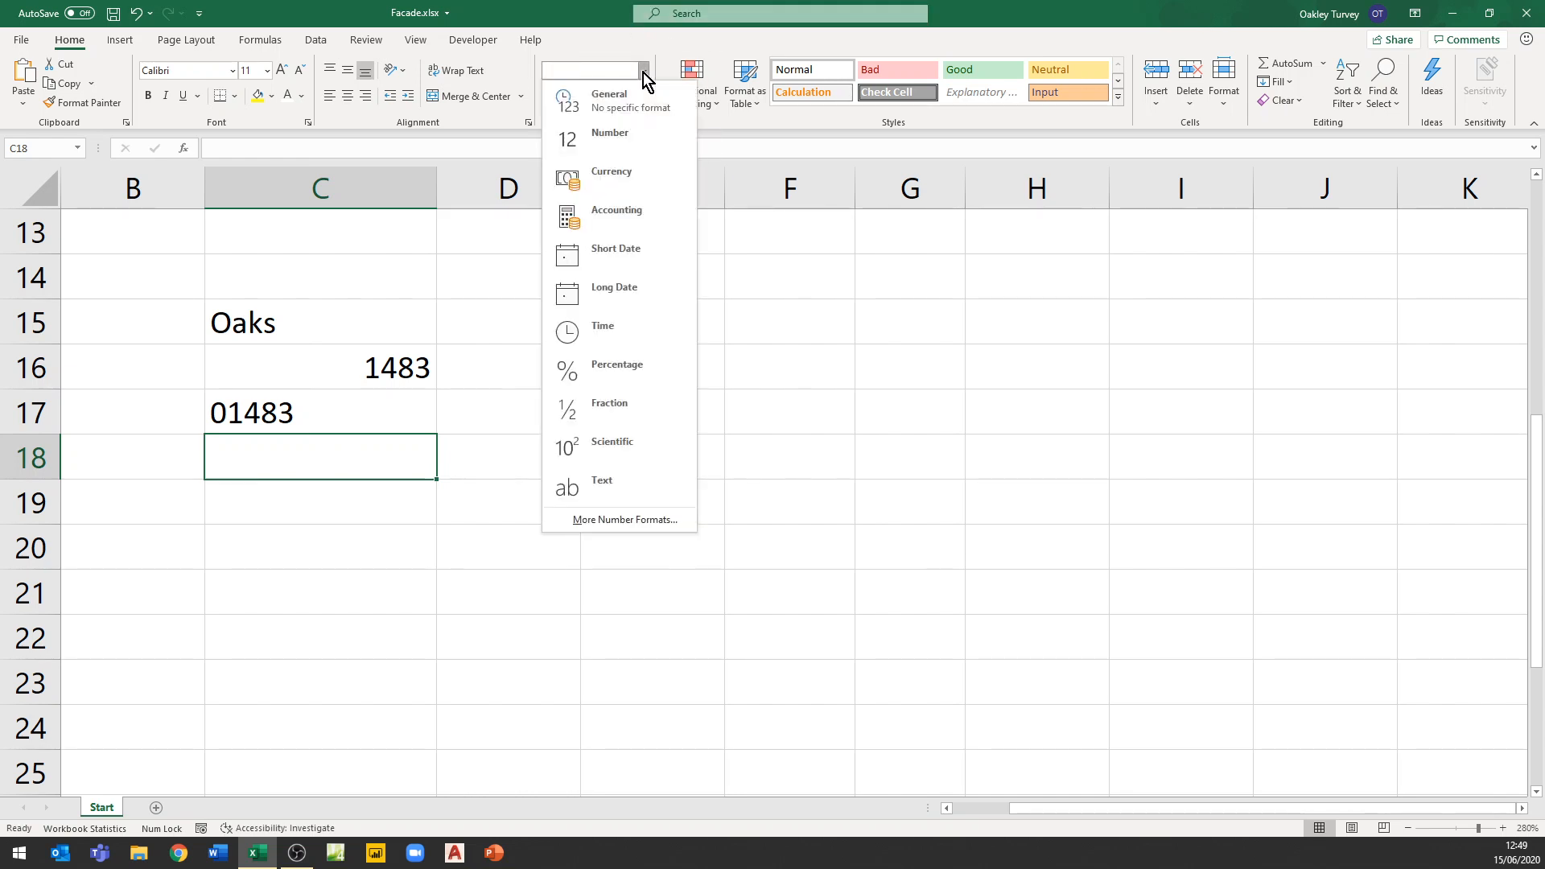
{"action": "left_click", "coordinate": [610, 486]}
{"action": "type", "text": "0"}
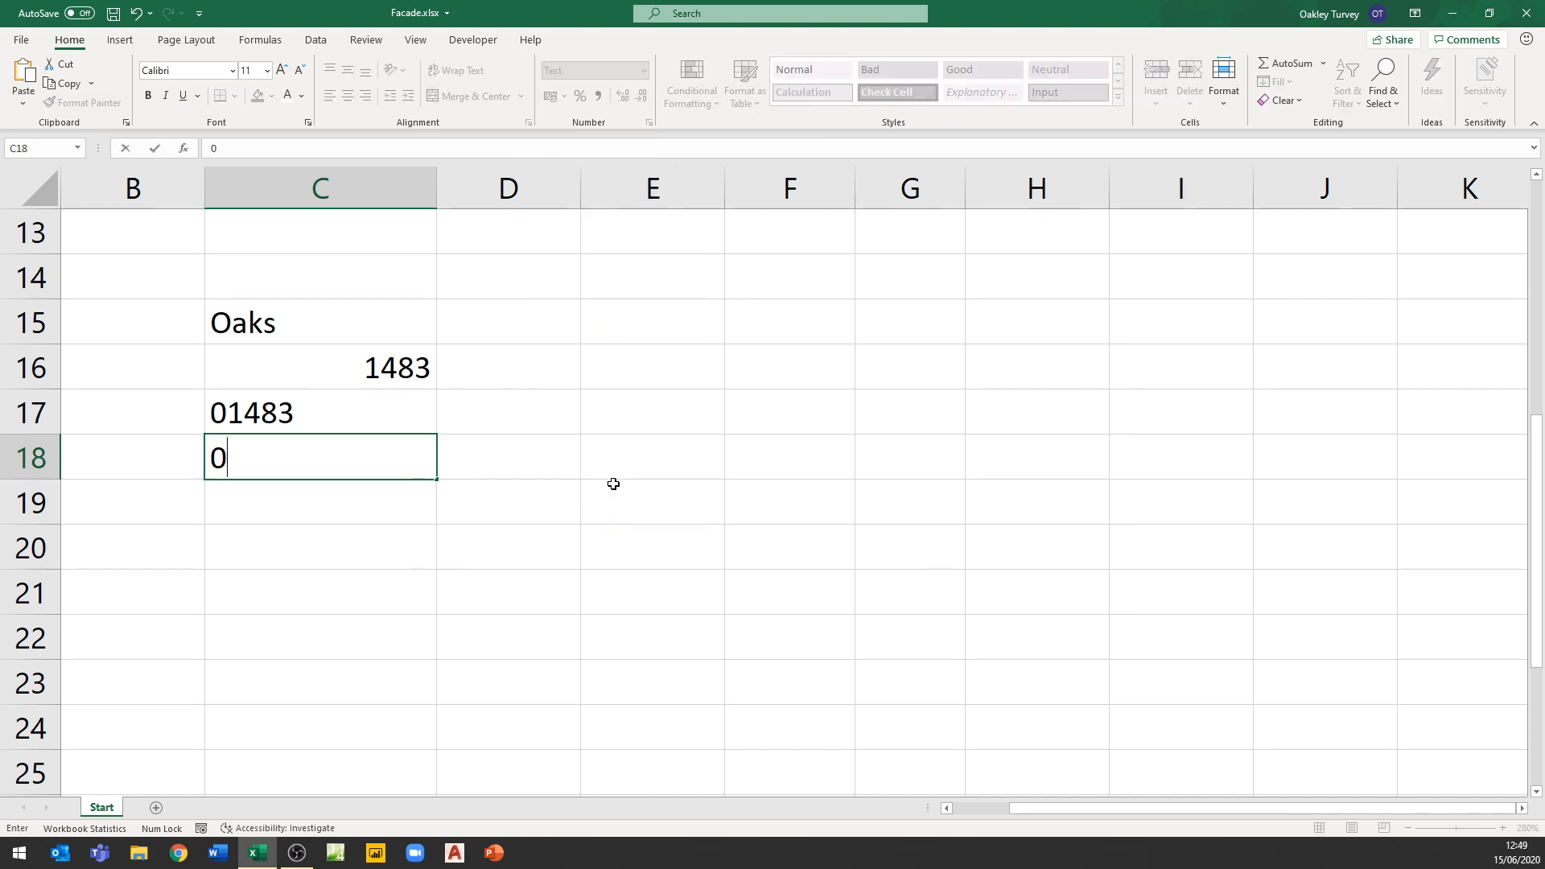
{"action": "type", "text": "1483"}
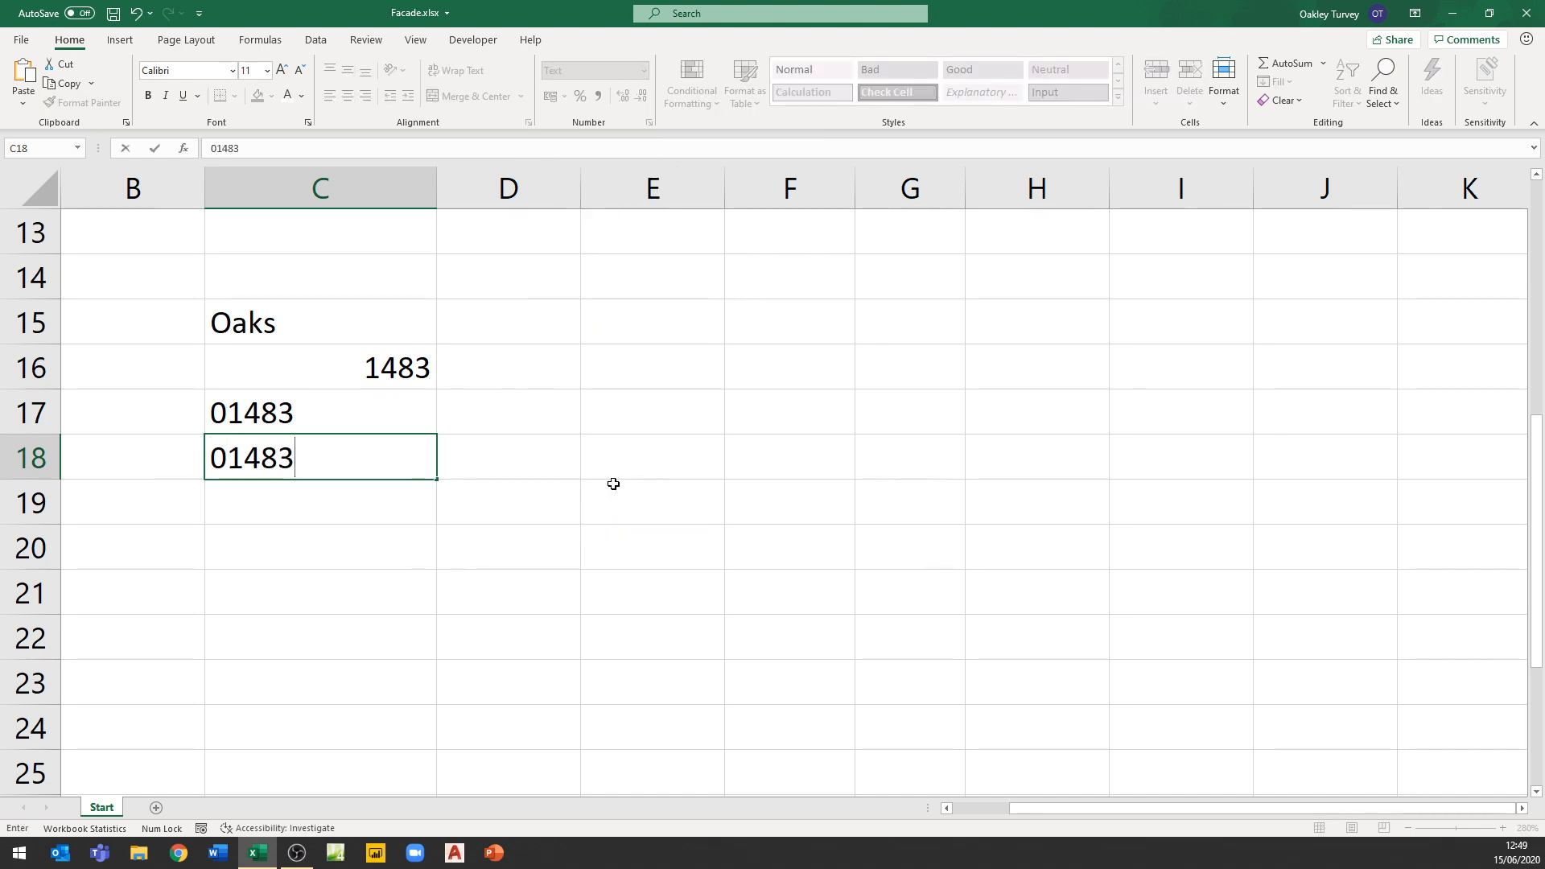
{"action": "key", "text": "Return"}
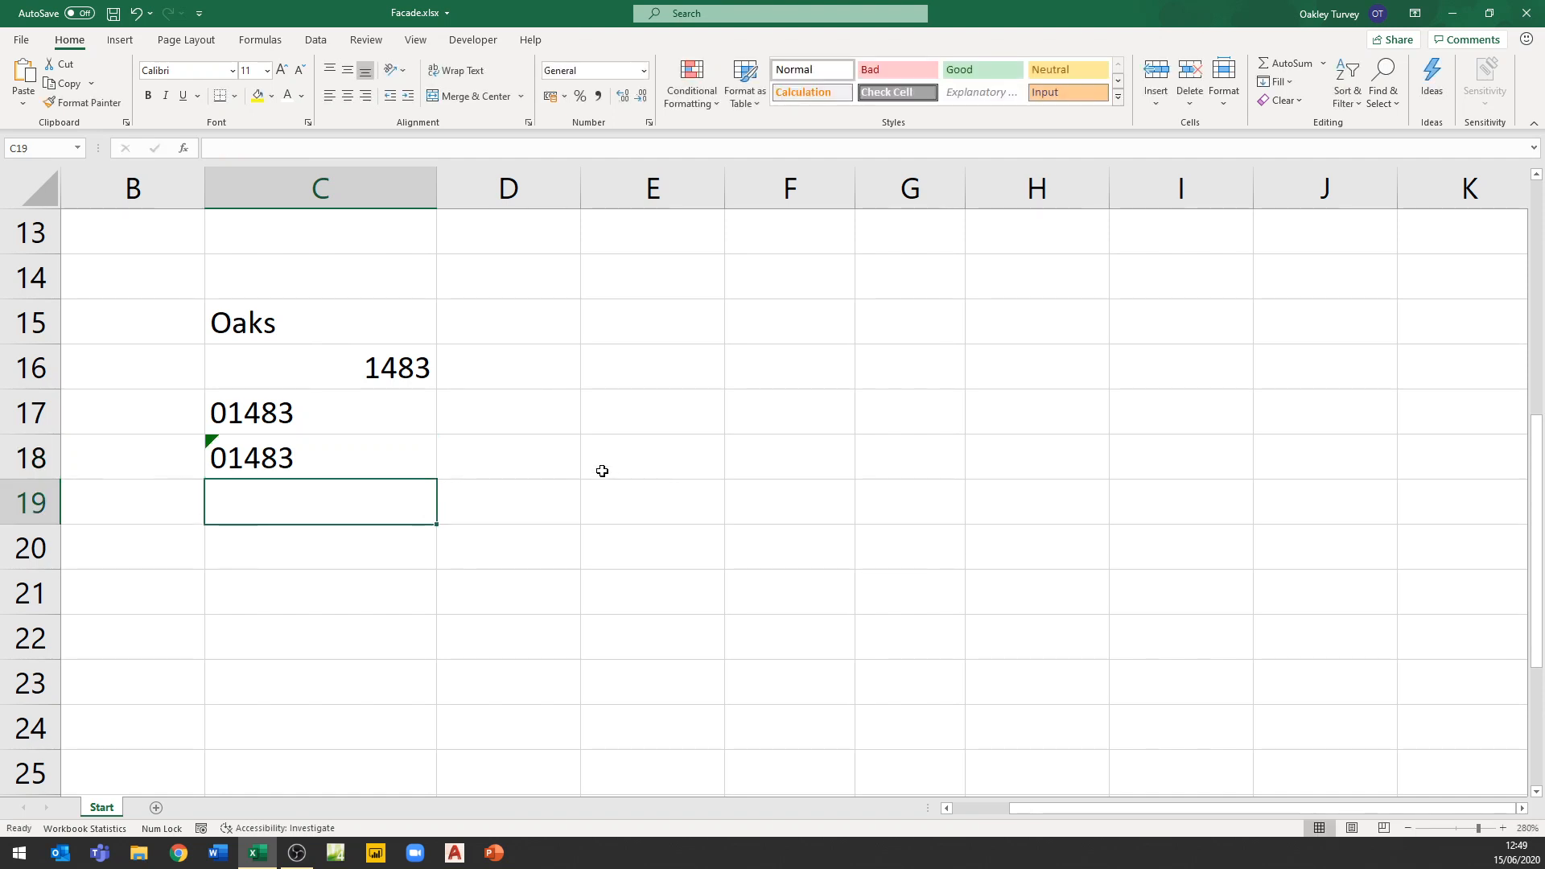
- Ignore the number-stored-as-text error on cell C18 and compare the stored contents of C17 and C18
{"action": "left_click", "coordinate": [219, 455]}
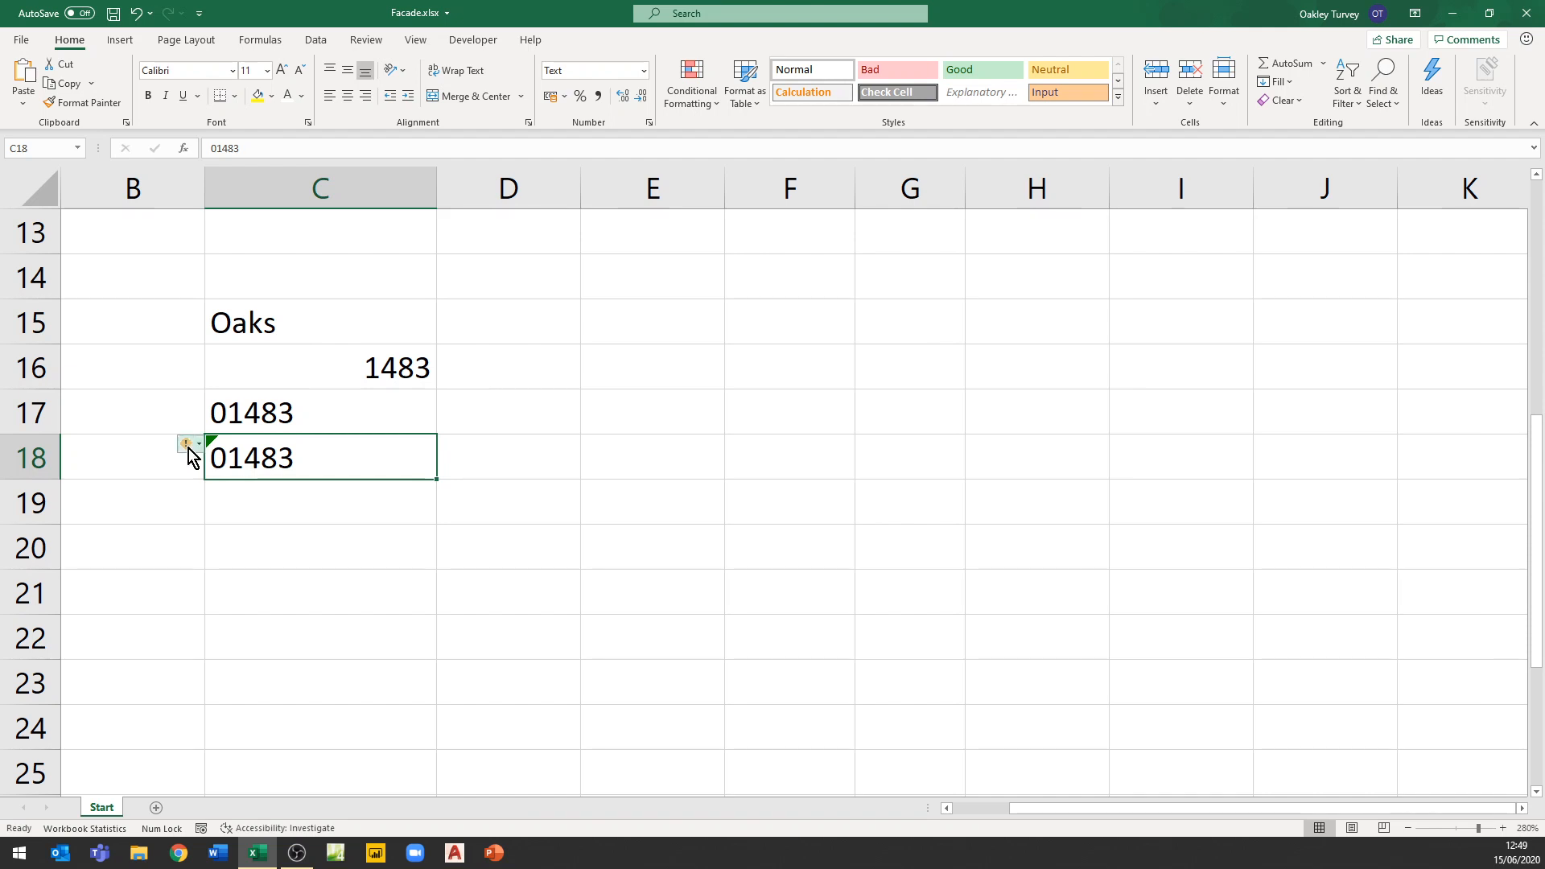
{"action": "left_click", "coordinate": [200, 447]}
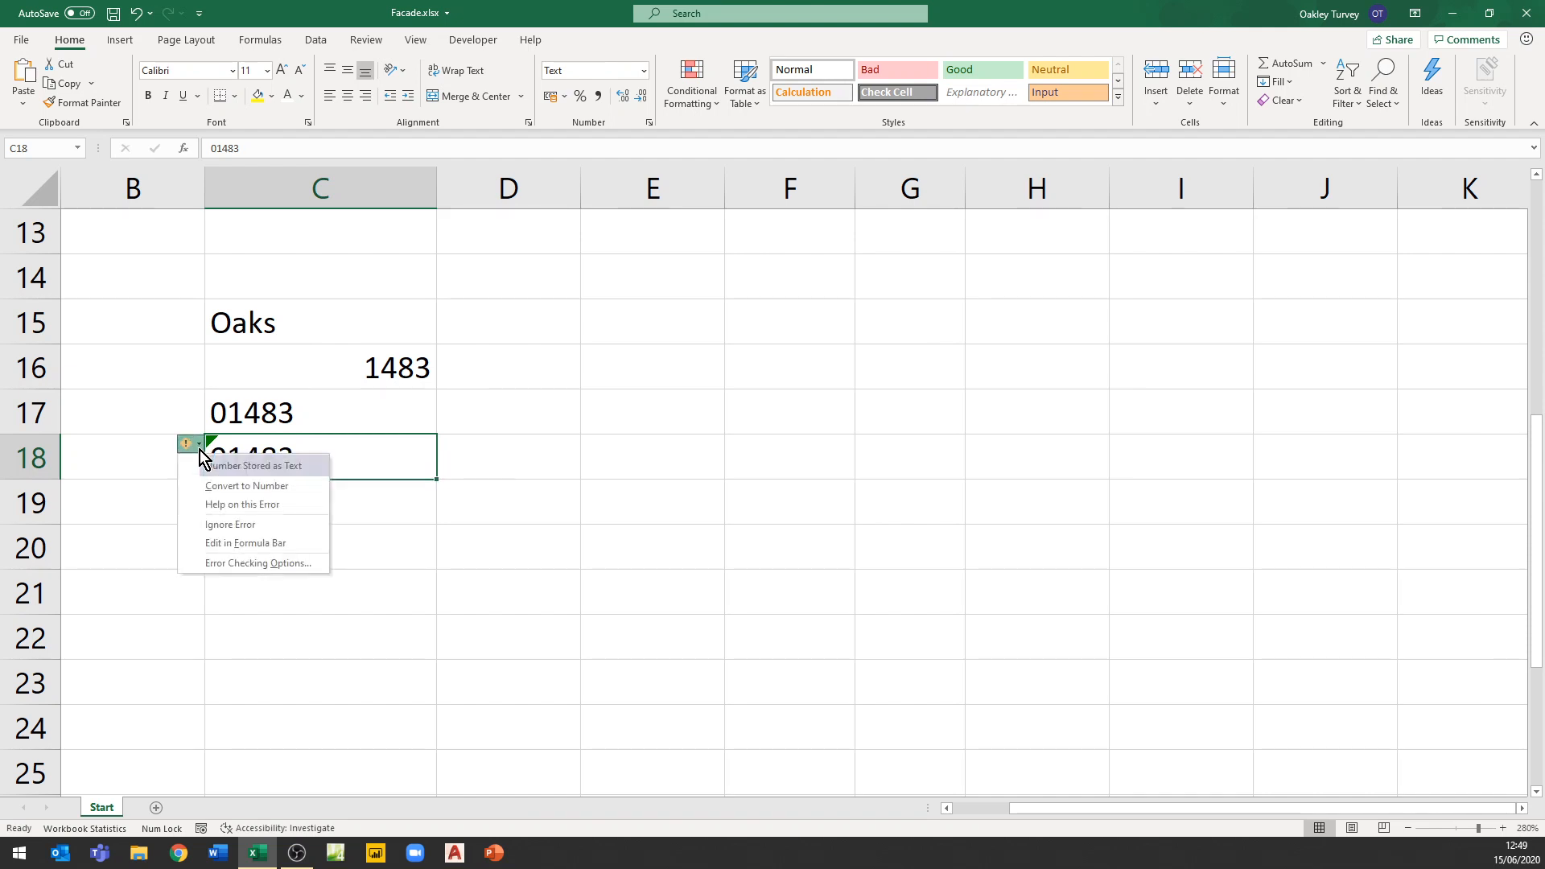
{"action": "left_click", "coordinate": [232, 526]}
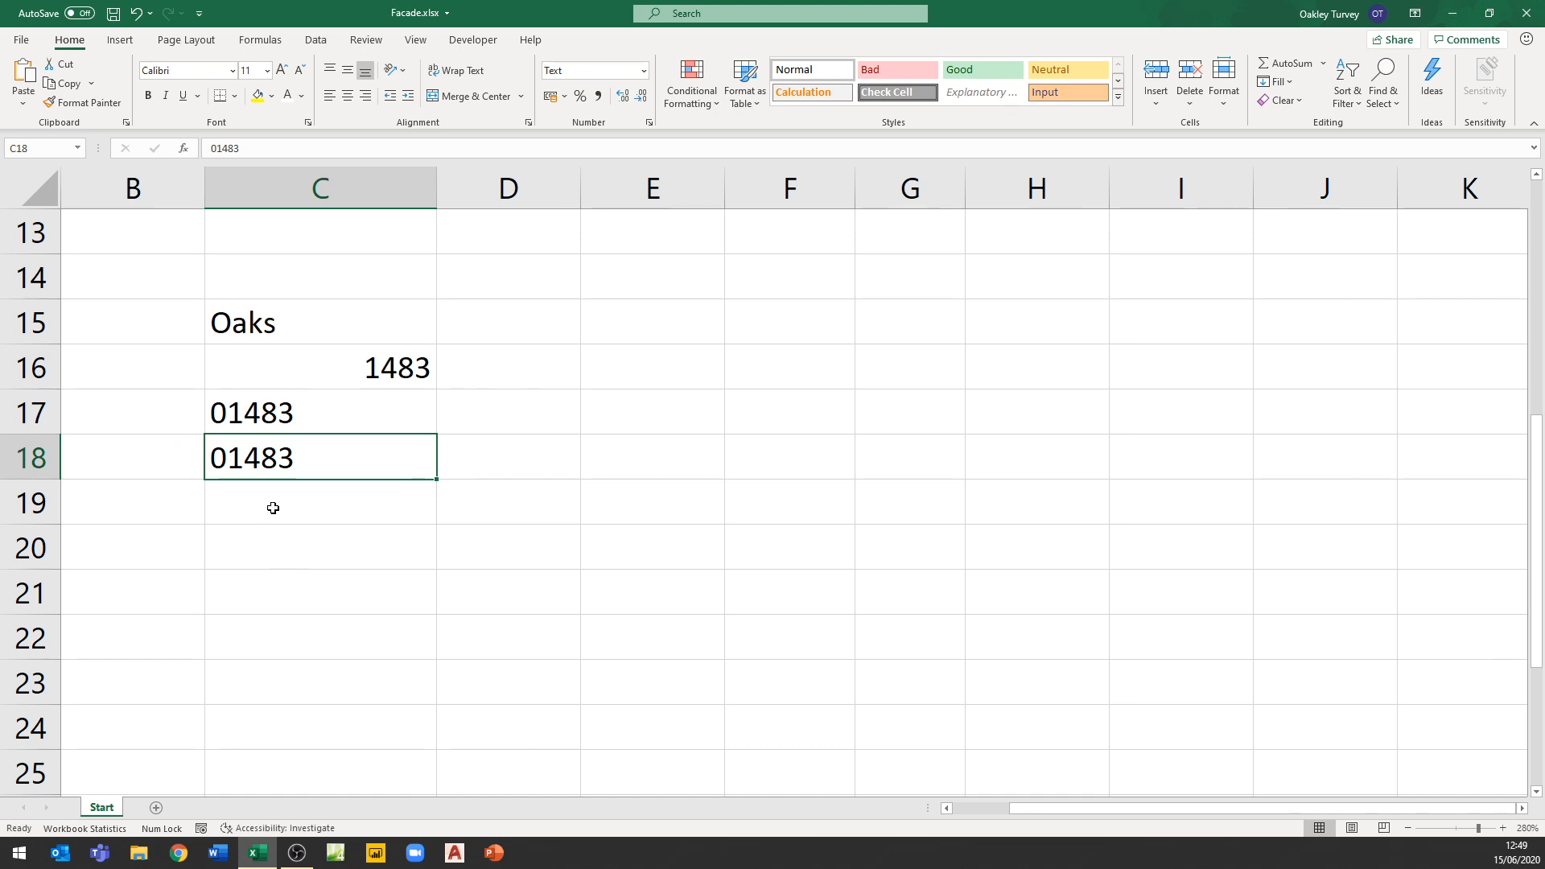
{"action": "left_click", "coordinate": [262, 412]}
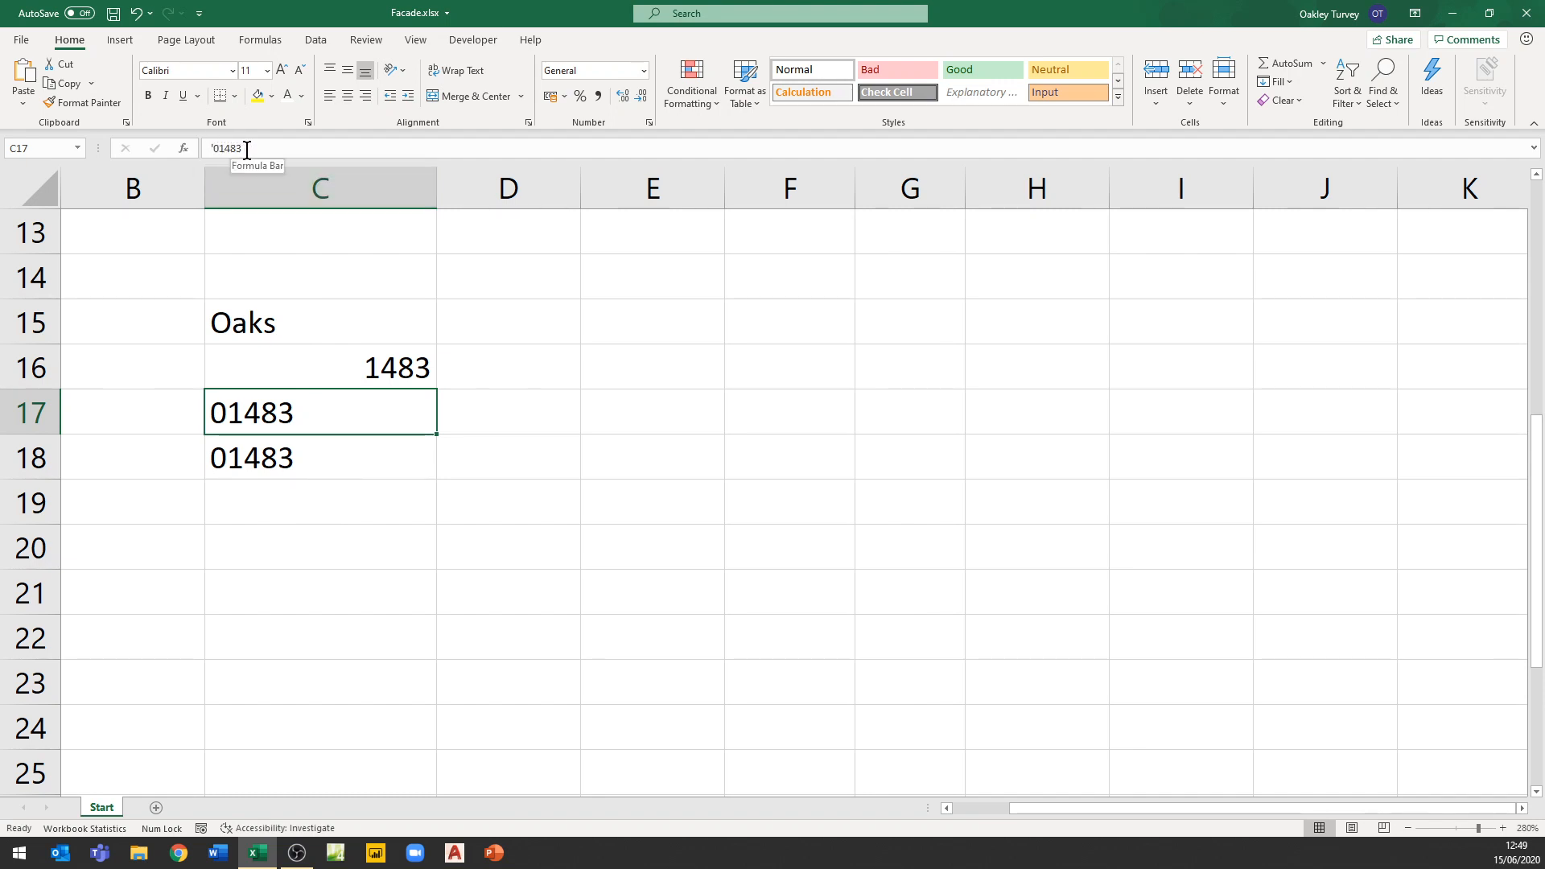
{"action": "left_click", "coordinate": [263, 459]}
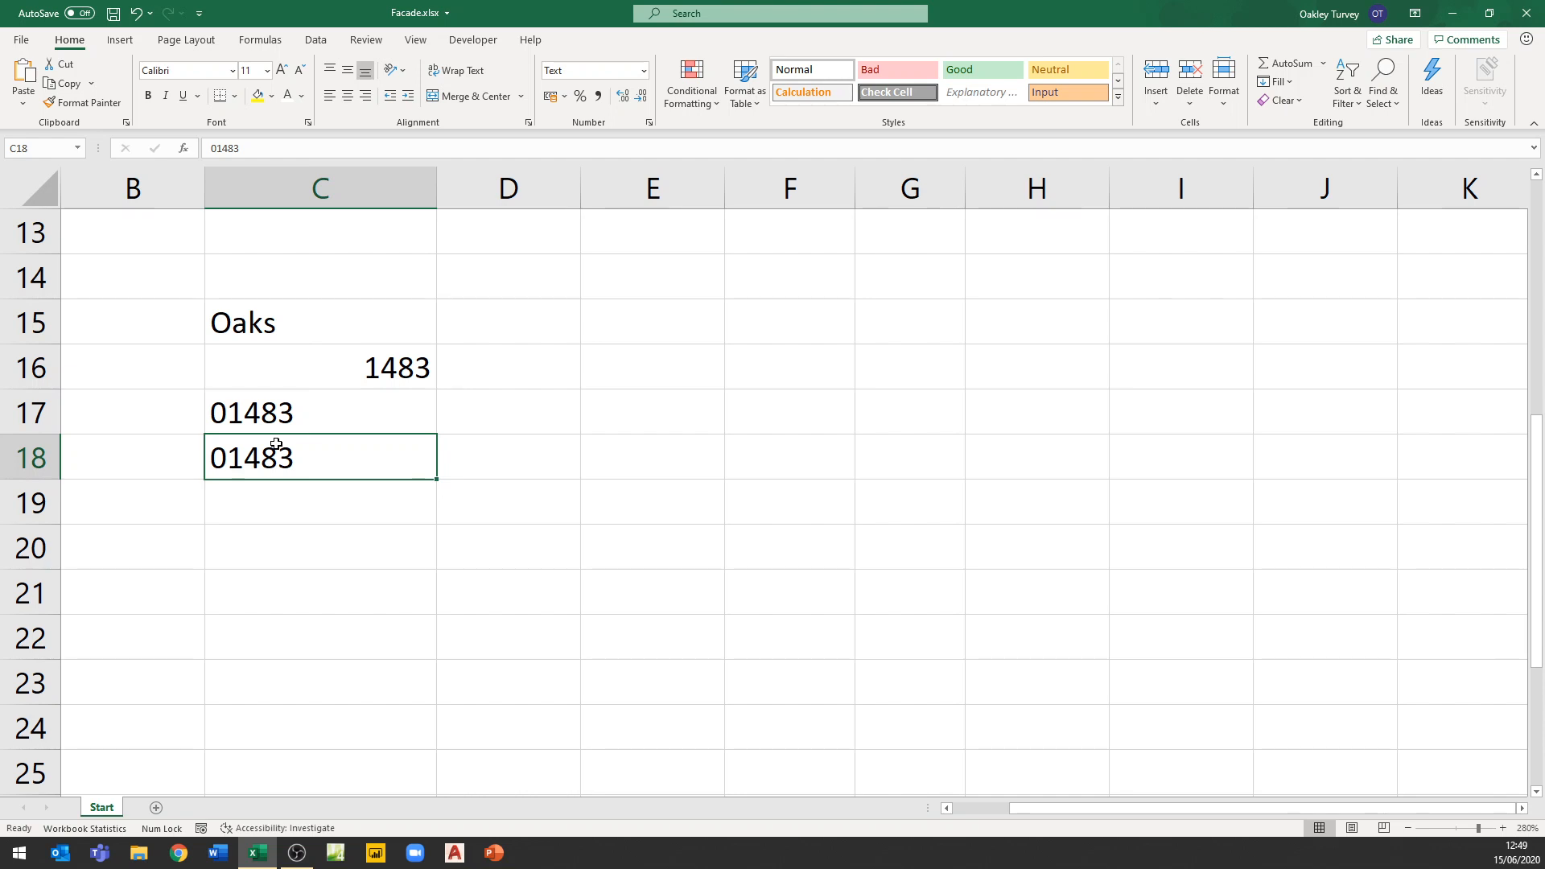
- Insert the current date, 15/06/2020, in cell C20 and compare it with the plain number in C16
{"action": "left_click", "coordinate": [304, 539]}
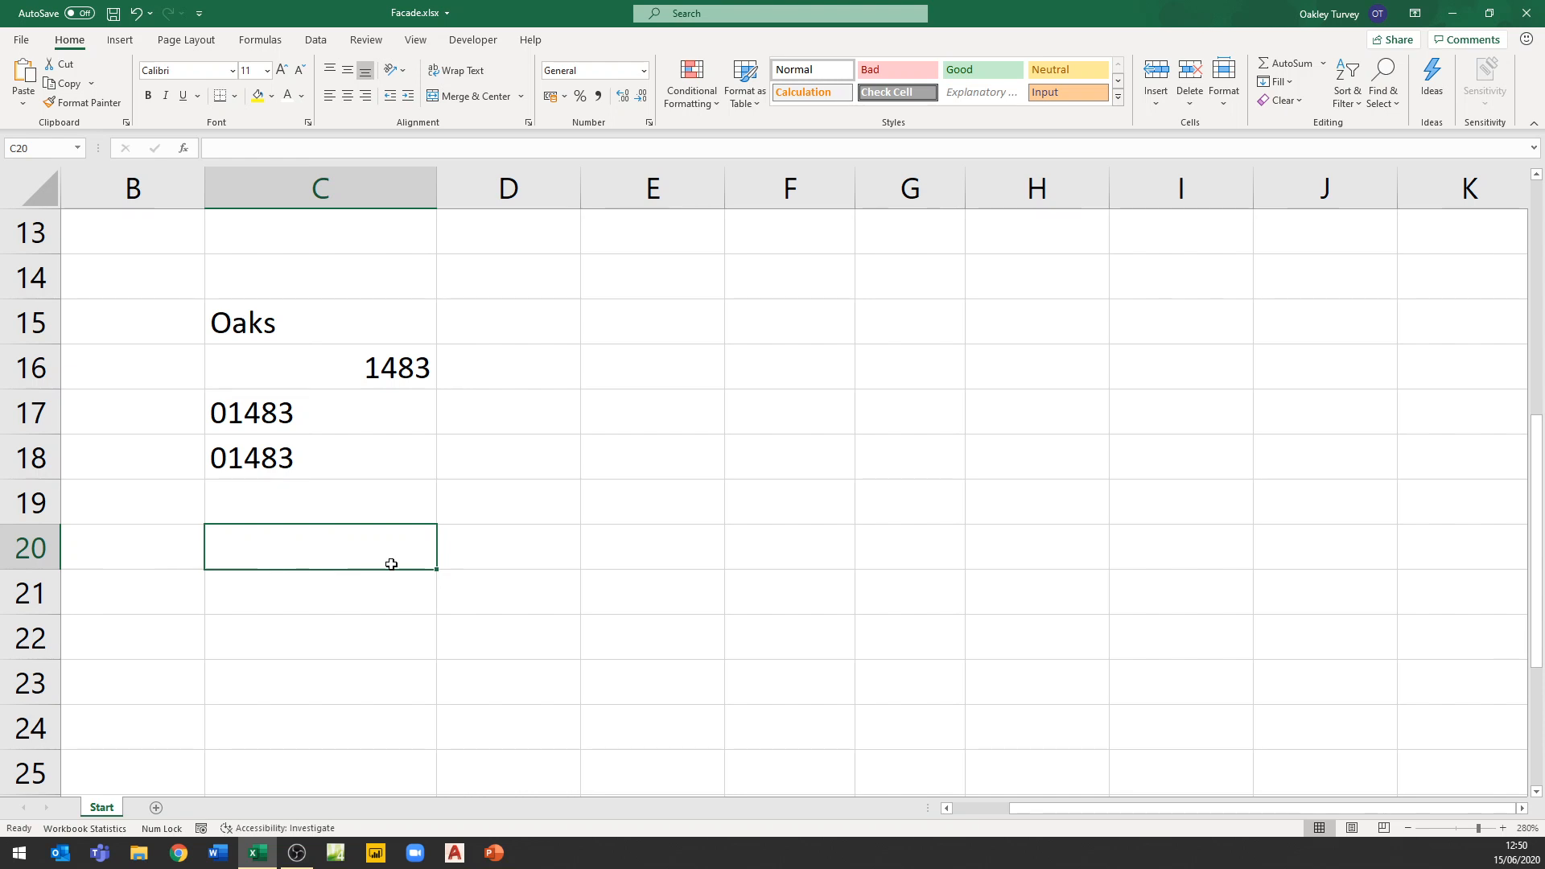
{"action": "key", "text": "ctrl+semicolon"}
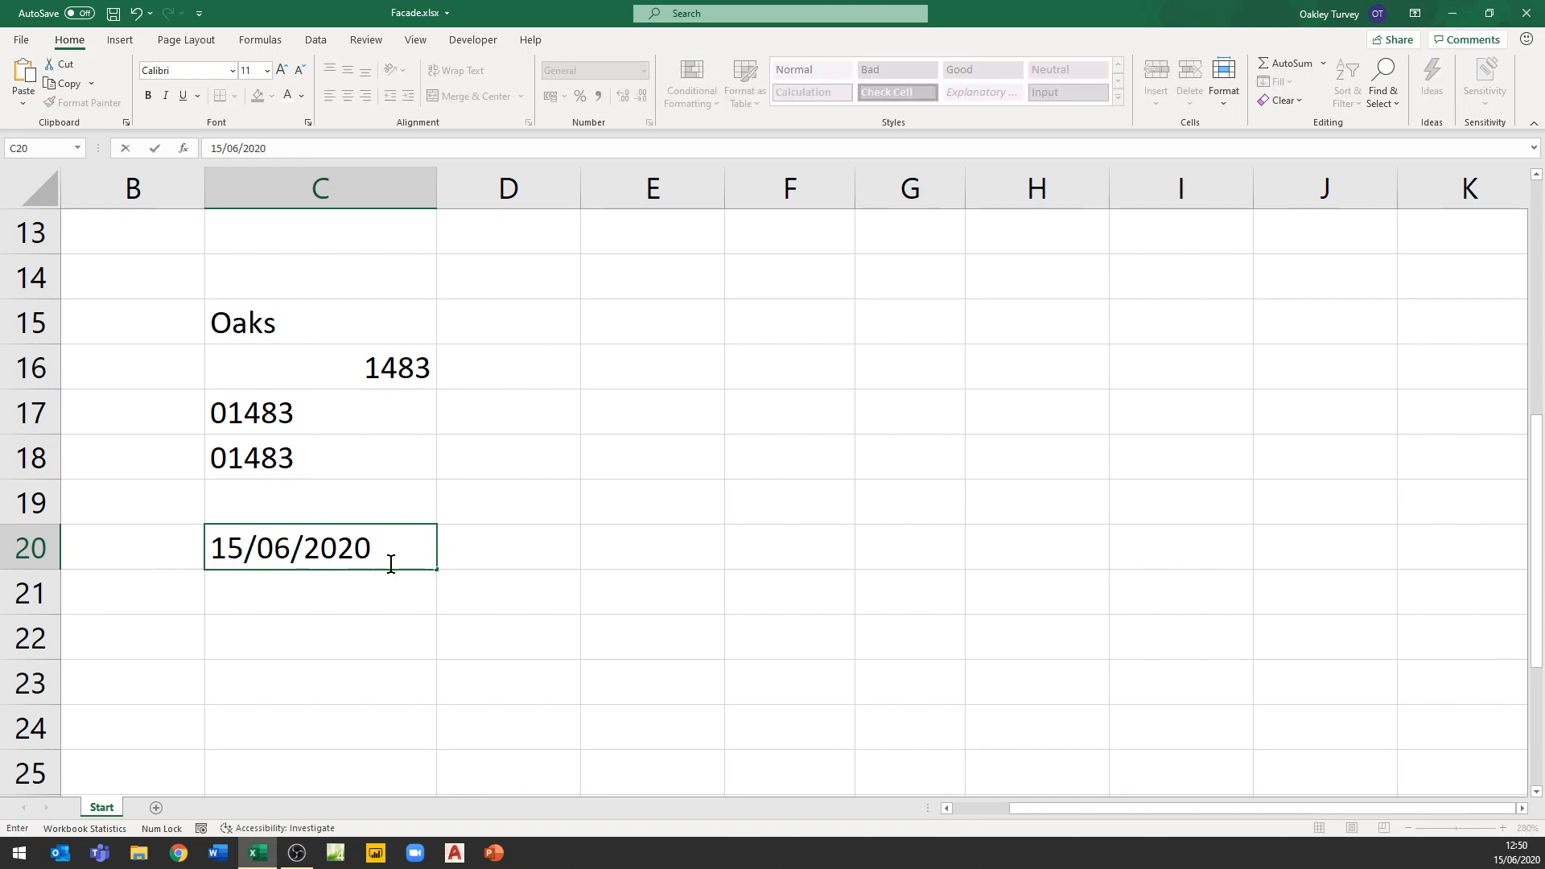
{"action": "key", "text": "Return"}
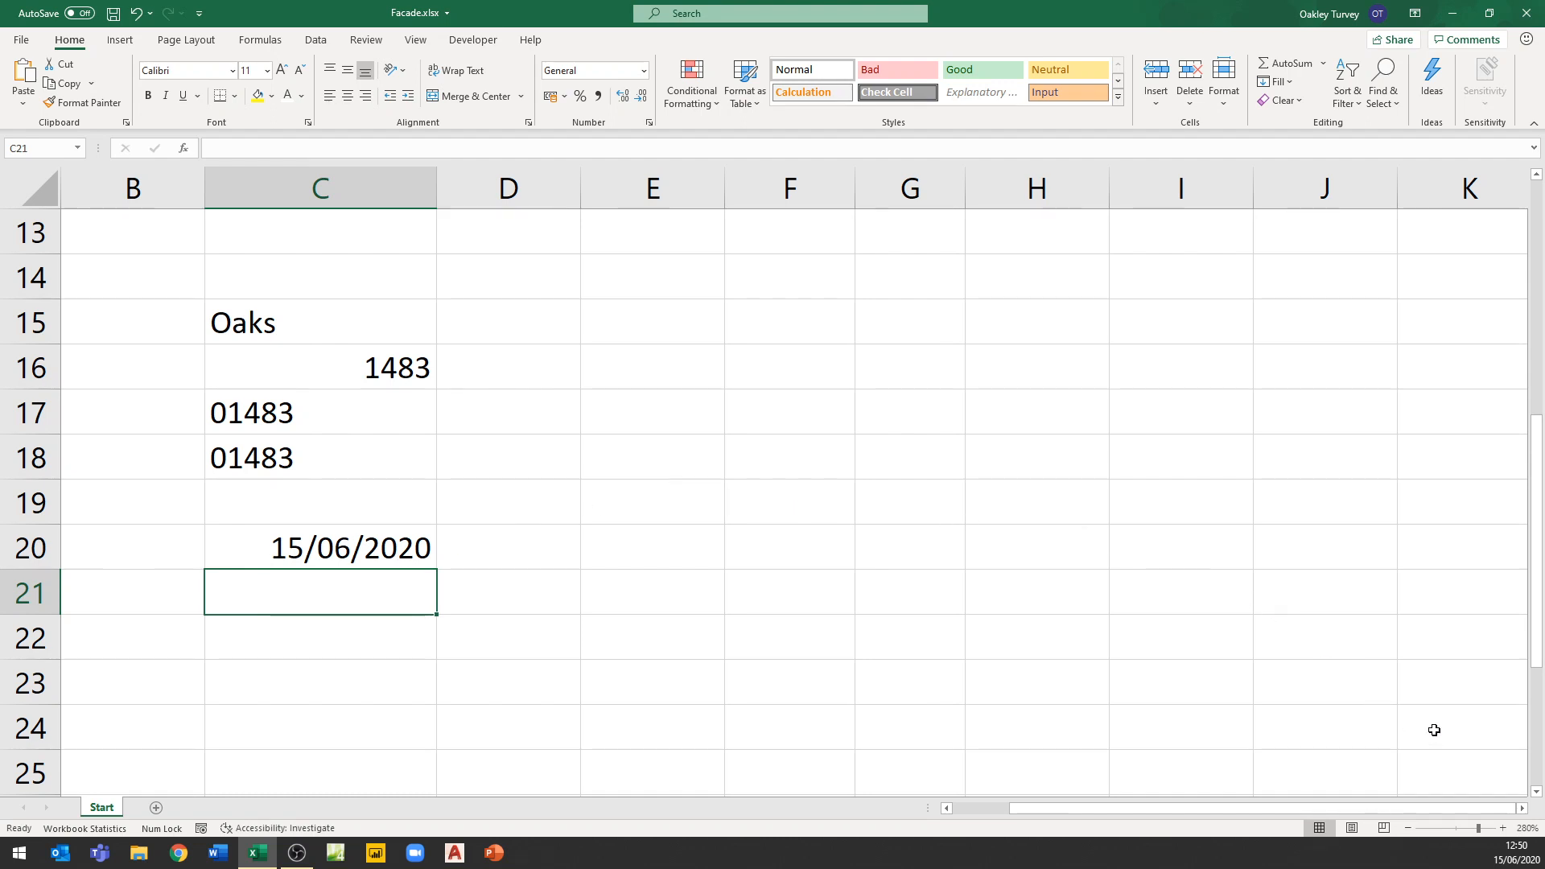
{"action": "mouse_move", "coordinate": [1516, 859]}
{"action": "left_click", "coordinate": [415, 366]}
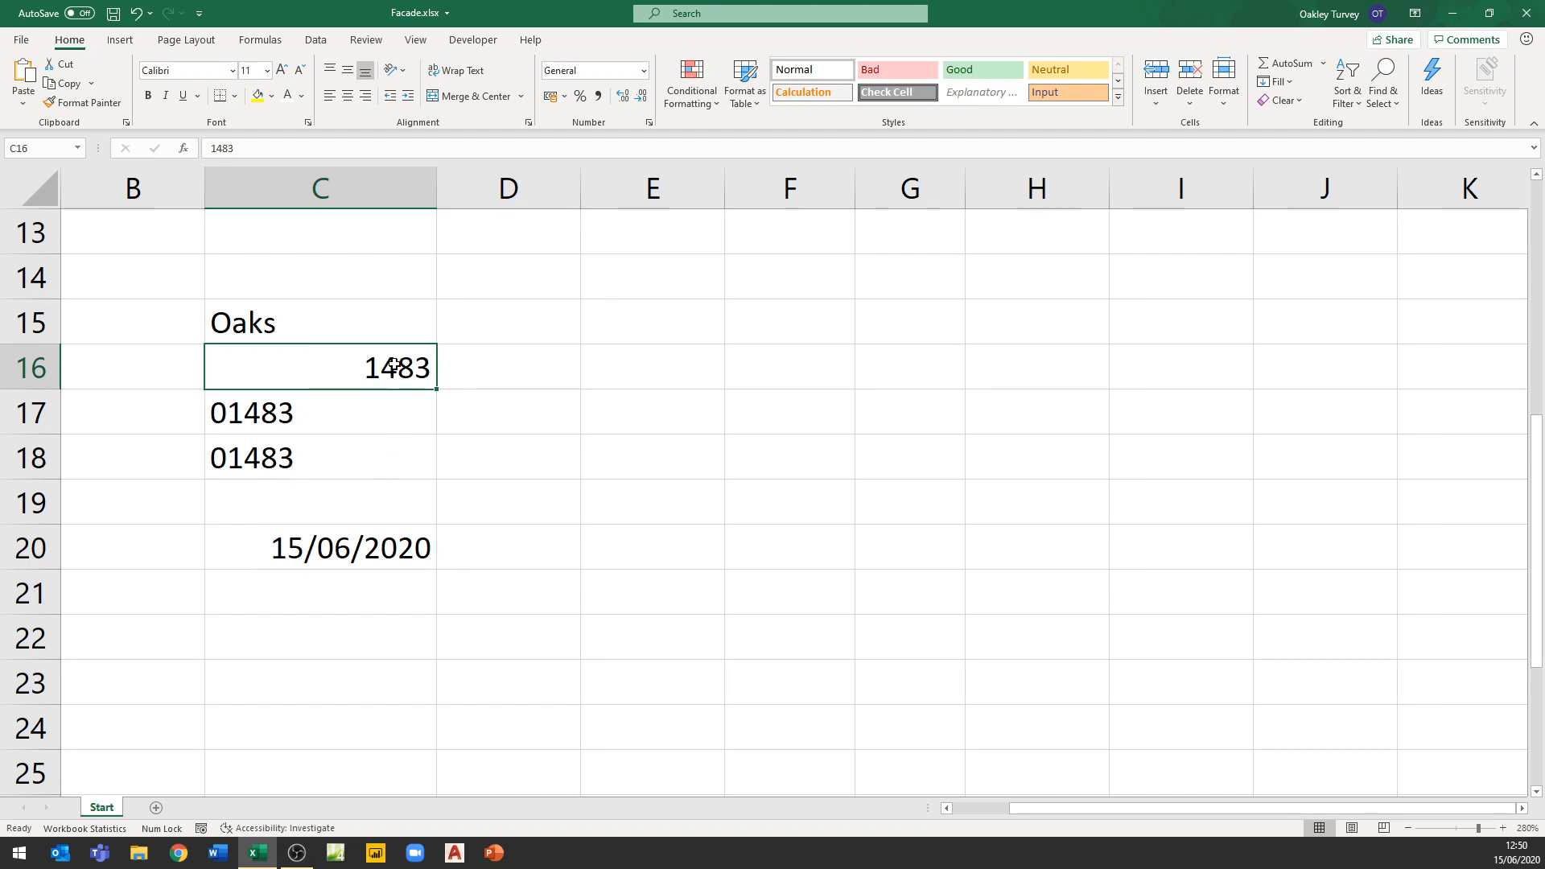
- Clear only the formats from the date cell C20, keeping its contents
{"action": "left_click", "coordinate": [372, 539]}
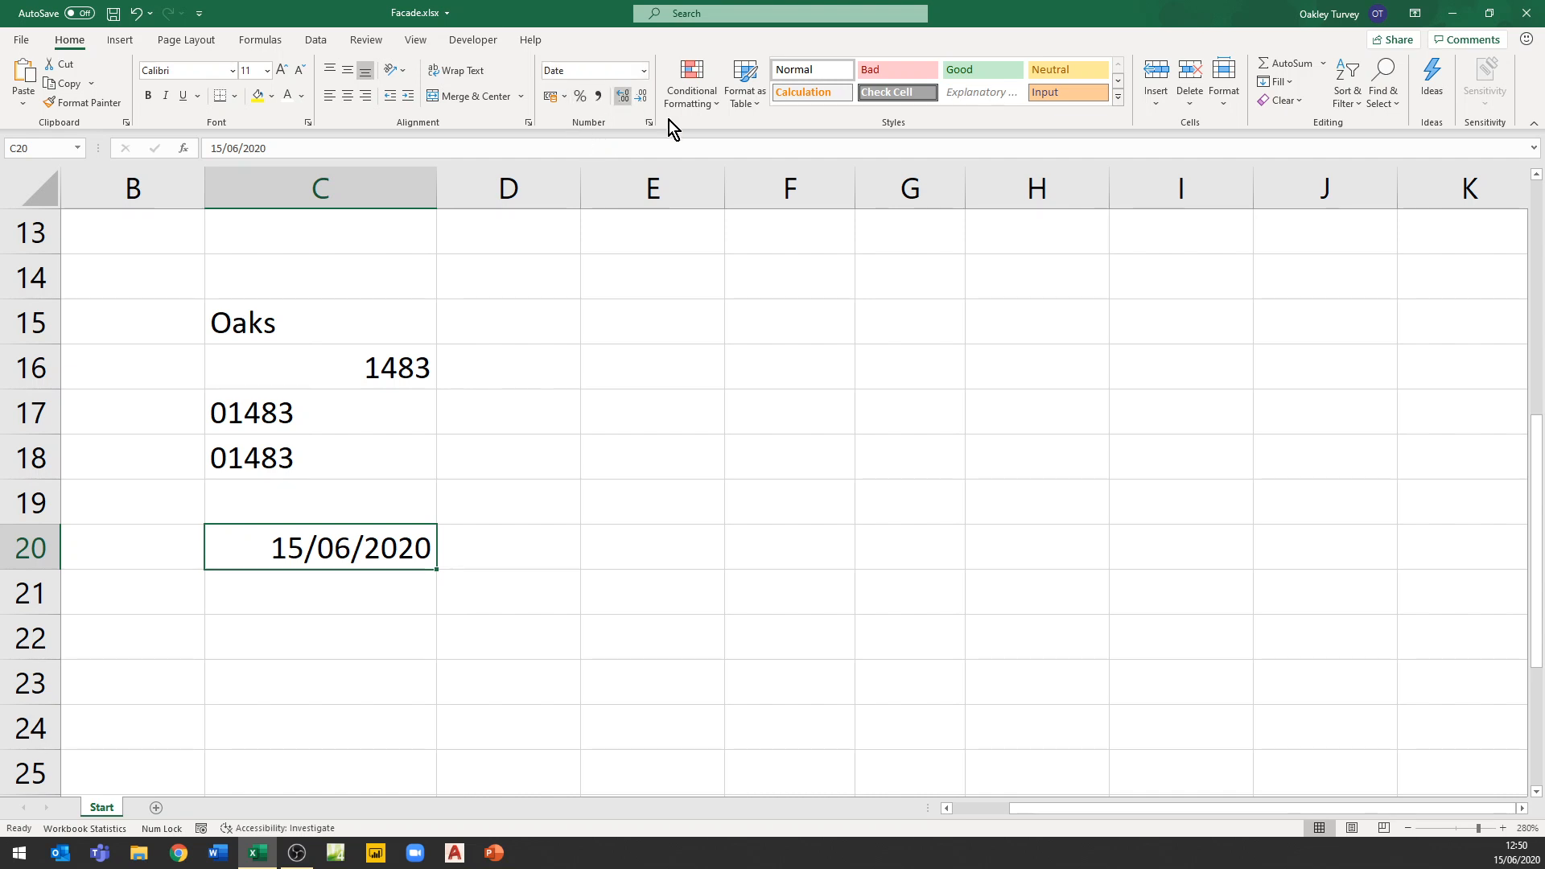
{"action": "left_click", "coordinate": [1282, 100]}
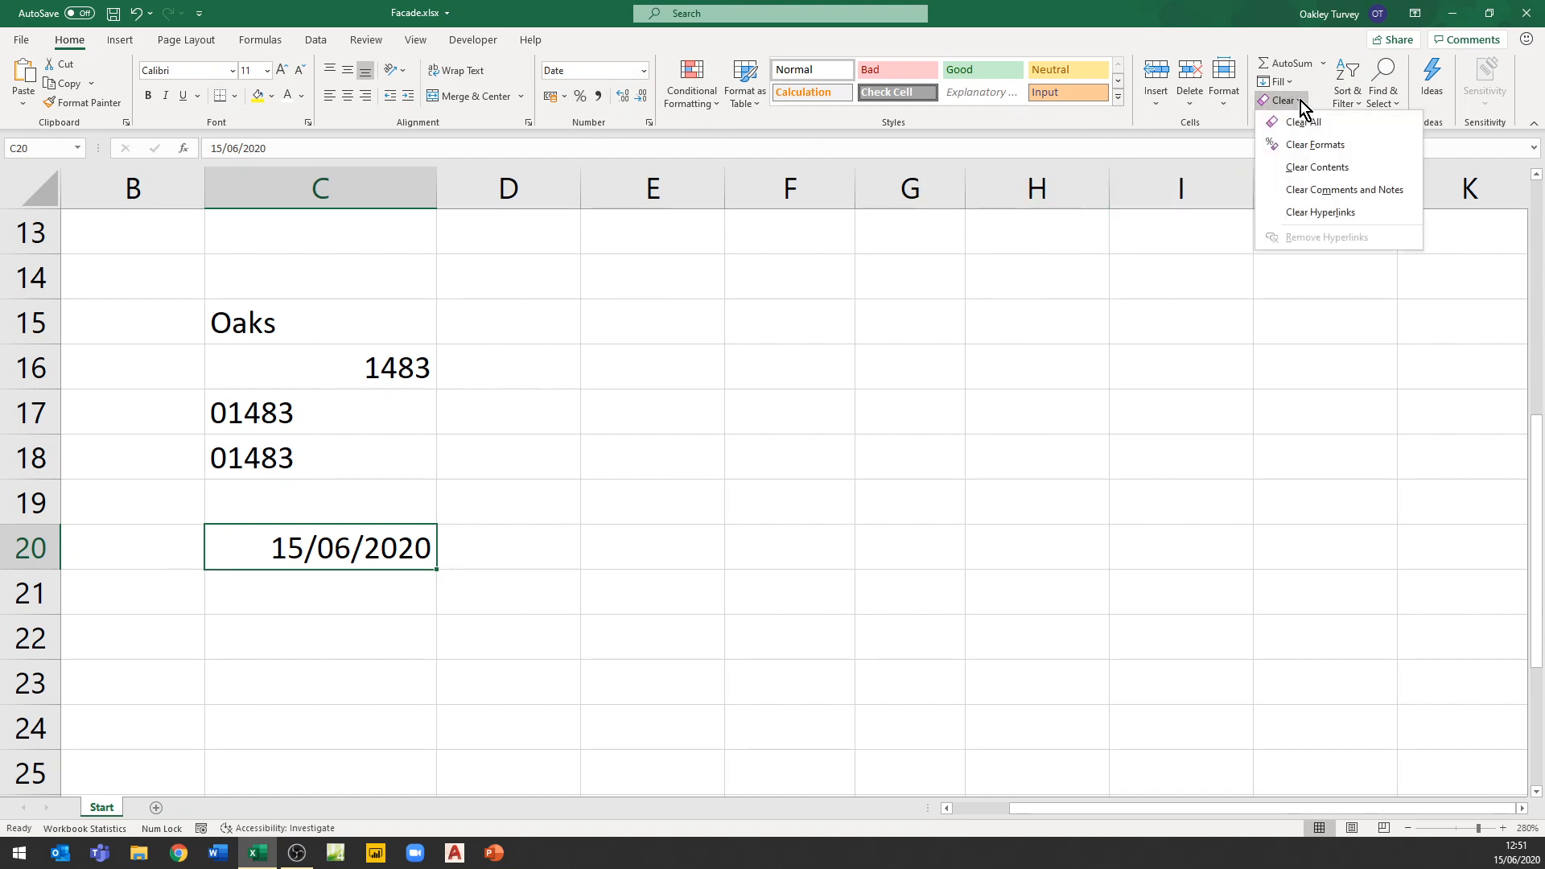
{"action": "left_click", "coordinate": [1301, 154]}
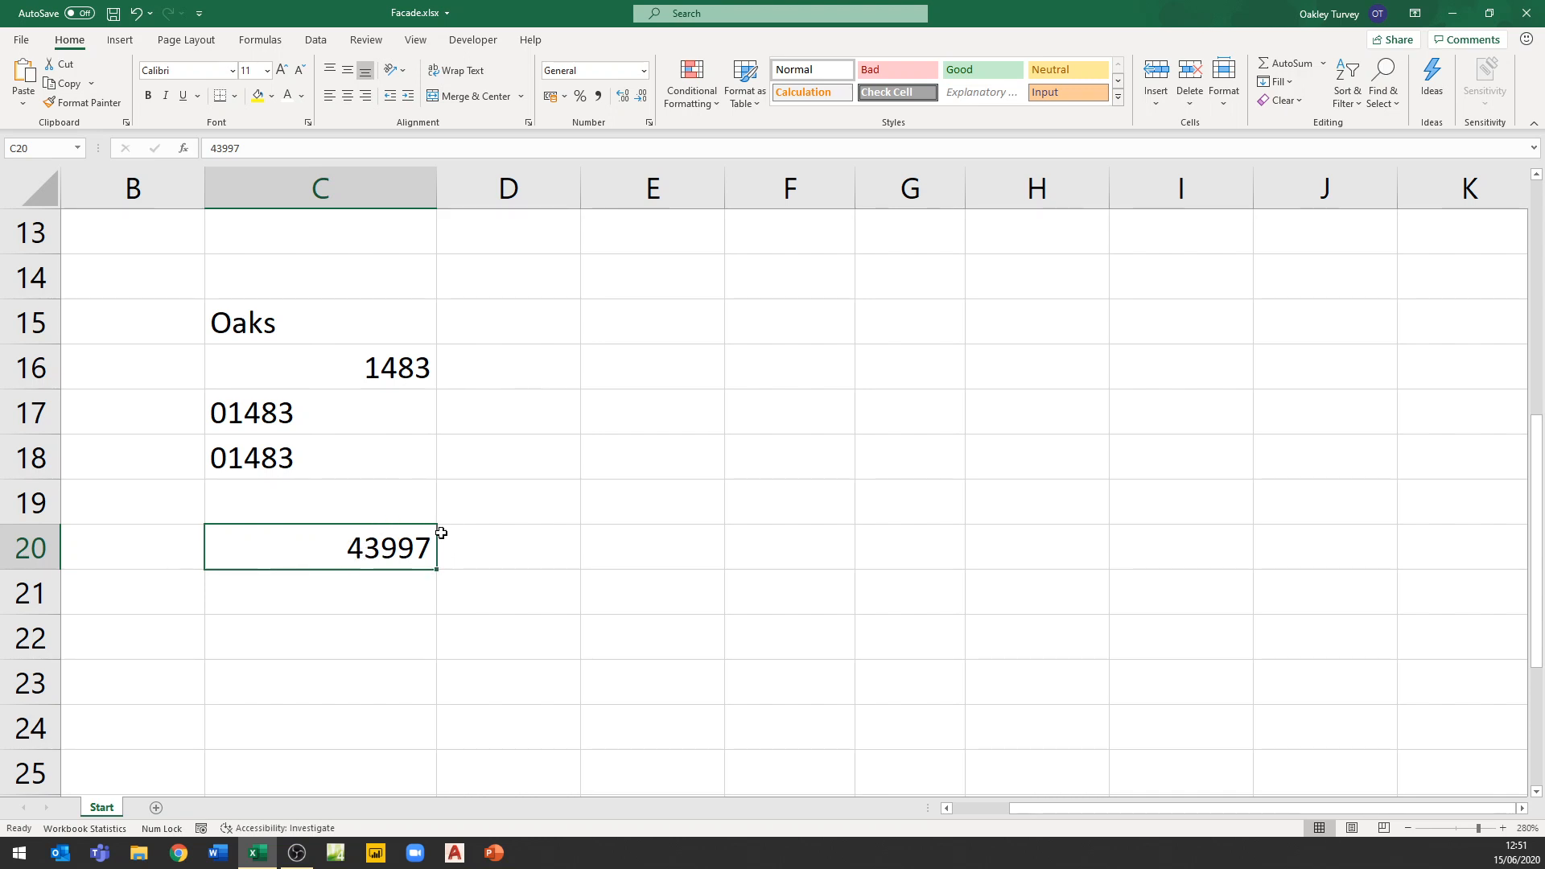
- Enter 1 in cell C21 and format the cell as Short Date
{"action": "left_click", "coordinate": [401, 600]}
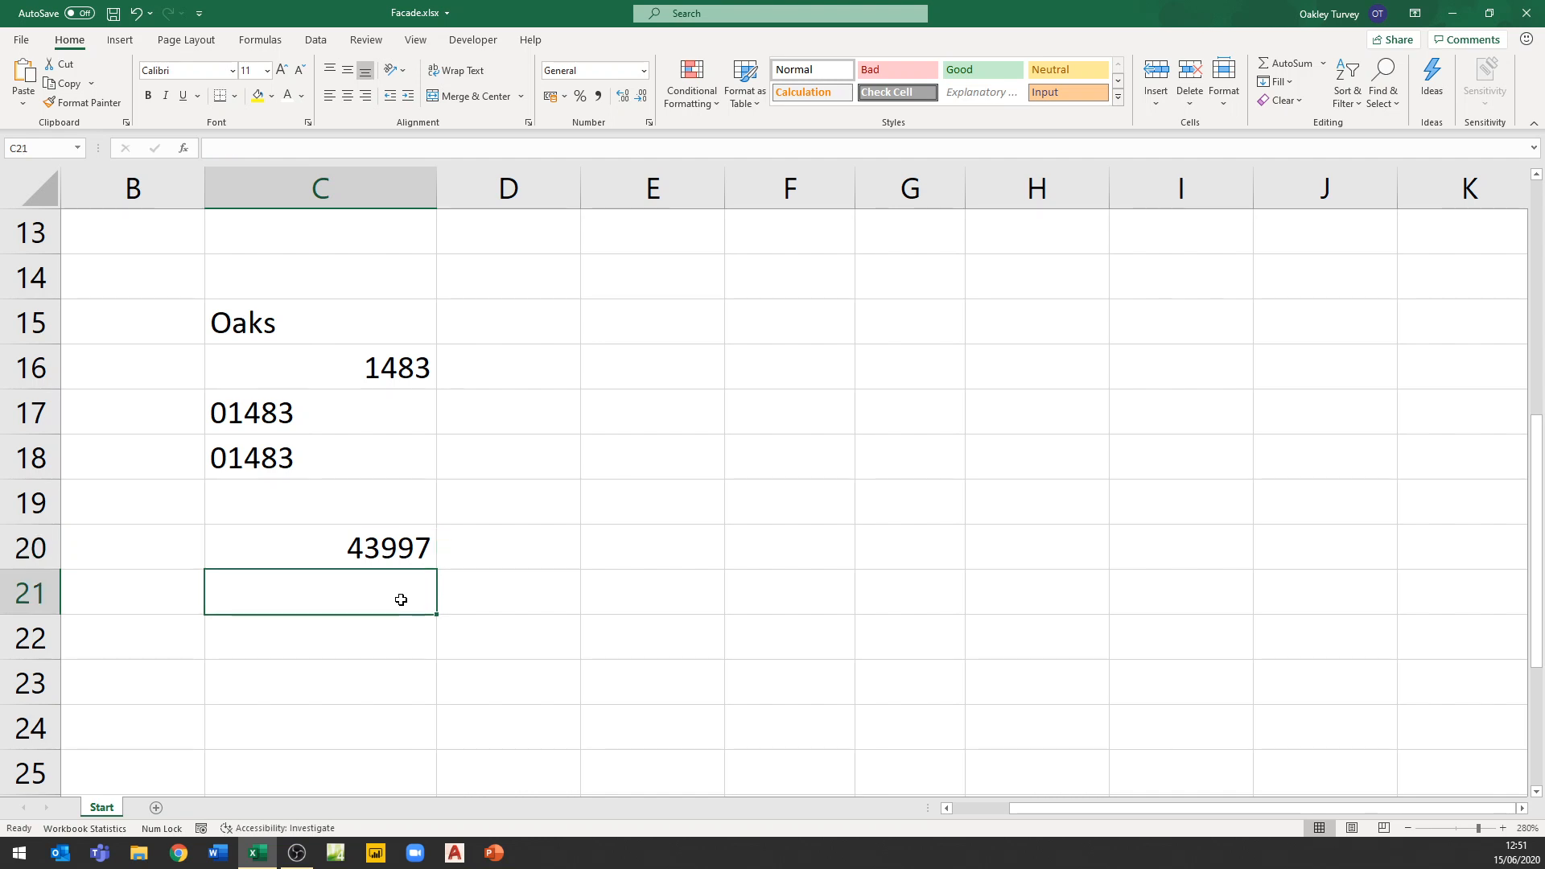
{"action": "type", "text": "1"}
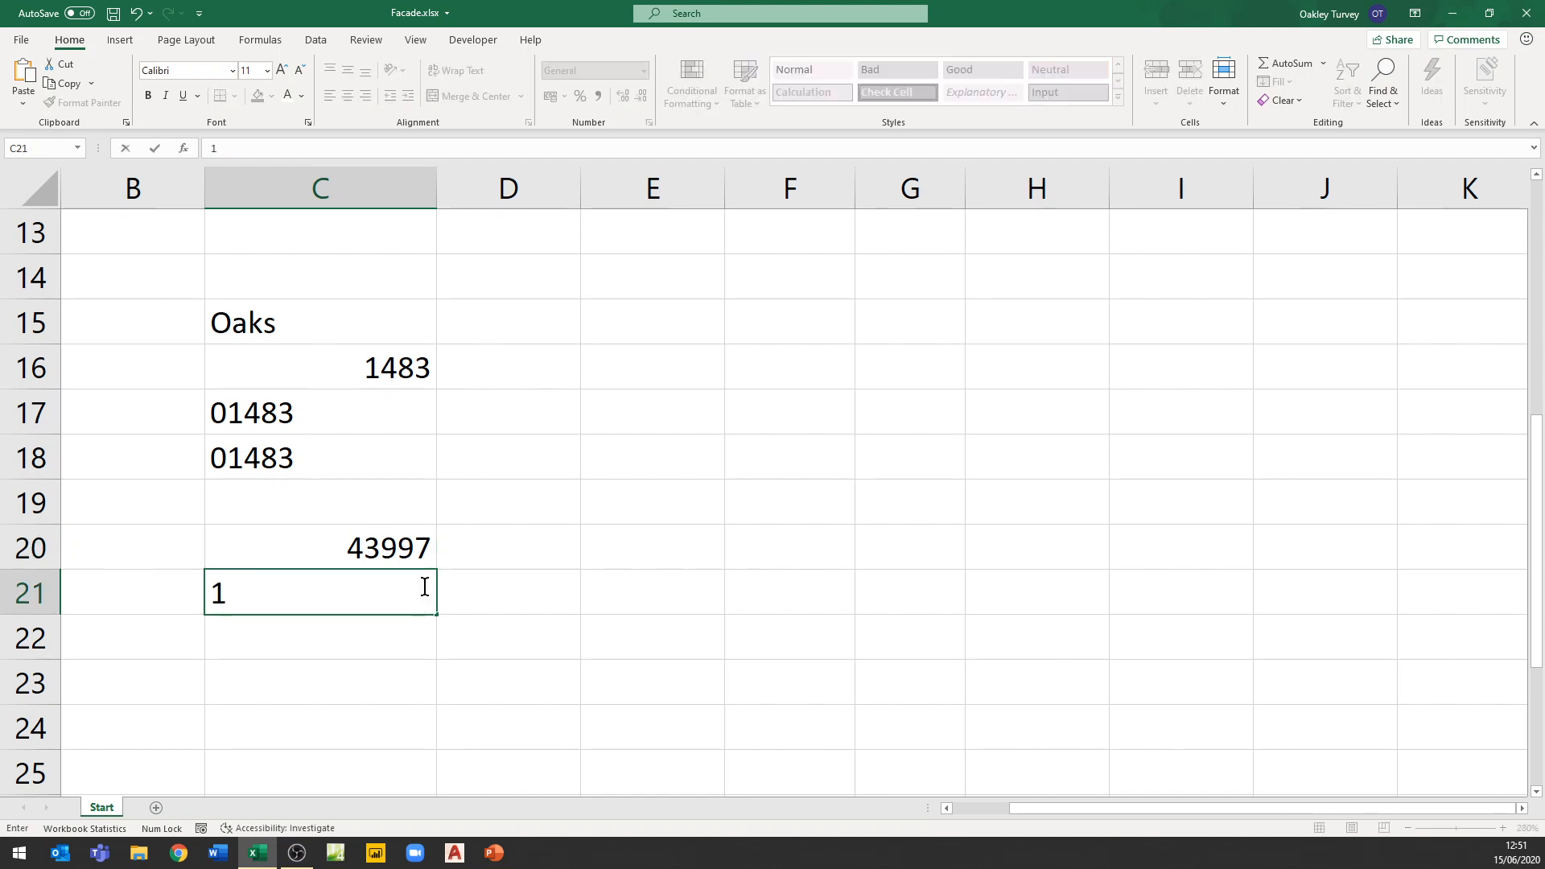
{"action": "key", "text": "Return"}
{"action": "left_click", "coordinate": [397, 598]}
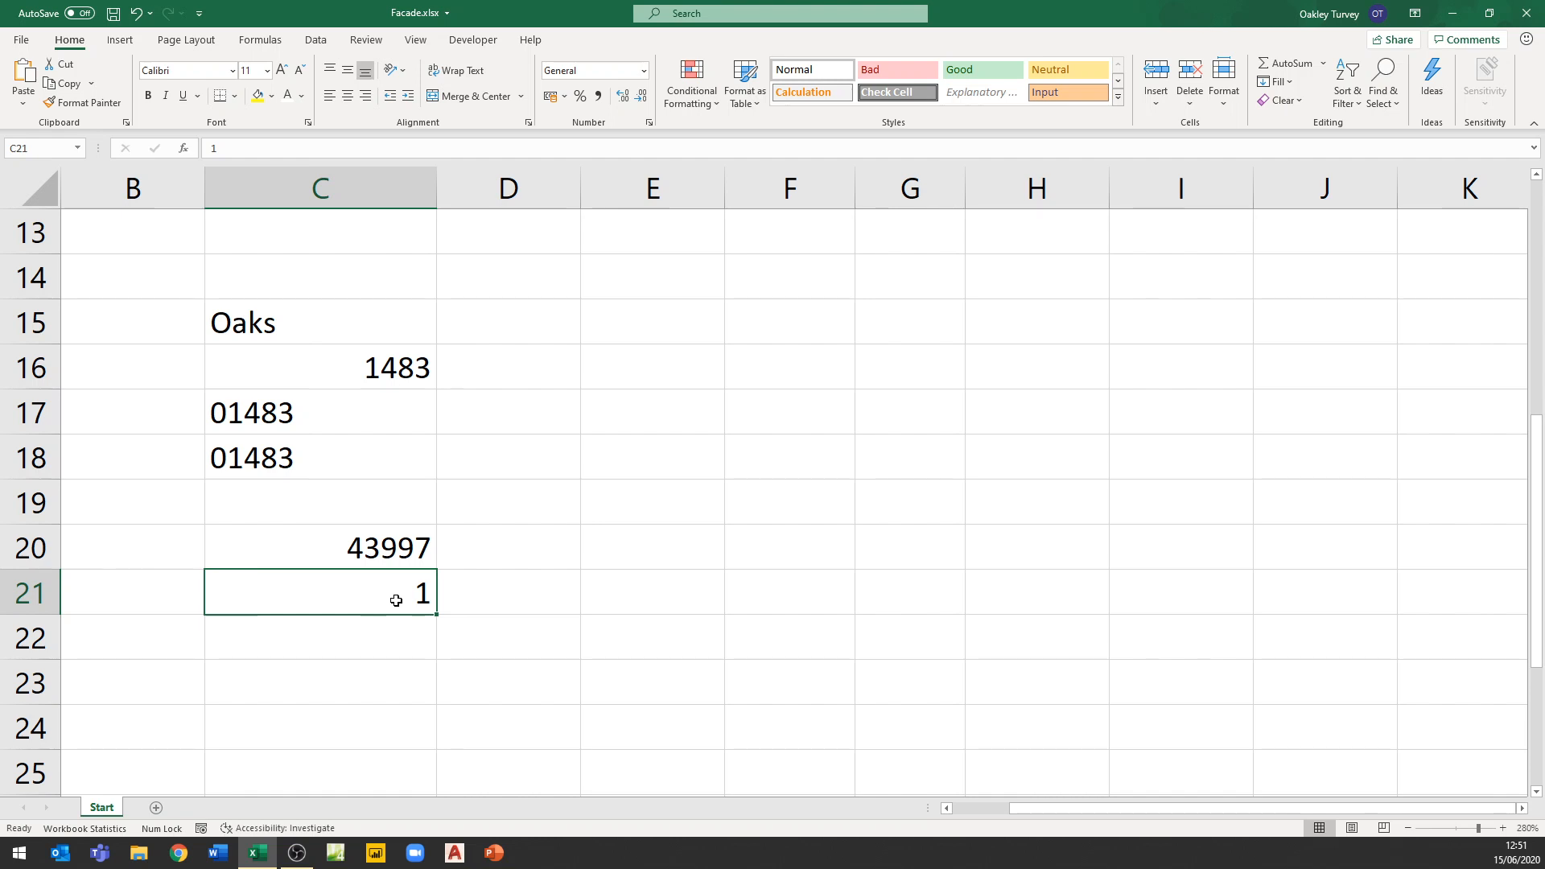
{"action": "left_click", "coordinate": [644, 72]}
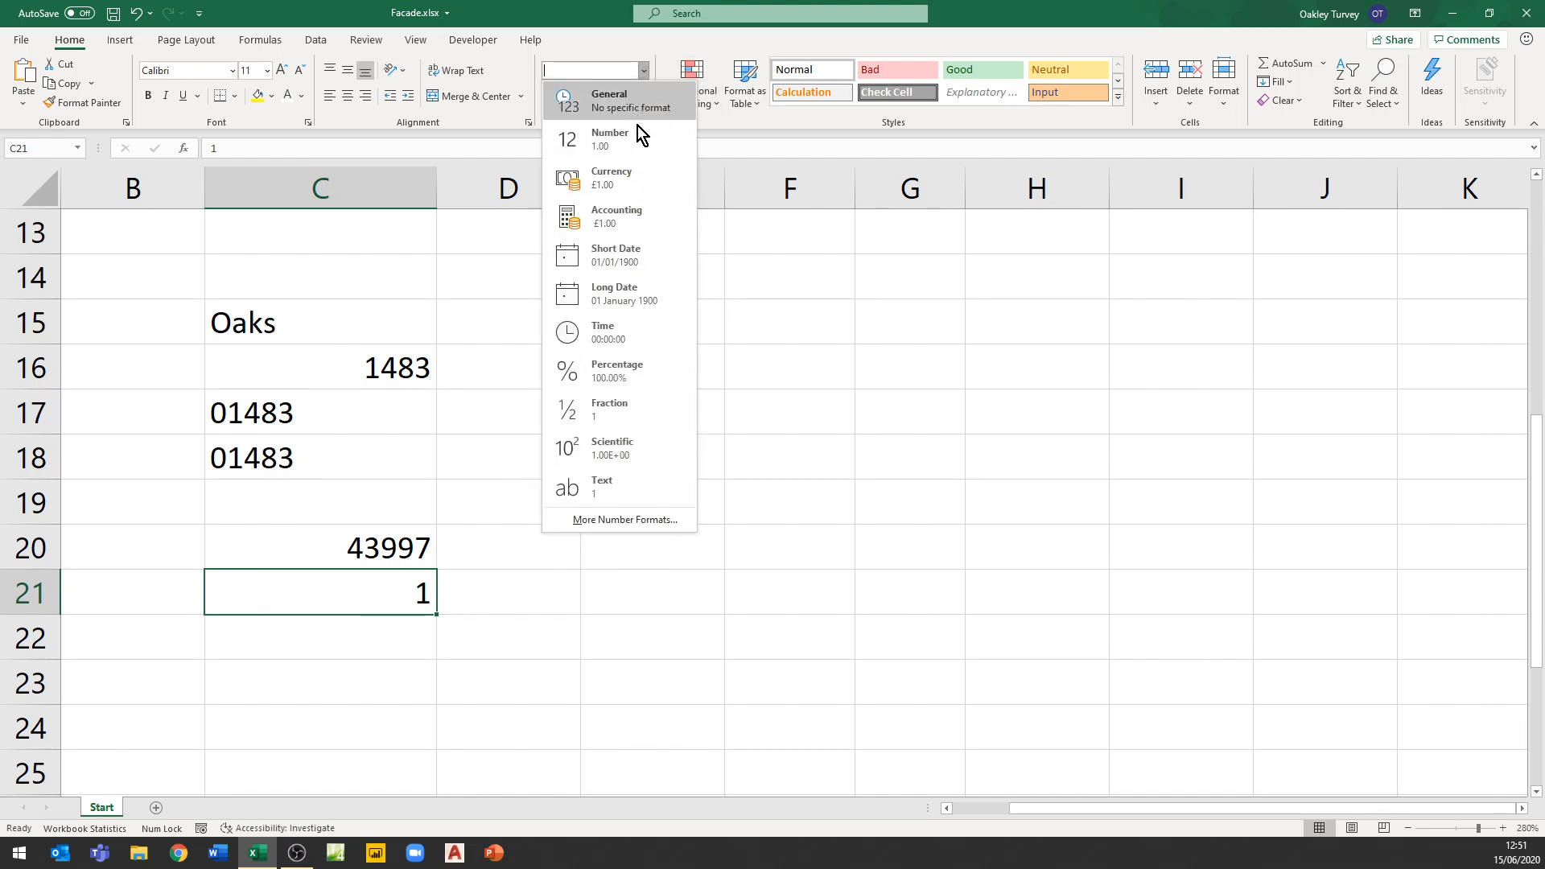
{"action": "left_click", "coordinate": [625, 254]}
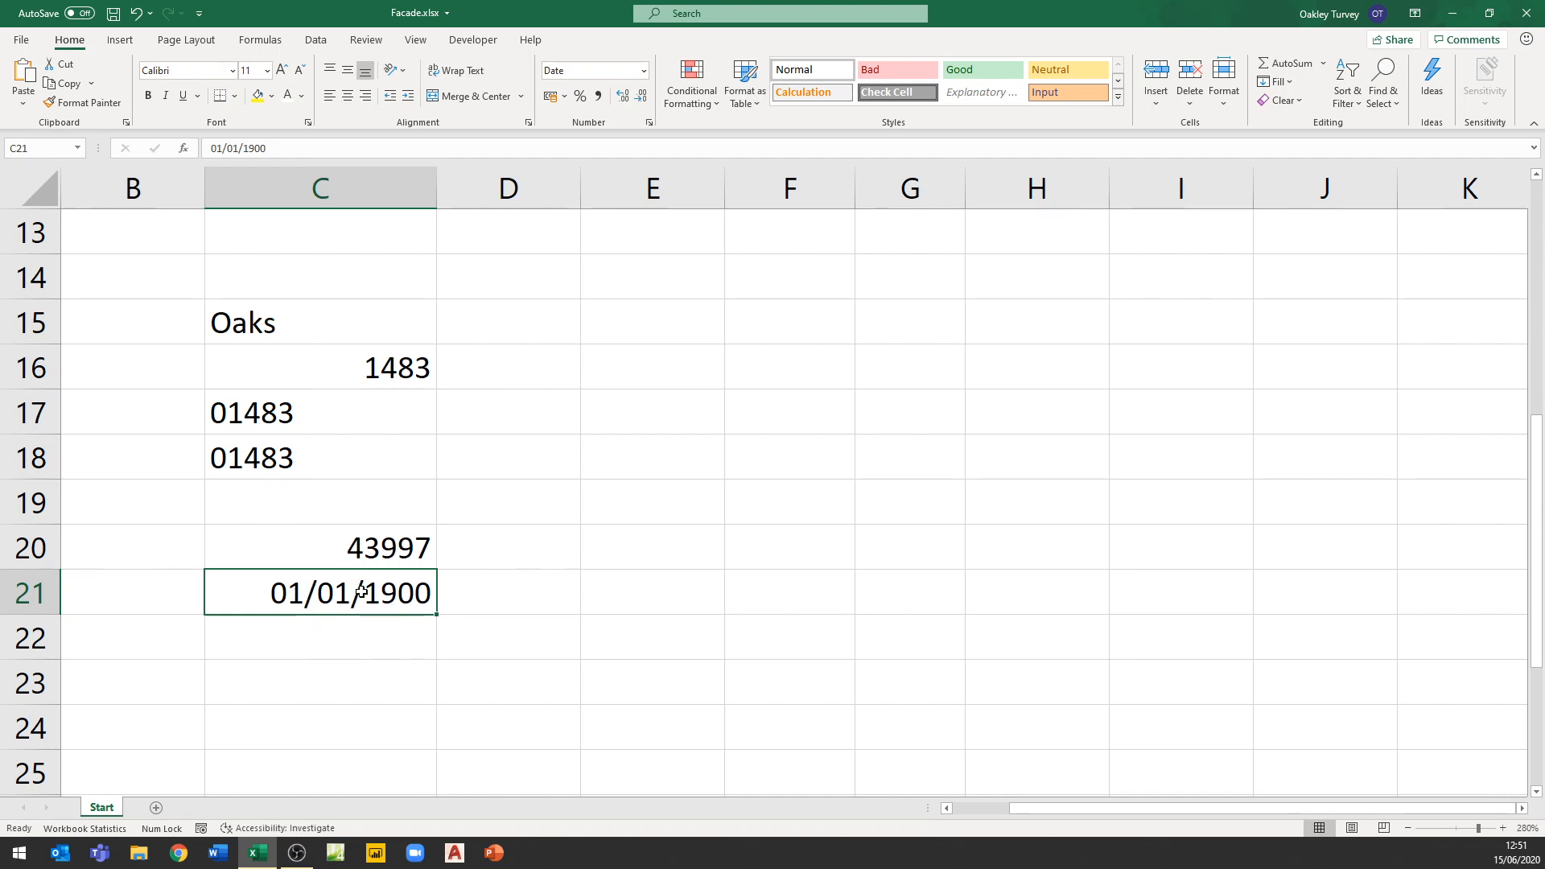
- Apply the Short Date format to the serial number in cell C20
{"action": "left_click", "coordinate": [366, 536]}
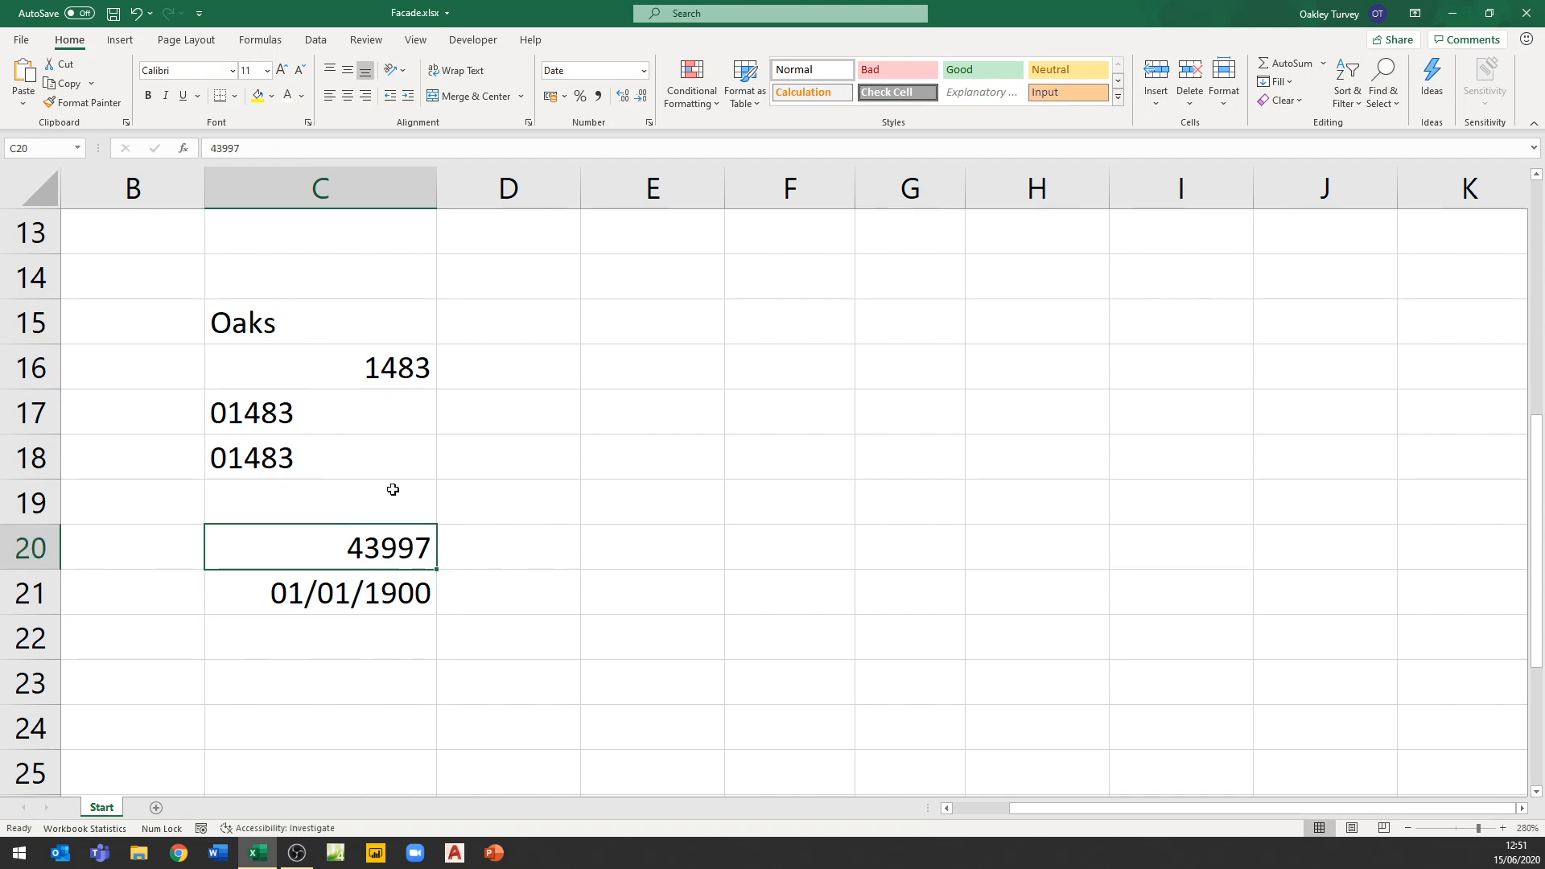
{"action": "left_click", "coordinate": [643, 71]}
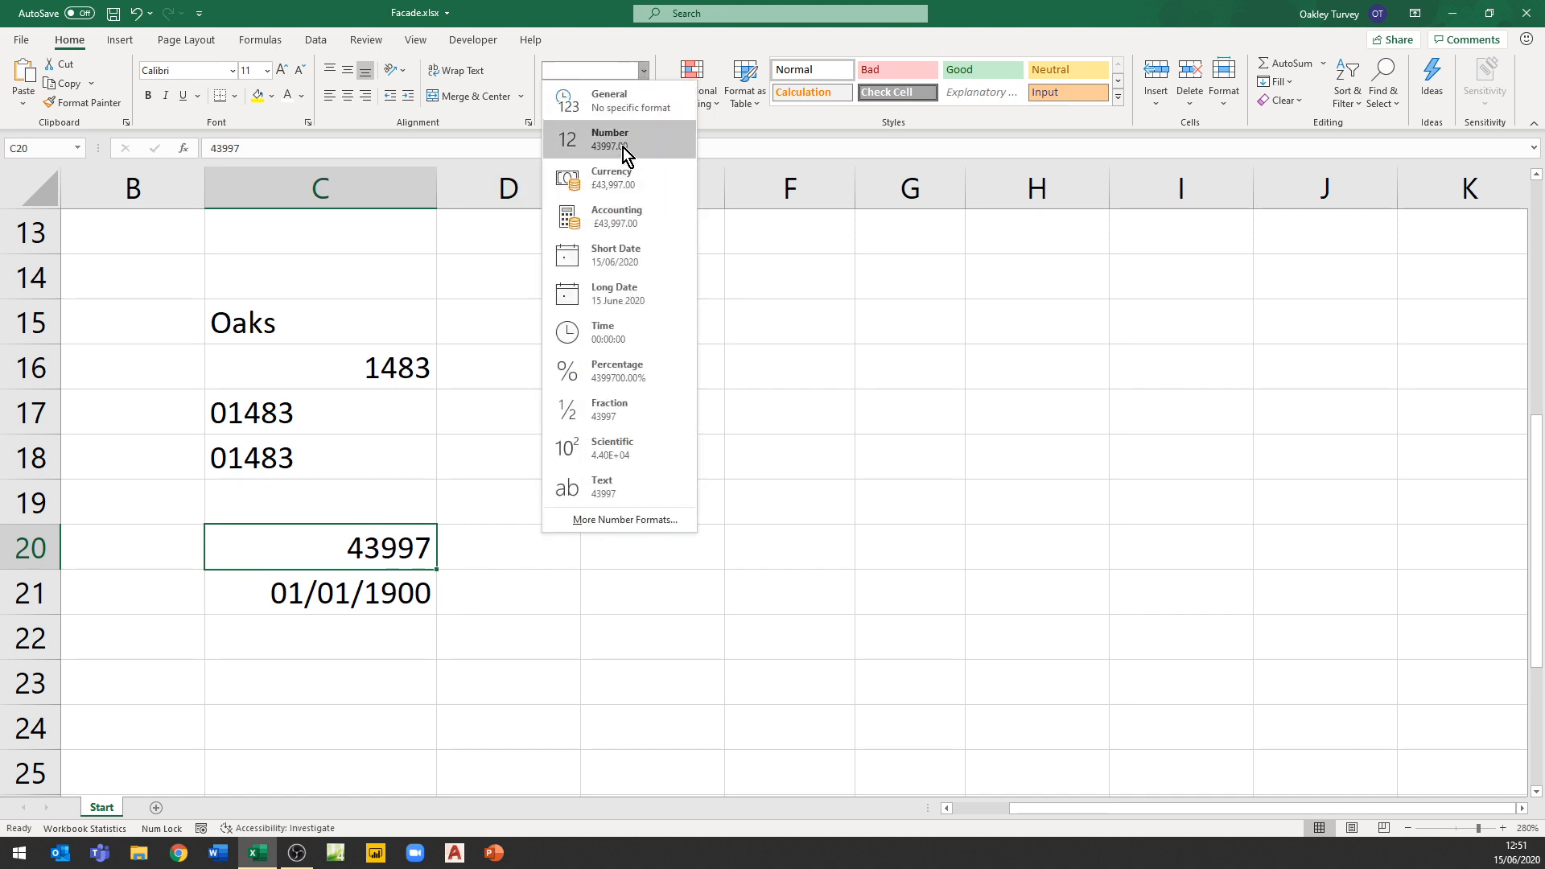
{"action": "left_click", "coordinate": [615, 245]}
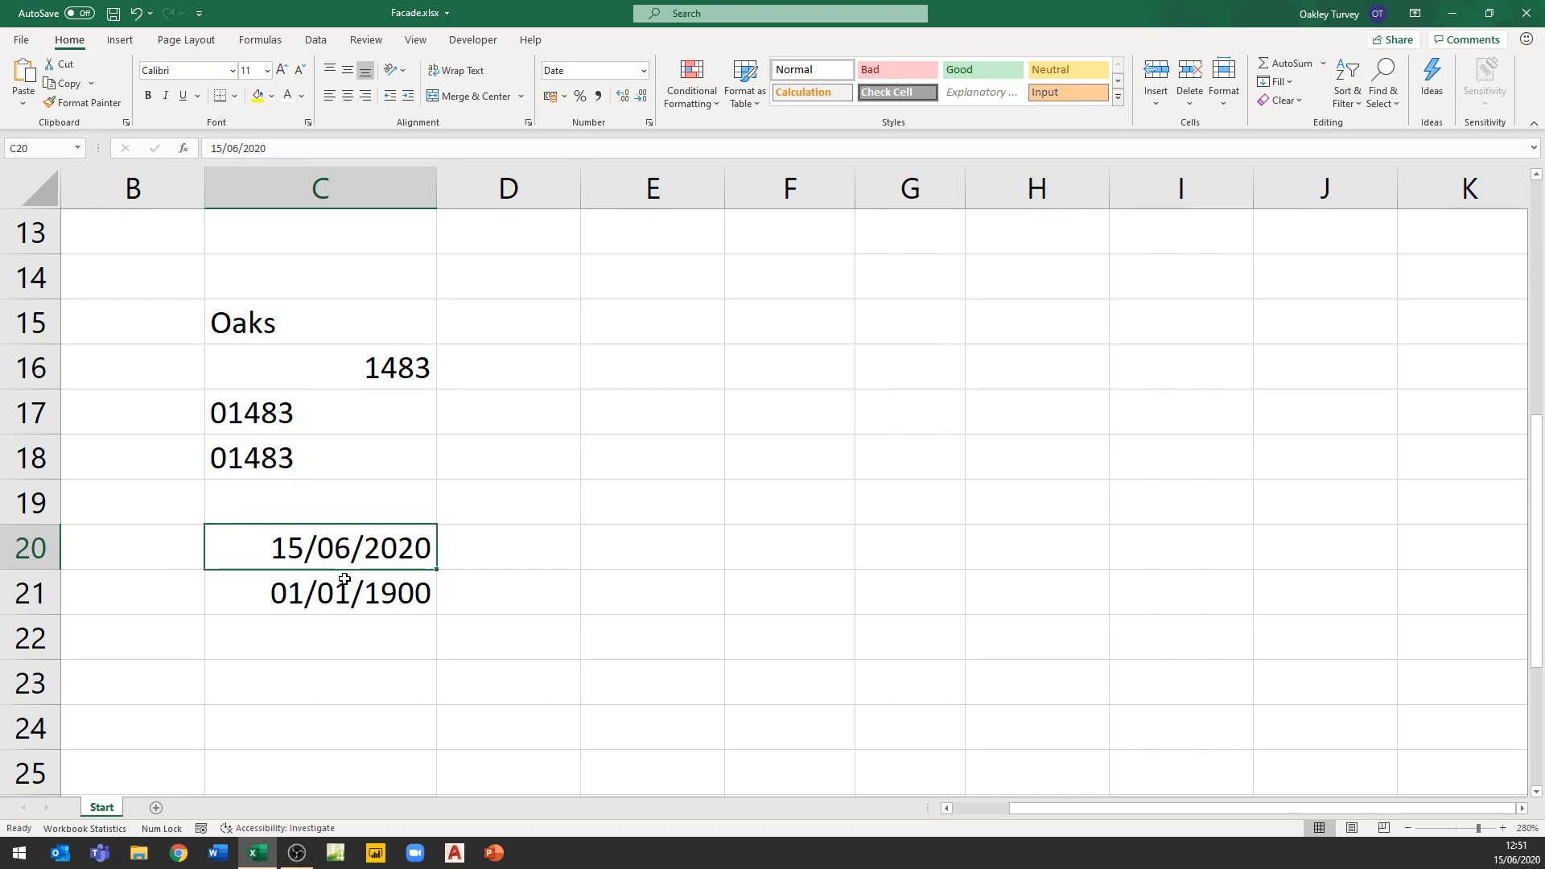
- Enter 365.25 in cell E20 and 120.5 in cell F20
{"action": "left_click", "coordinate": [663, 535]}
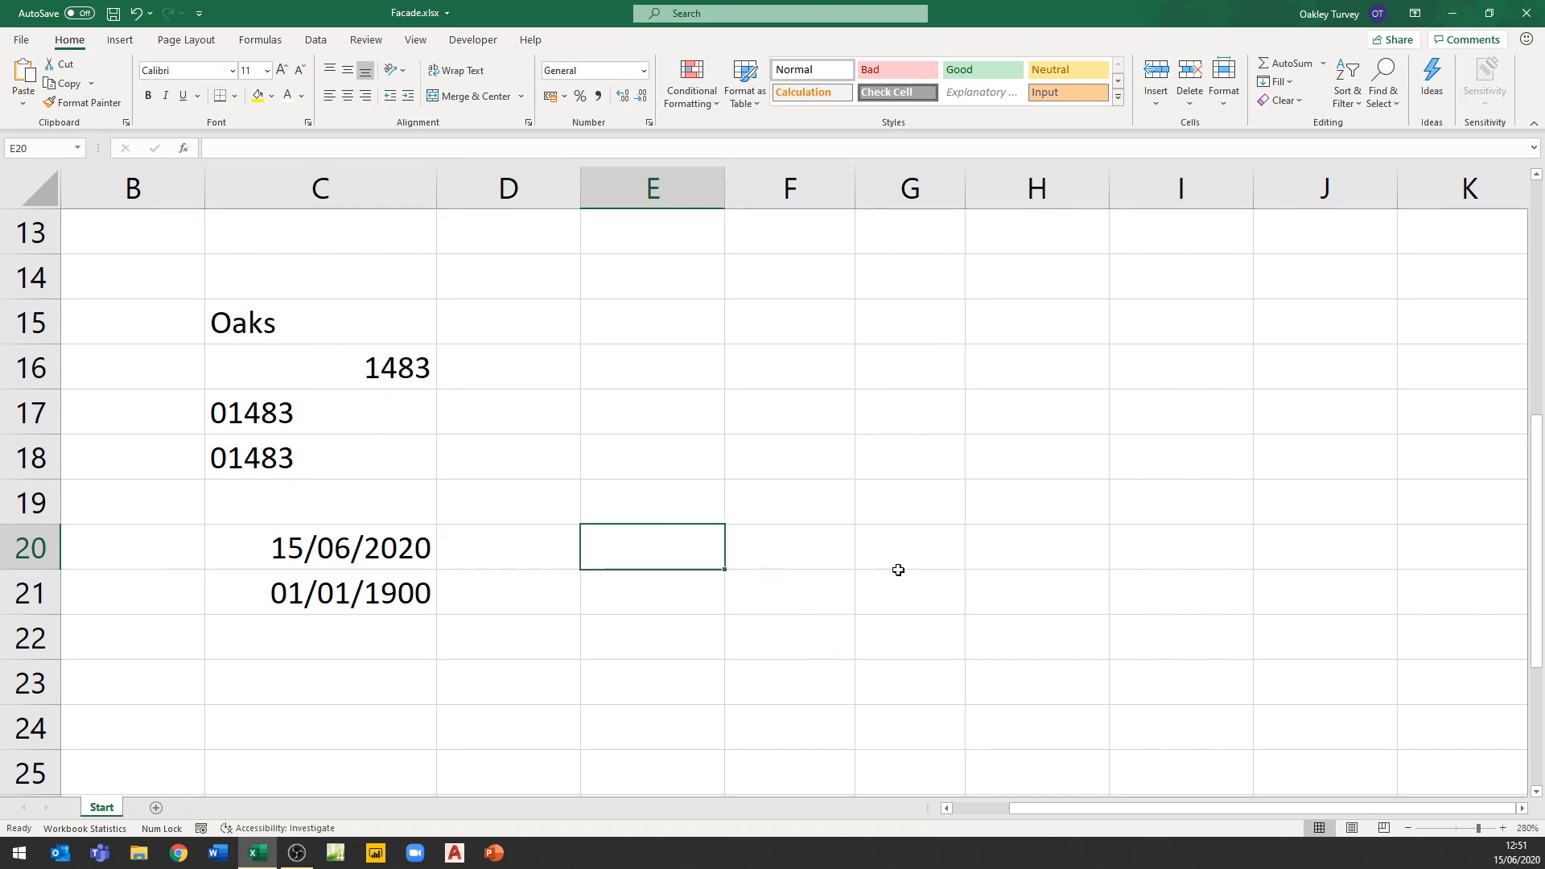
{"action": "type", "text": "365"}
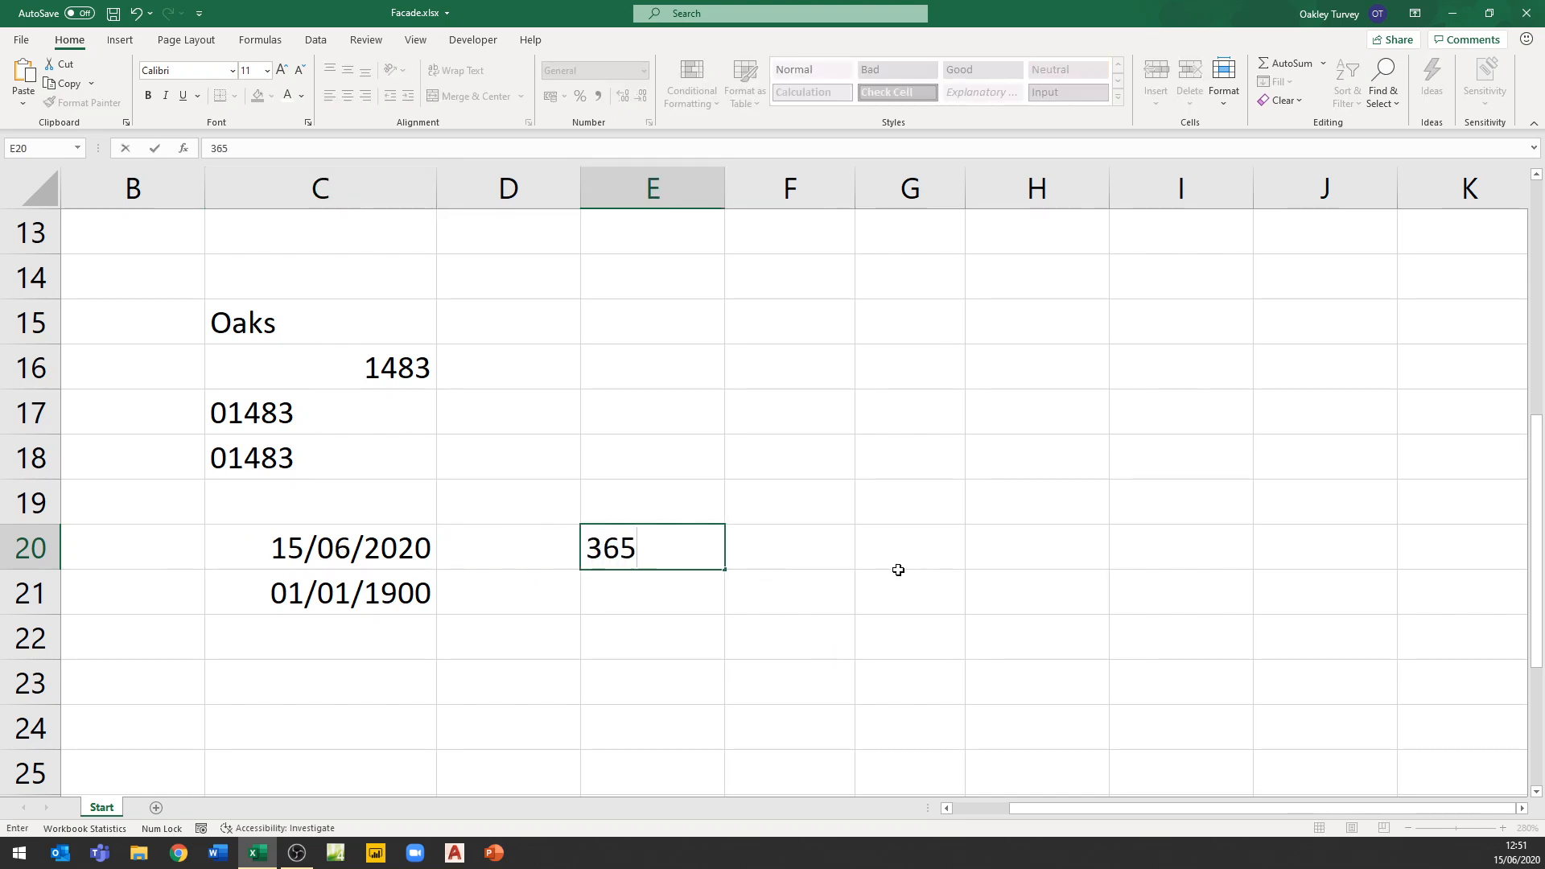
{"action": "type", "text": ".25"}
{"action": "key", "text": "Tab"}
{"action": "type", "text": "12.5"}
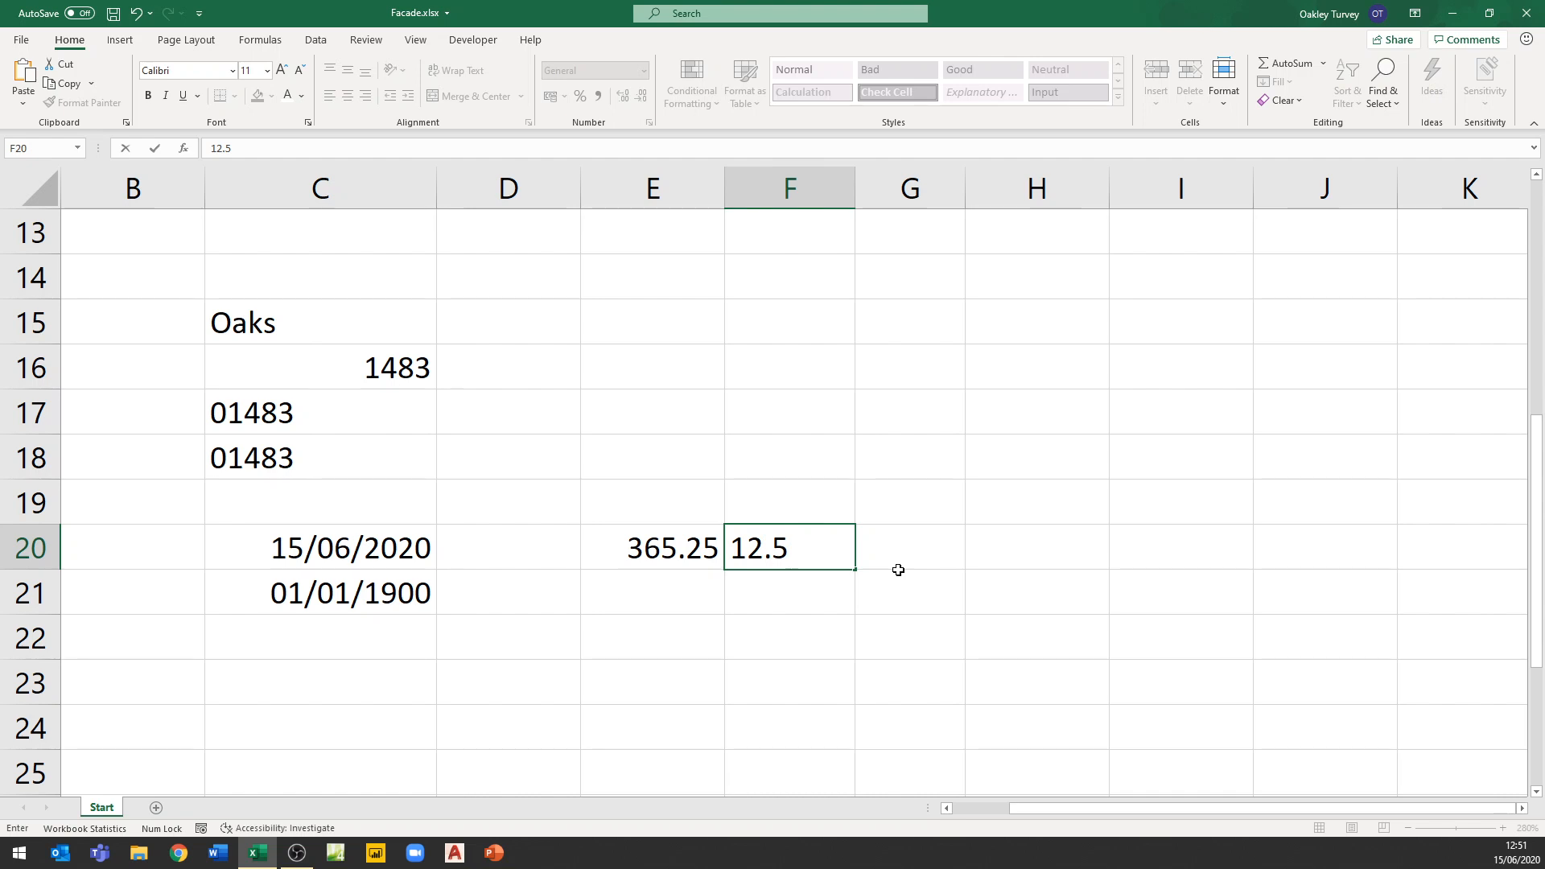
{"action": "key", "text": "BackSpace"}
{"action": "key", "text": "BackSpace"}
{"action": "type", "text": "0.5"}
- Multiply E20 by F20 with a formula in cell E22
{"action": "left_click", "coordinate": [684, 650]}
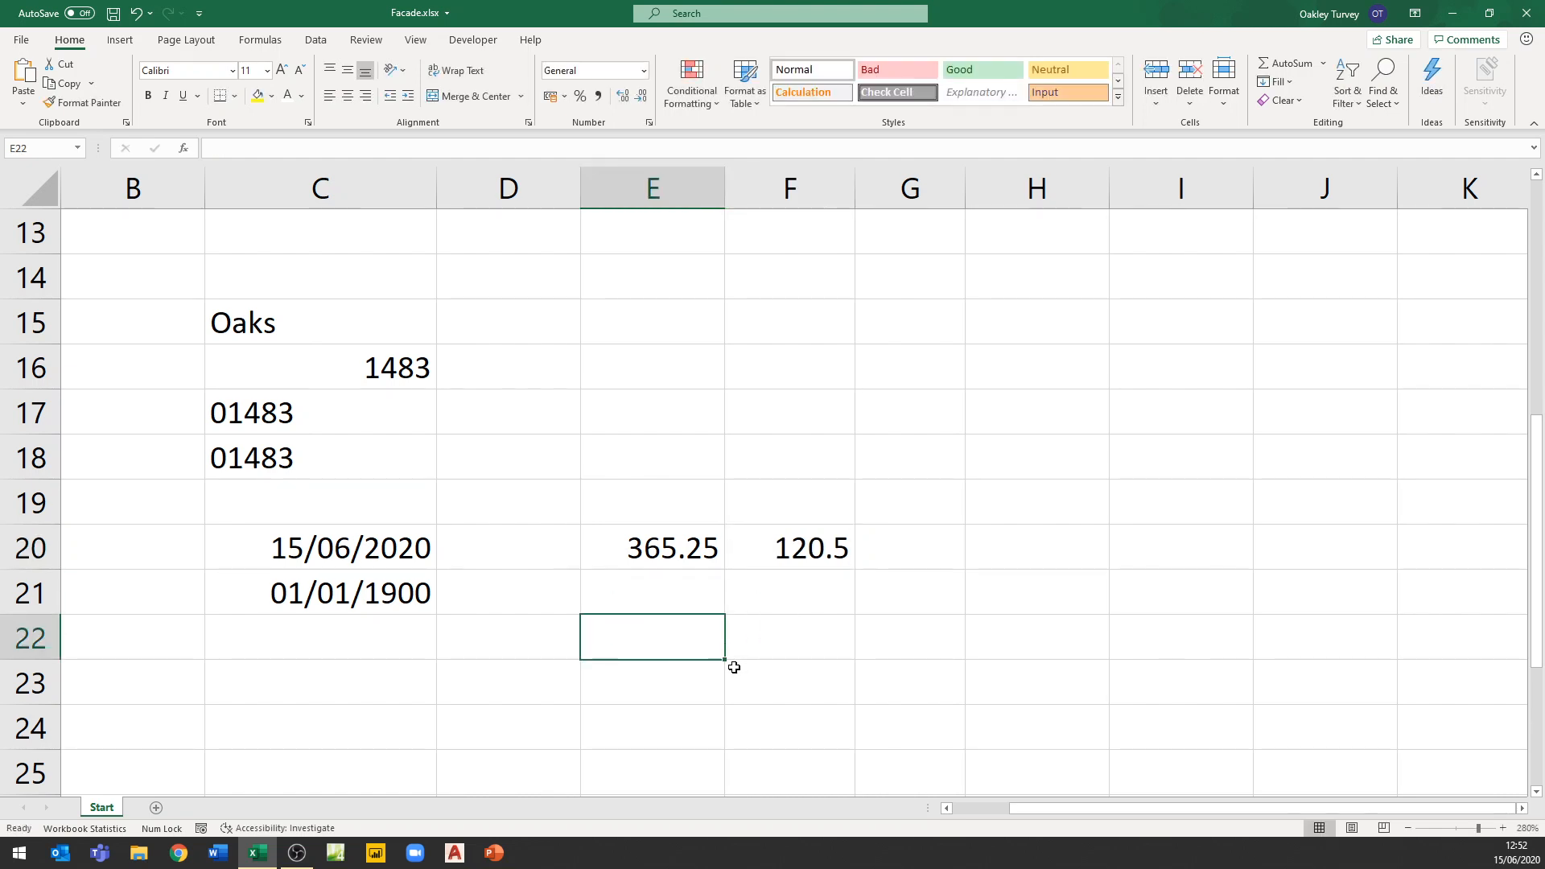
{"action": "type", "text": "="}
{"action": "left_click", "coordinate": [686, 550]}
{"action": "type", "text": "*"}
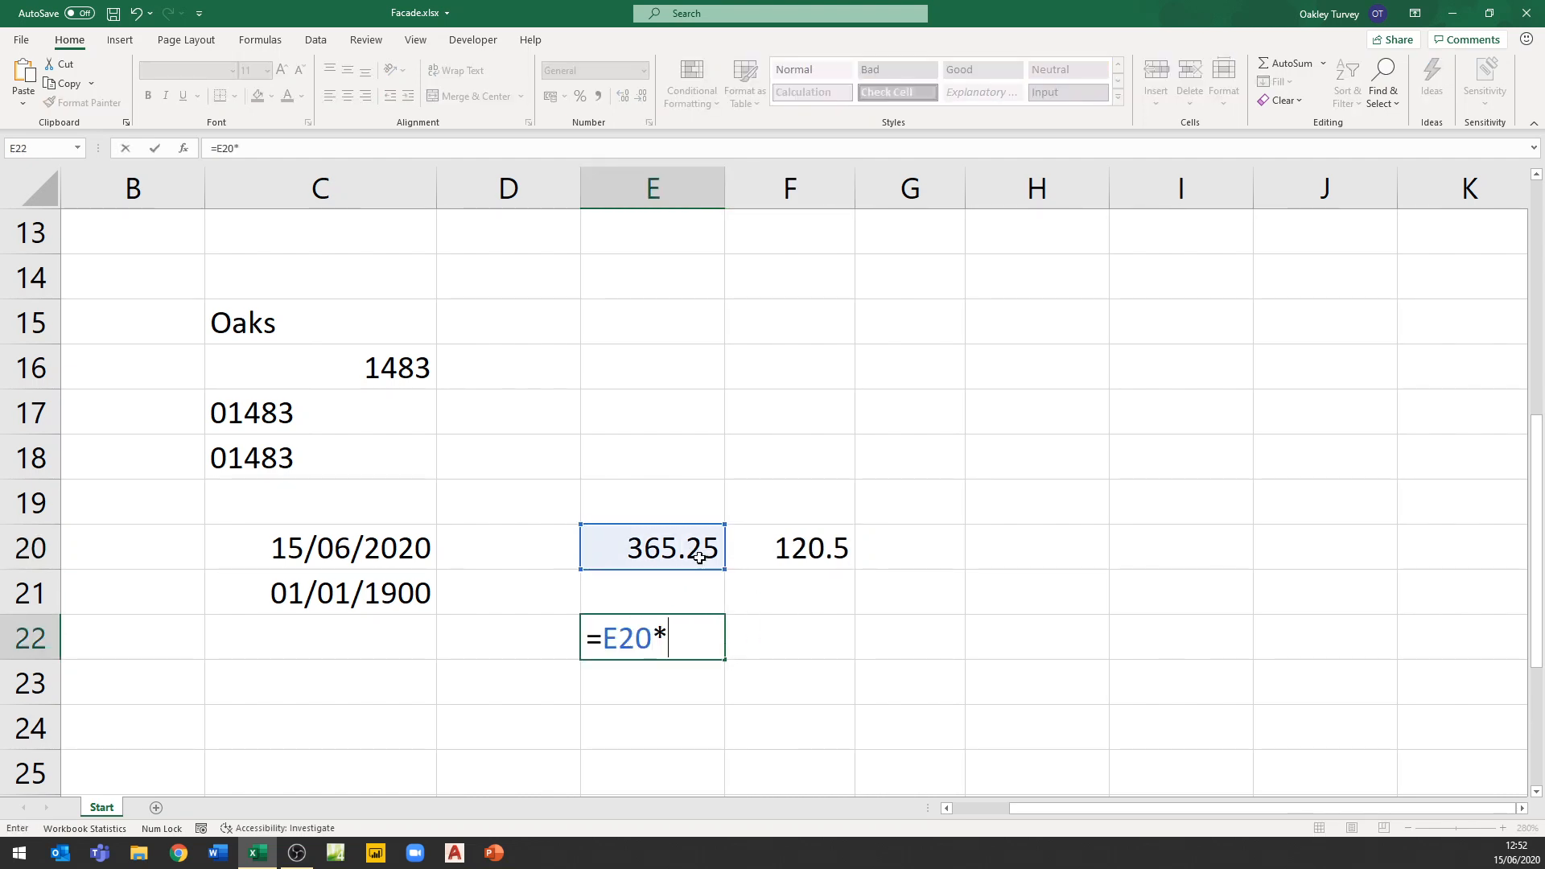
{"action": "left_click", "coordinate": [779, 553]}
{"action": "key", "text": "Return"}
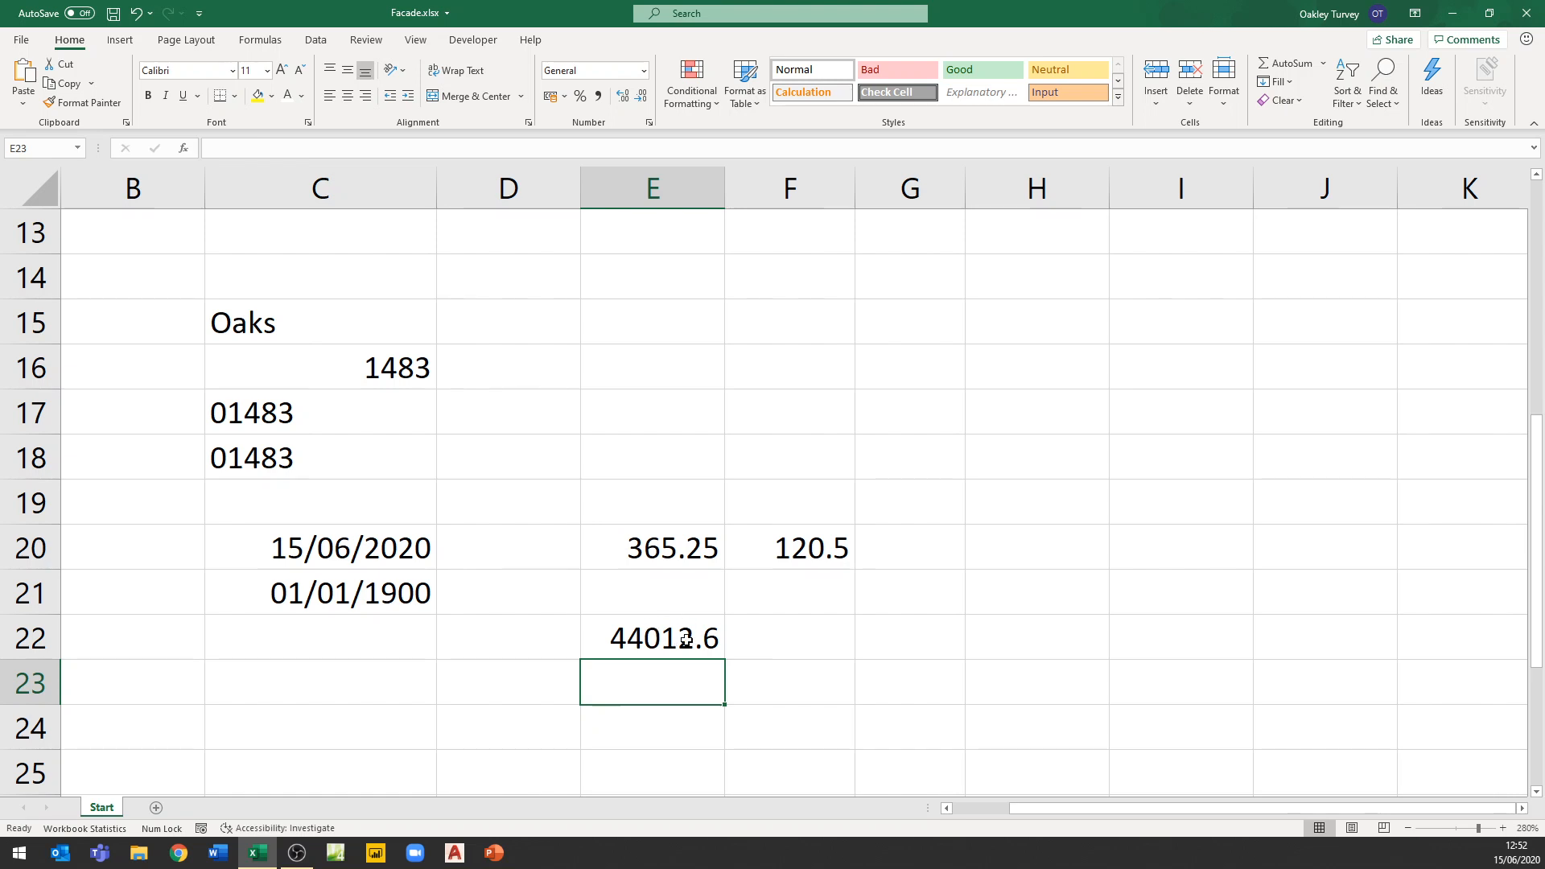
- Clear the formatting from the date in cell C20 and compare its serial number with the product in E22
{"action": "left_click", "coordinate": [413, 548]}
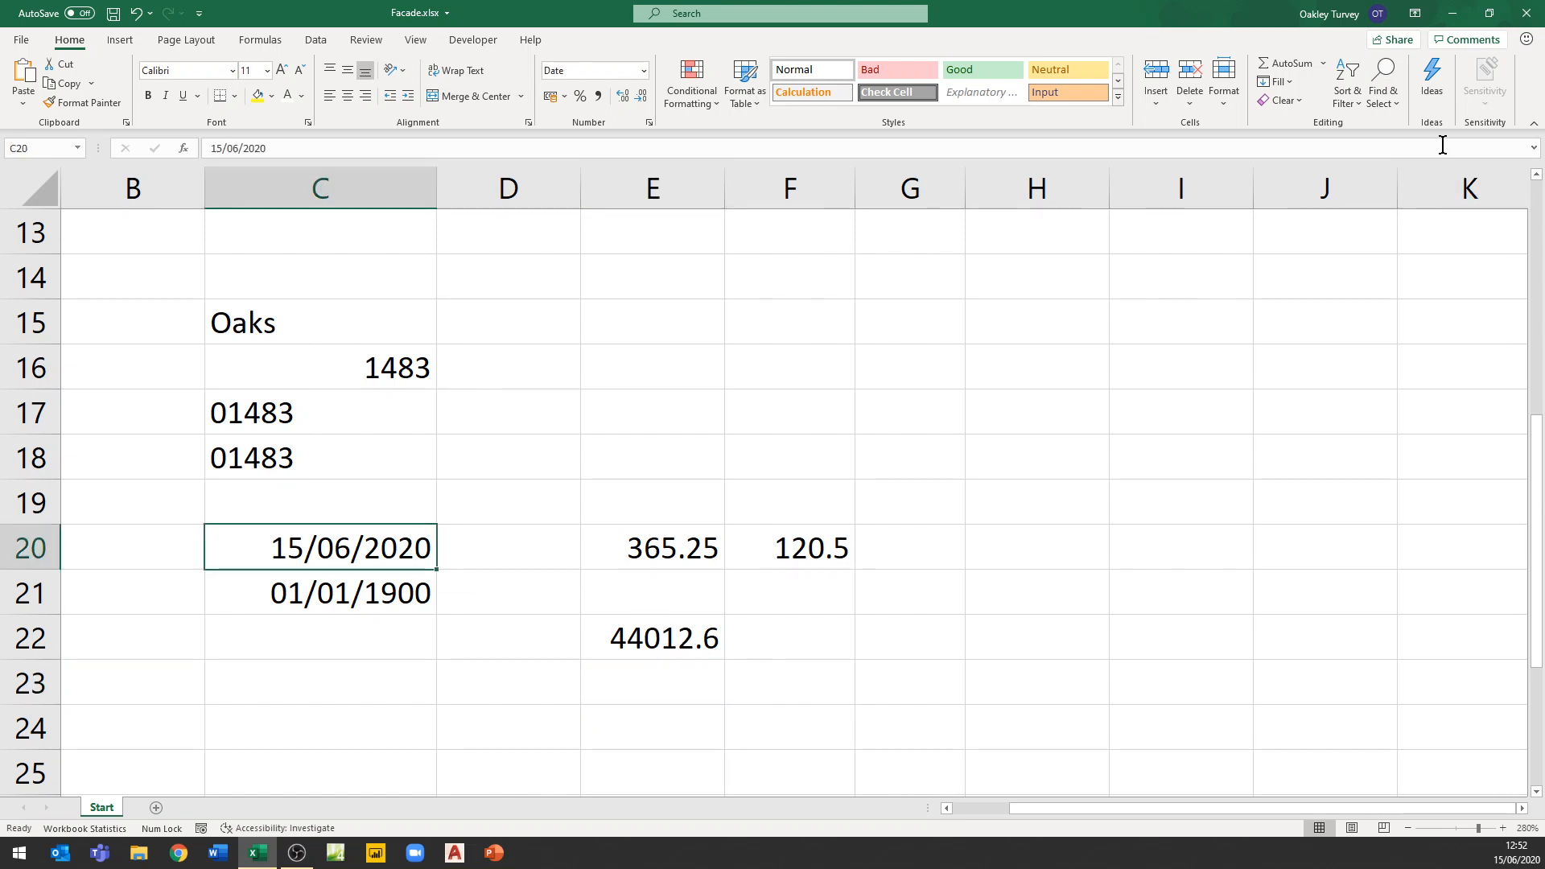
{"action": "left_click", "coordinate": [1292, 103]}
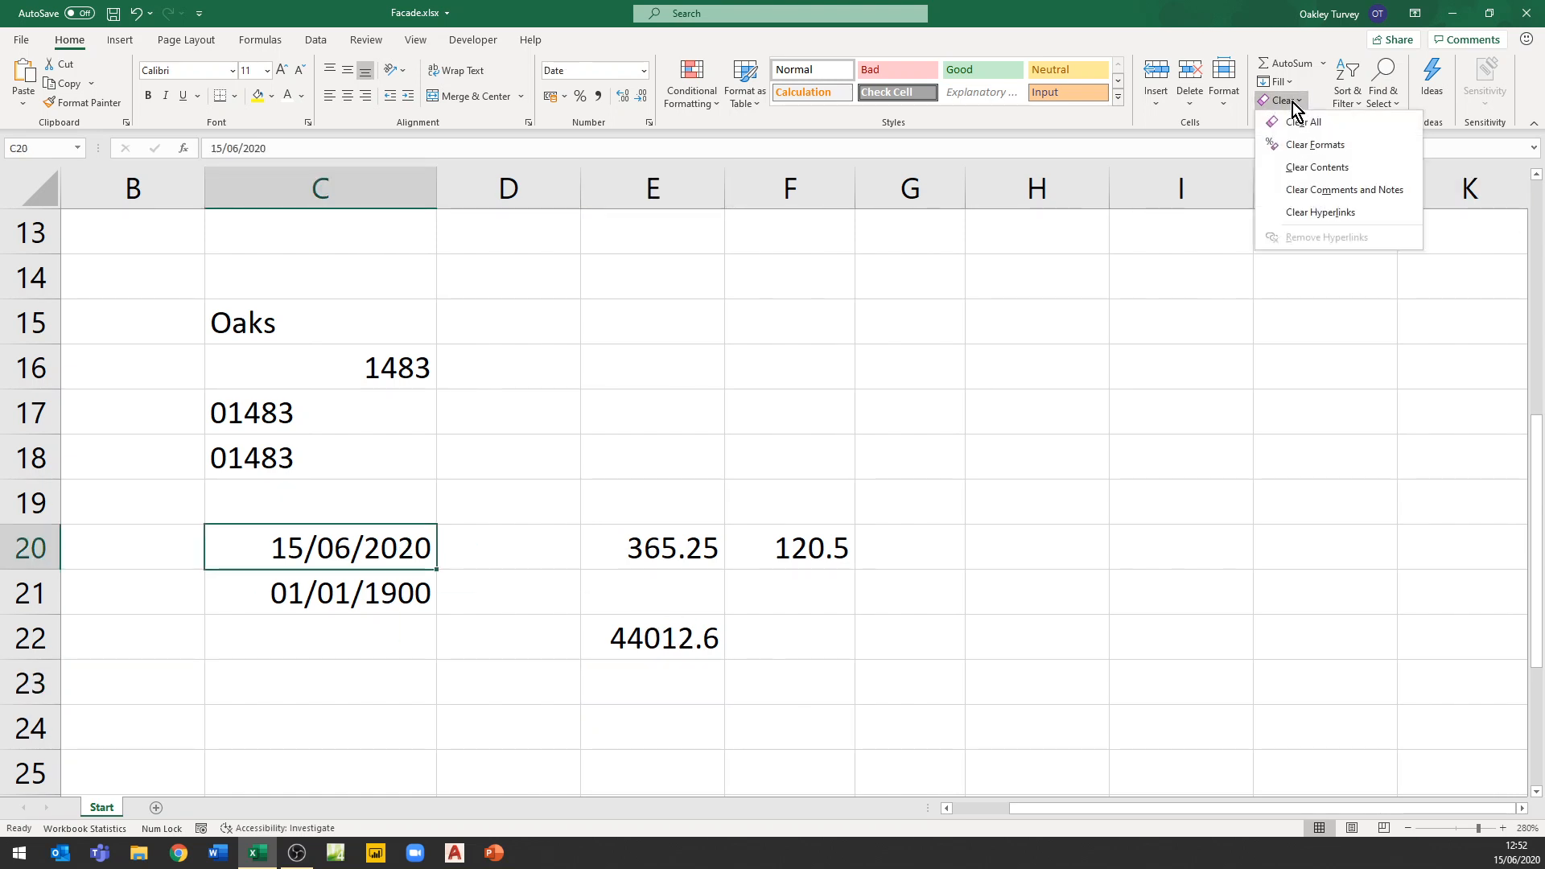
{"action": "left_click", "coordinate": [1297, 143]}
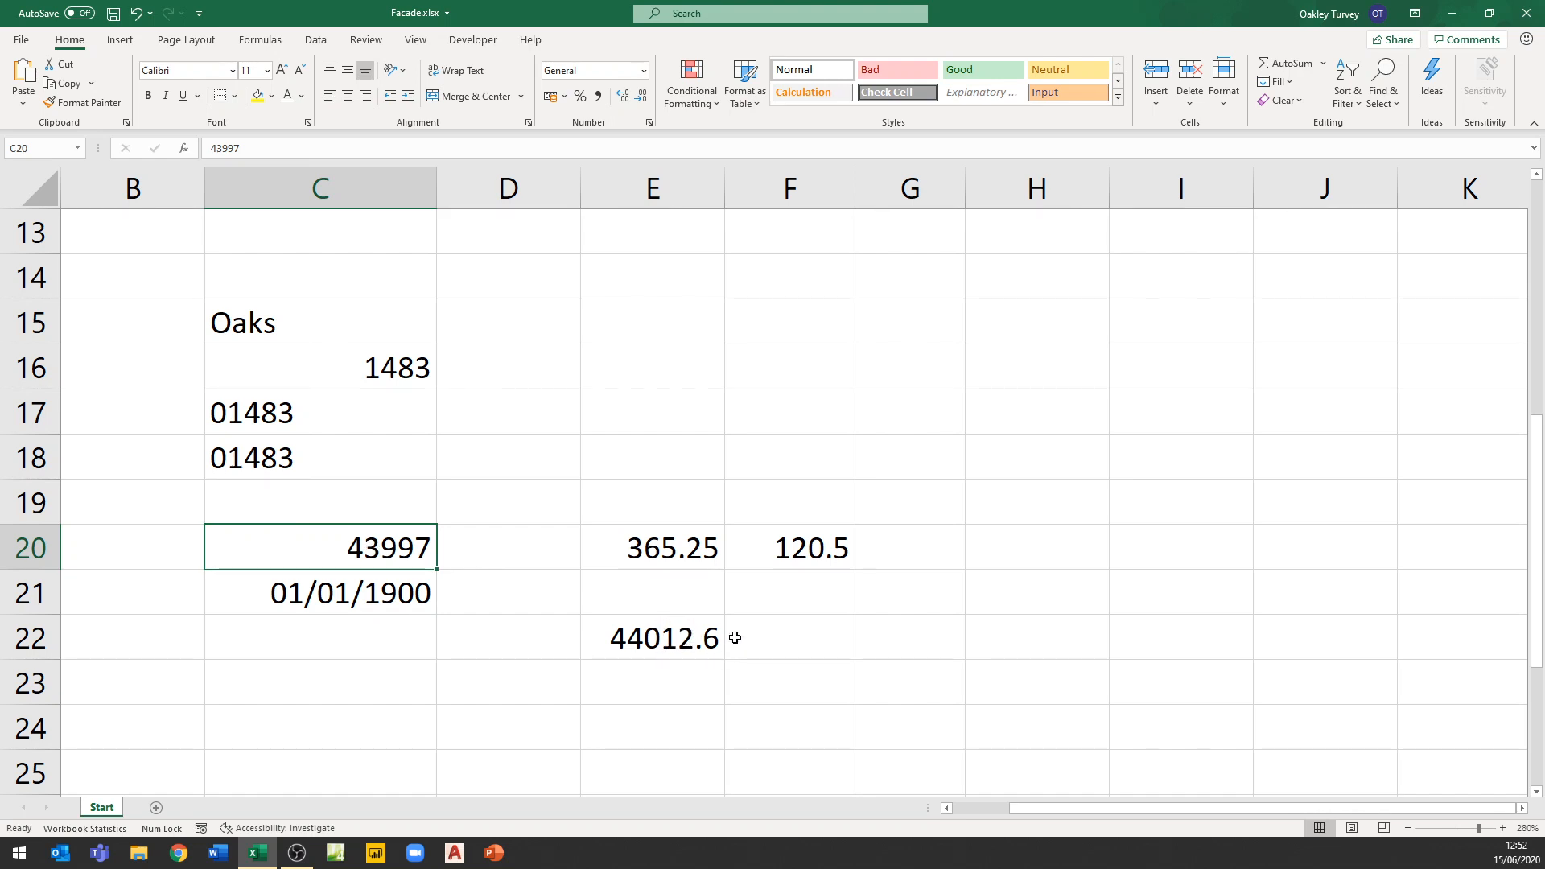
{"action": "left_click", "coordinate": [691, 645]}
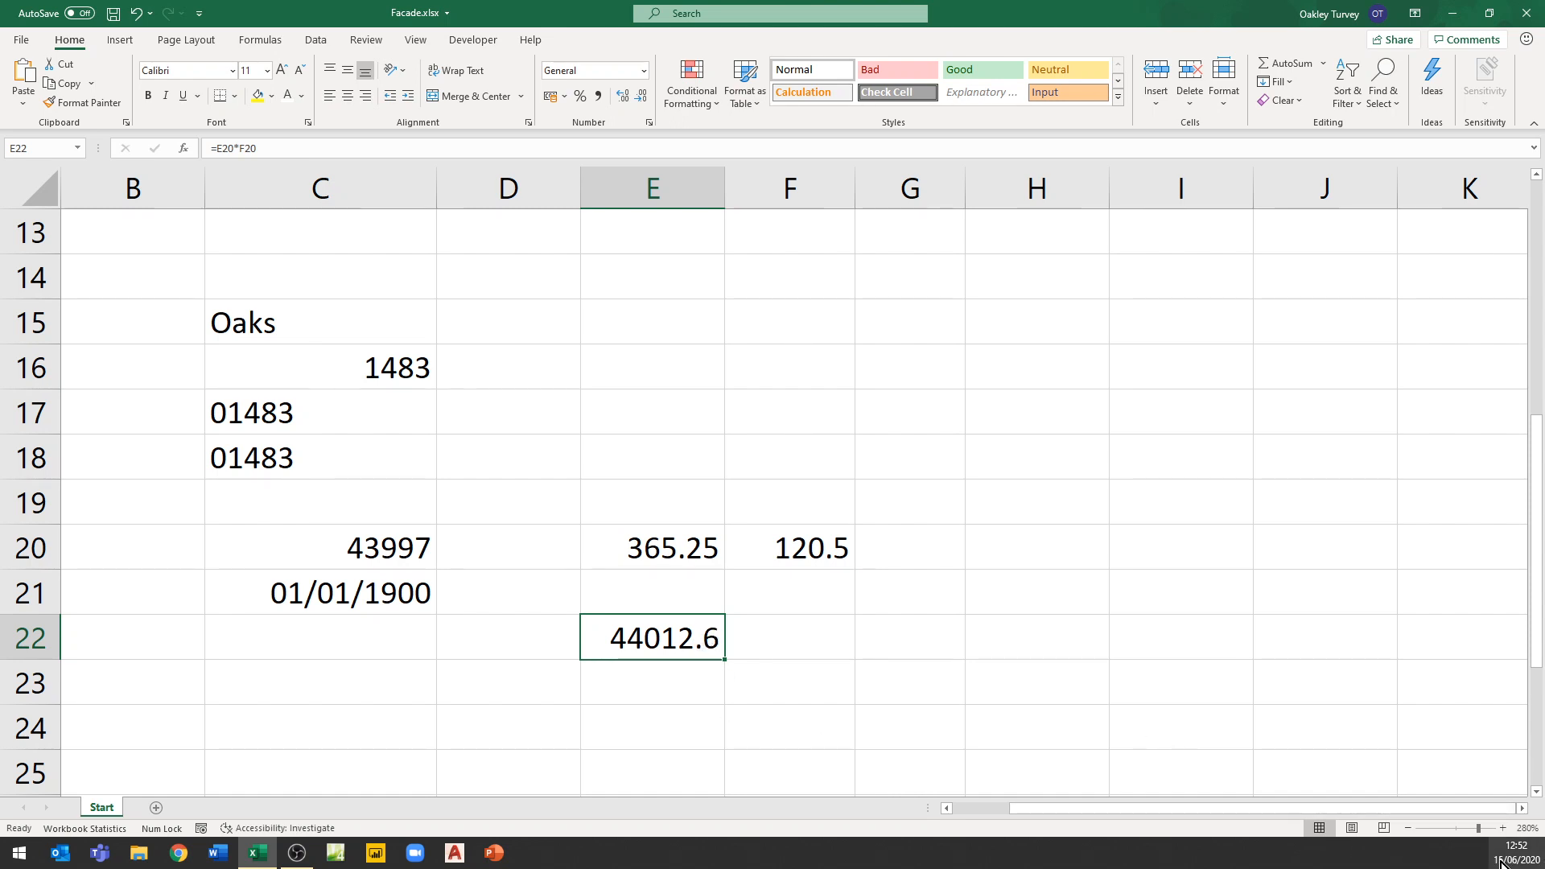
{"action": "mouse_move", "coordinate": [1511, 855]}
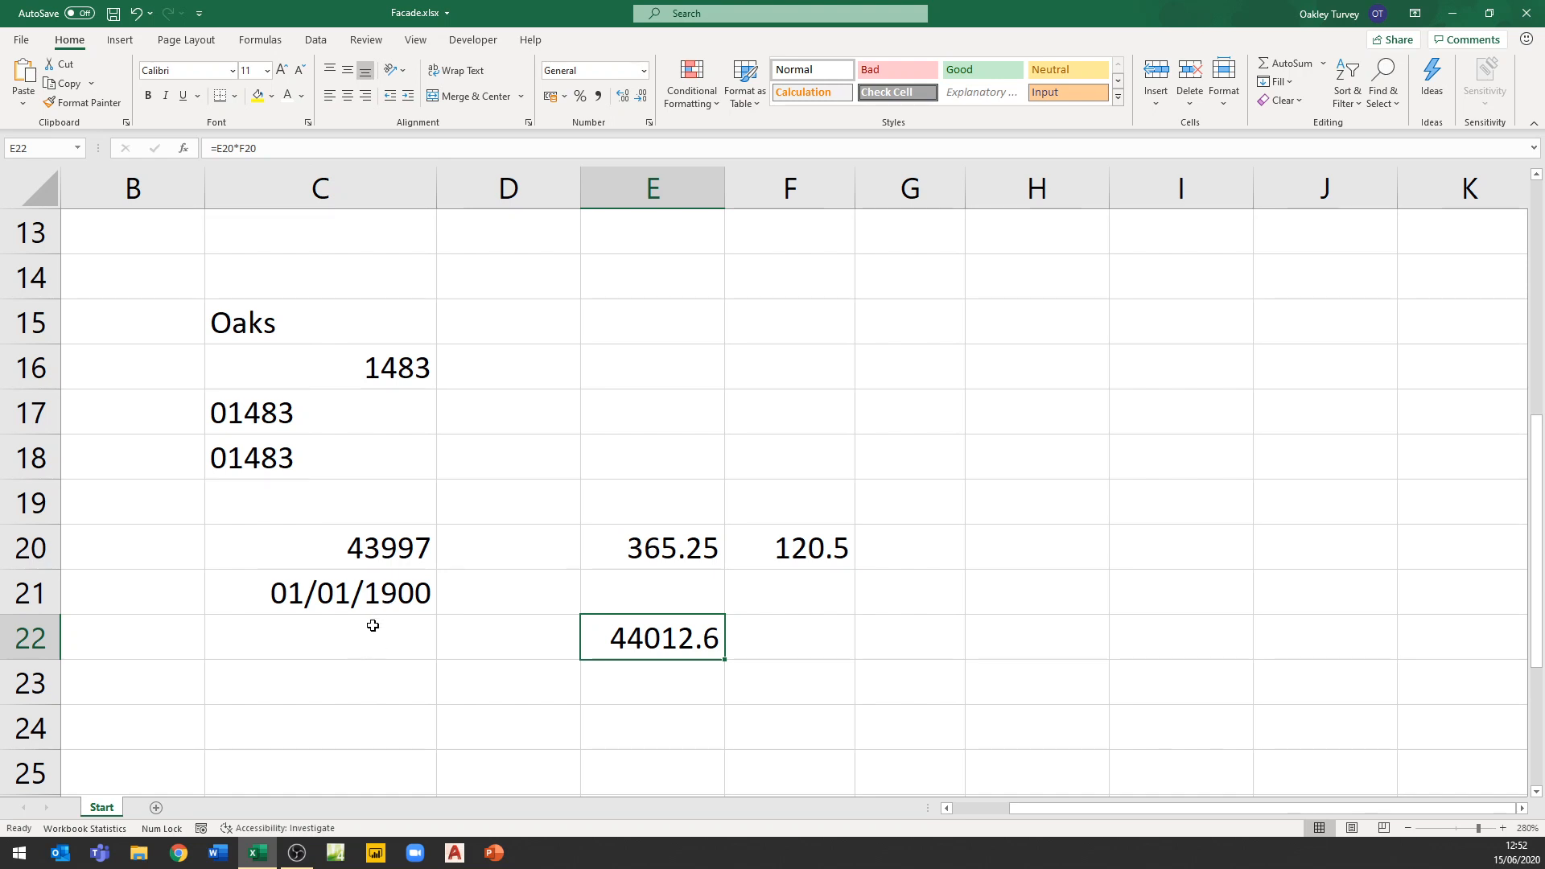
- Reapply the Short Date format to cell C20
{"action": "left_click", "coordinate": [384, 548]}
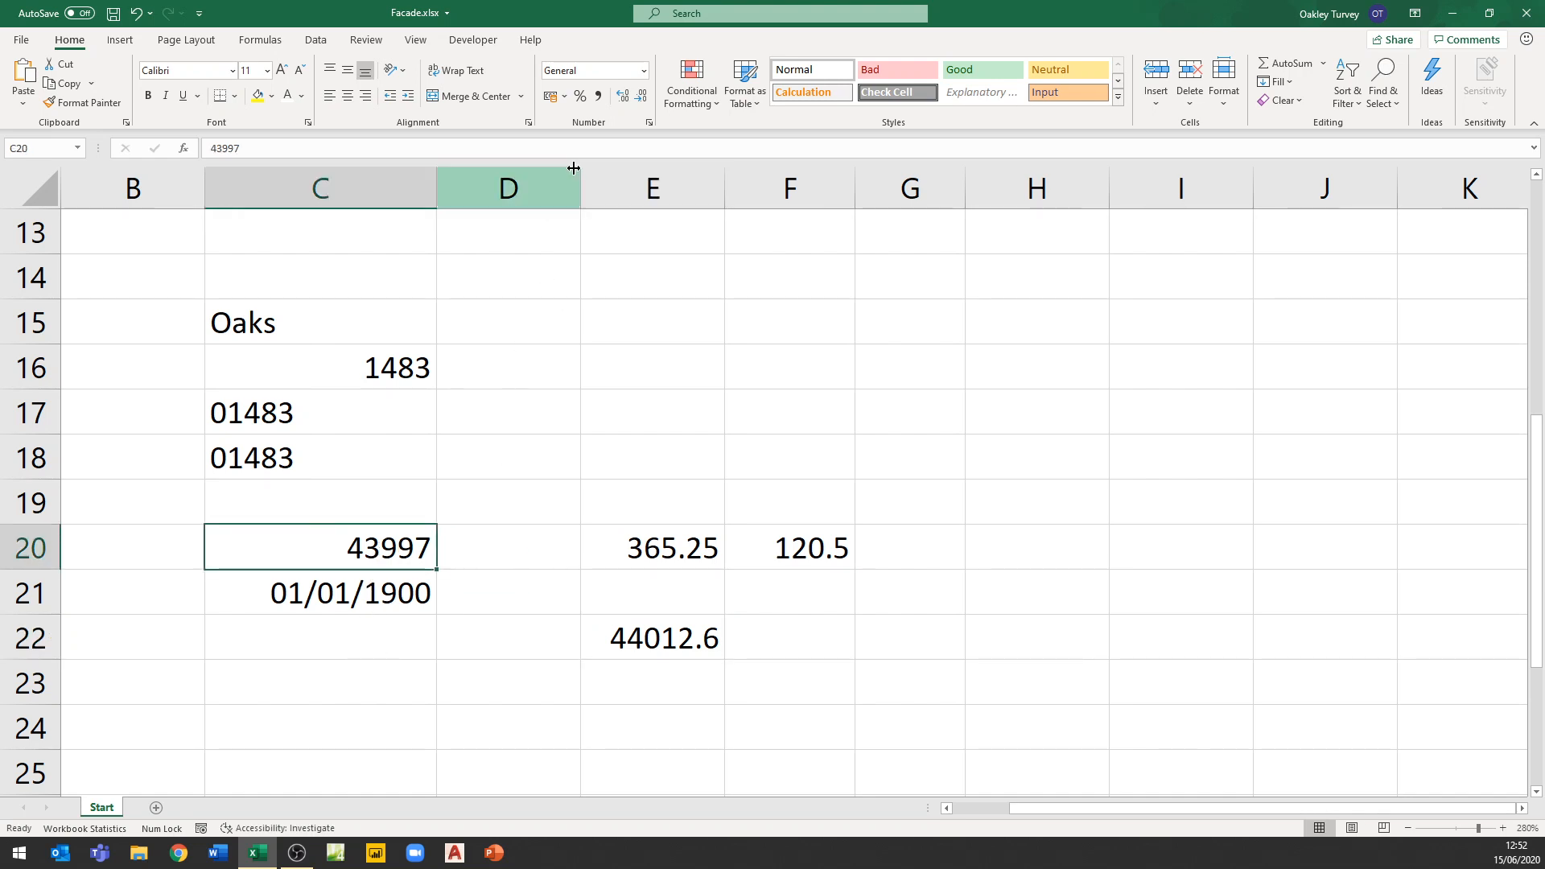
{"action": "left_click", "coordinate": [643, 70]}
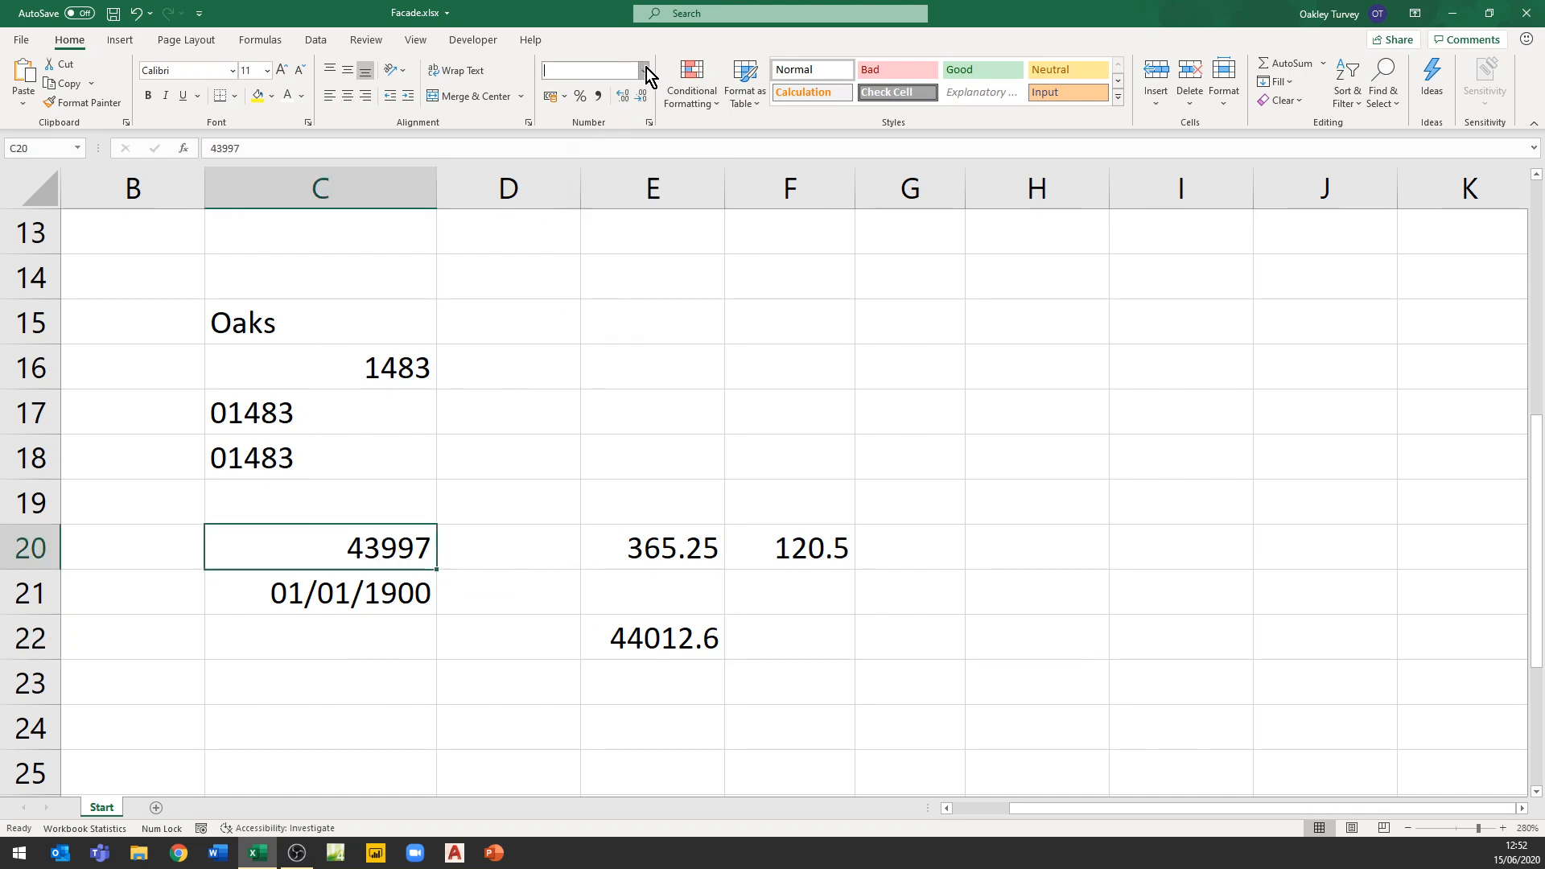
{"action": "left_click", "coordinate": [616, 256]}
- Delete the contents of cells E20 to F22, removing the multiplication example
{"action": "left_click", "coordinate": [327, 598]}
{"action": "left_click_drag", "start_coordinate": [642, 541], "coordinate": [810, 663]}
{"action": "key", "text": "Delete"}
- Replace the date in cell C21 by entering 25/12
{"action": "left_click", "coordinate": [410, 594]}
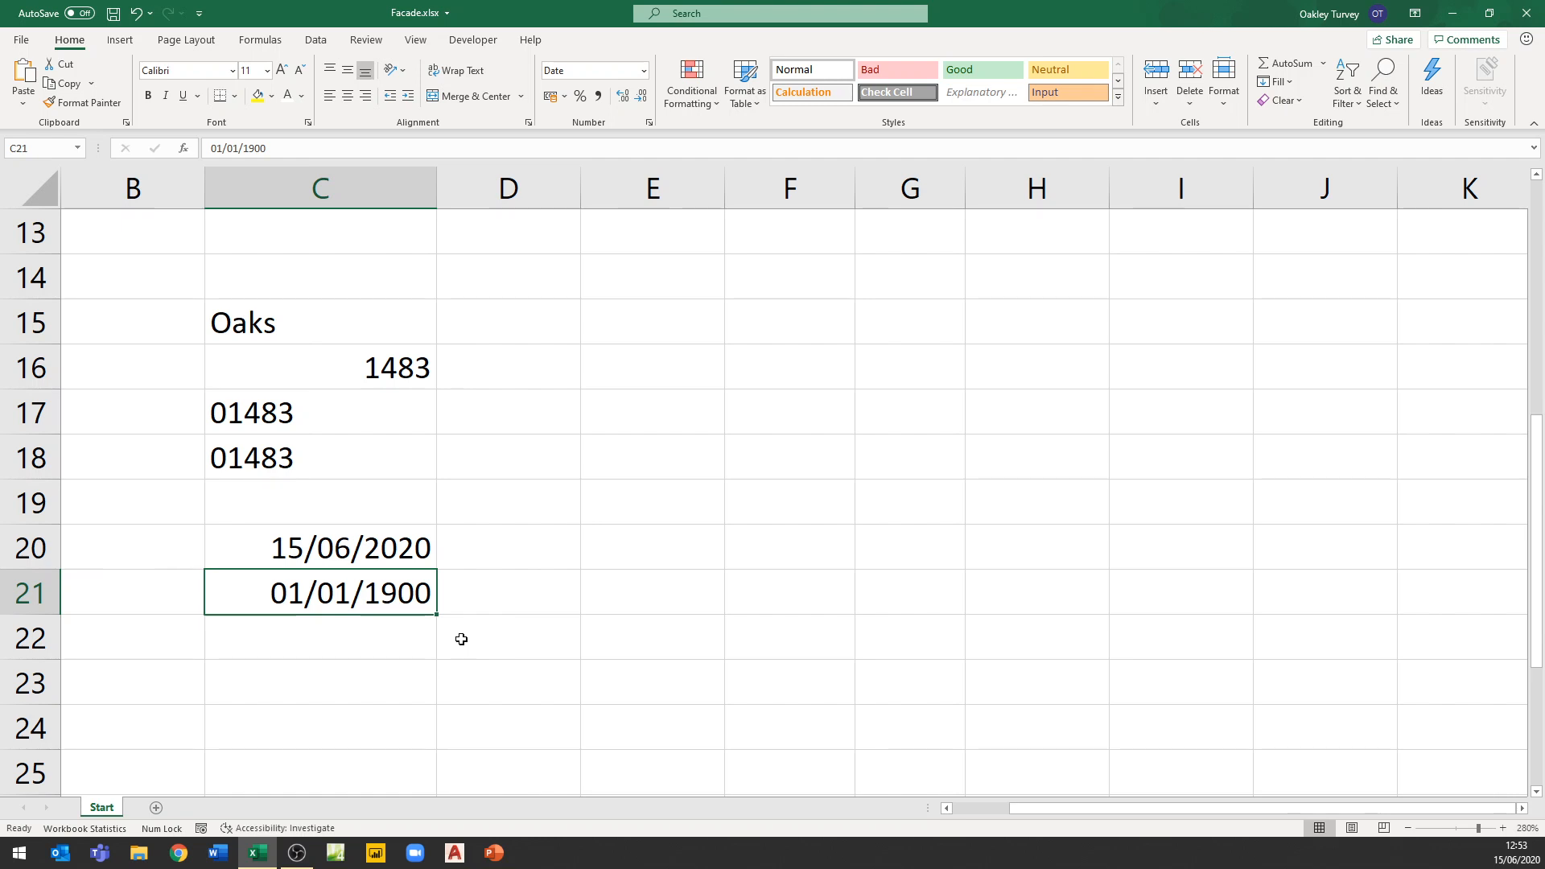
{"action": "type", "text": "25/12"}
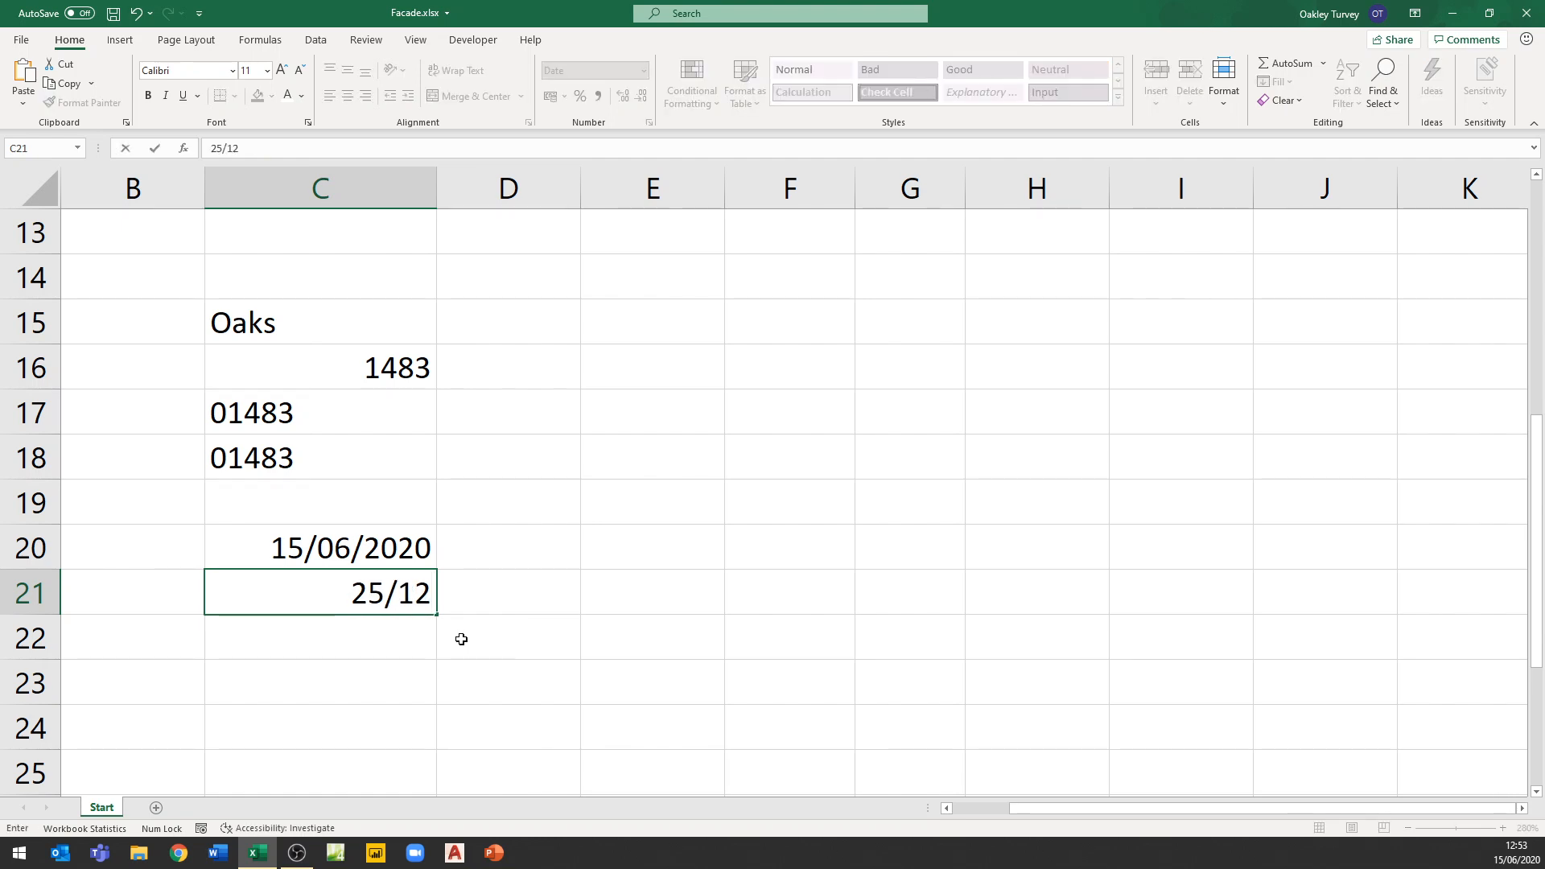
{"action": "key", "text": "Return"}
{"action": "key", "text": "Up"}
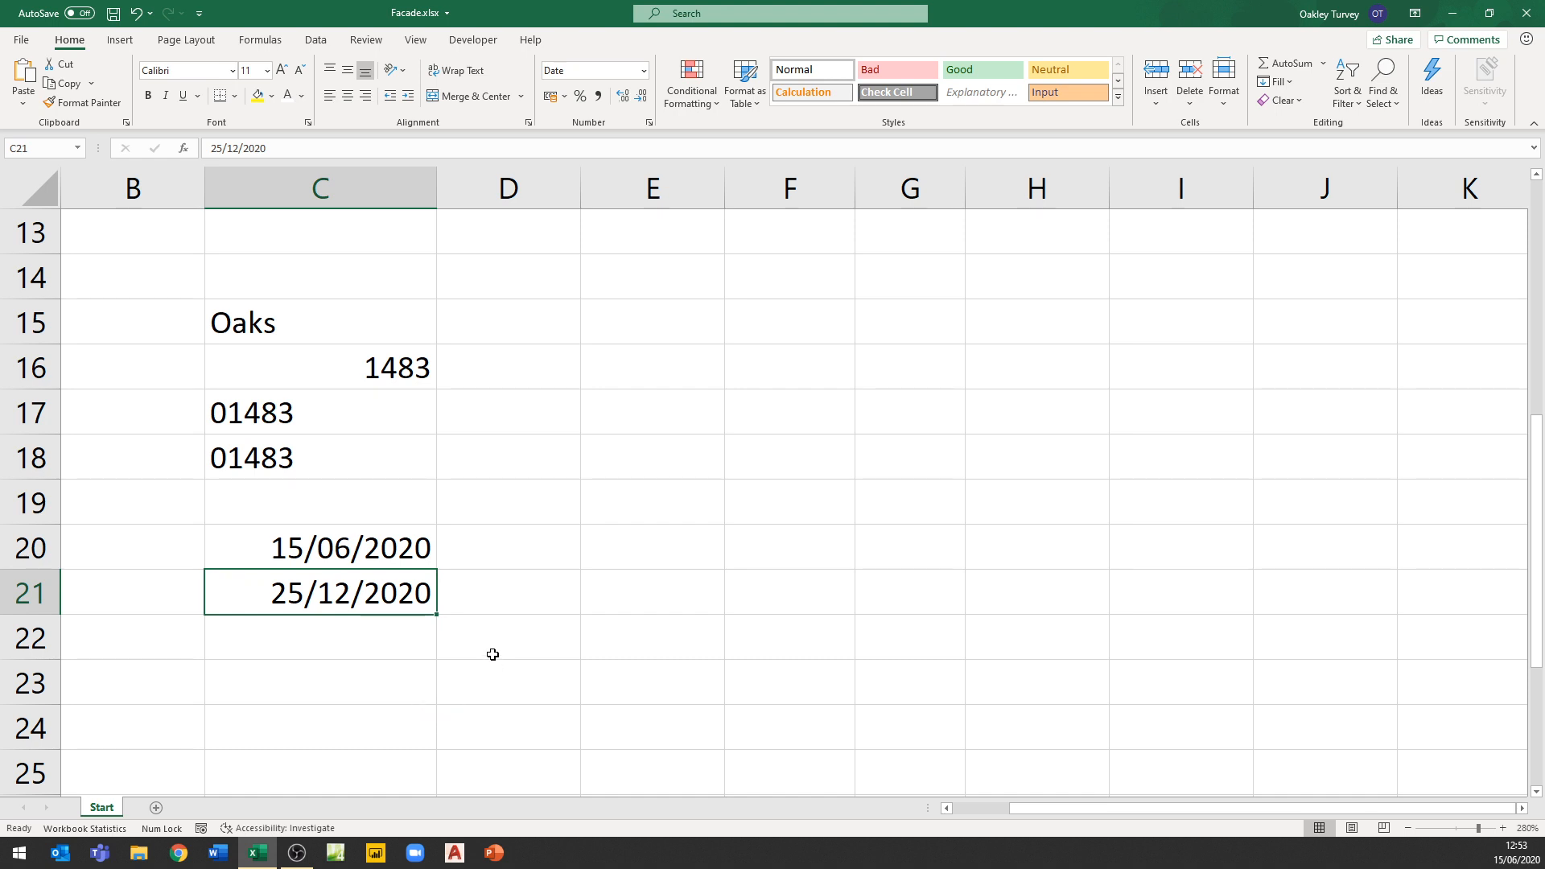
- Calculate the days between the two dates in cell D23 with the formula =C21-C20
{"action": "left_click", "coordinate": [501, 685]}
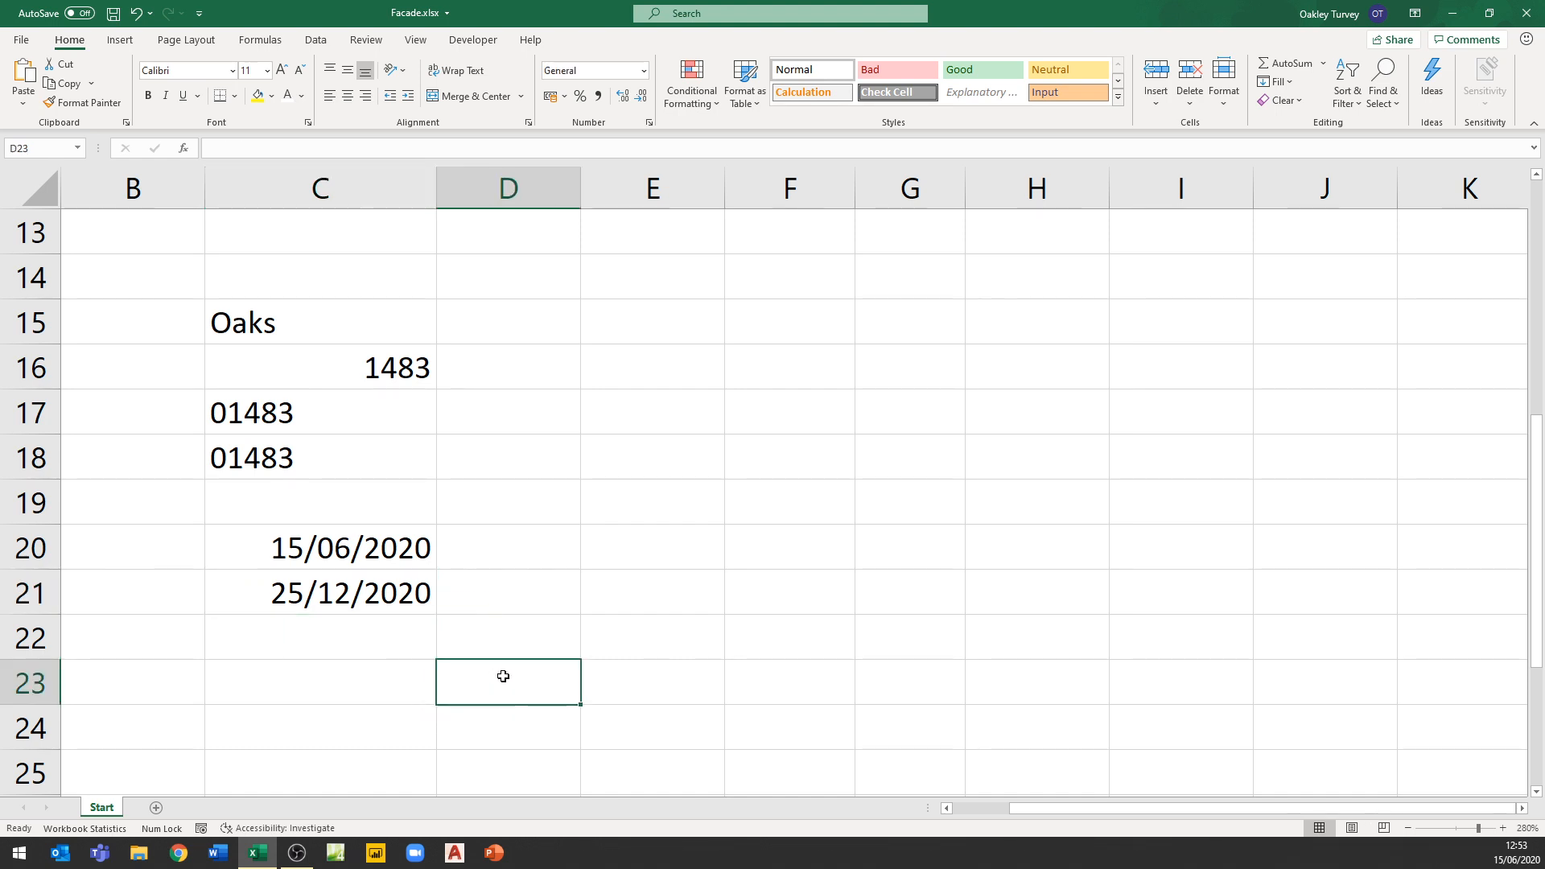
{"action": "type", "text": "="}
{"action": "left_click", "coordinate": [345, 598]}
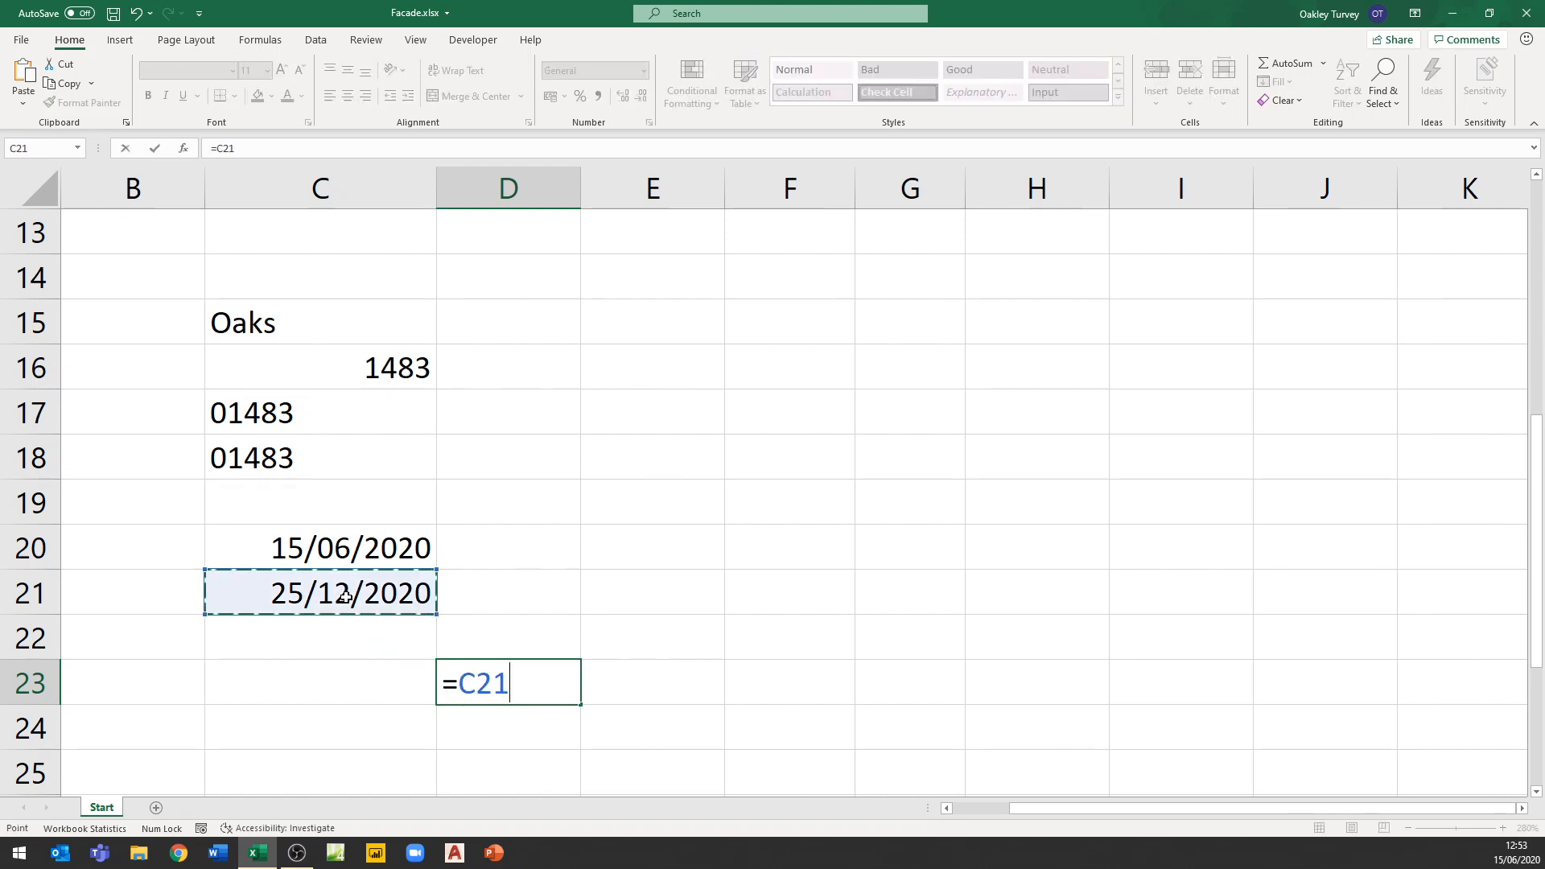
{"action": "type", "text": "-"}
{"action": "left_click", "coordinate": [314, 549]}
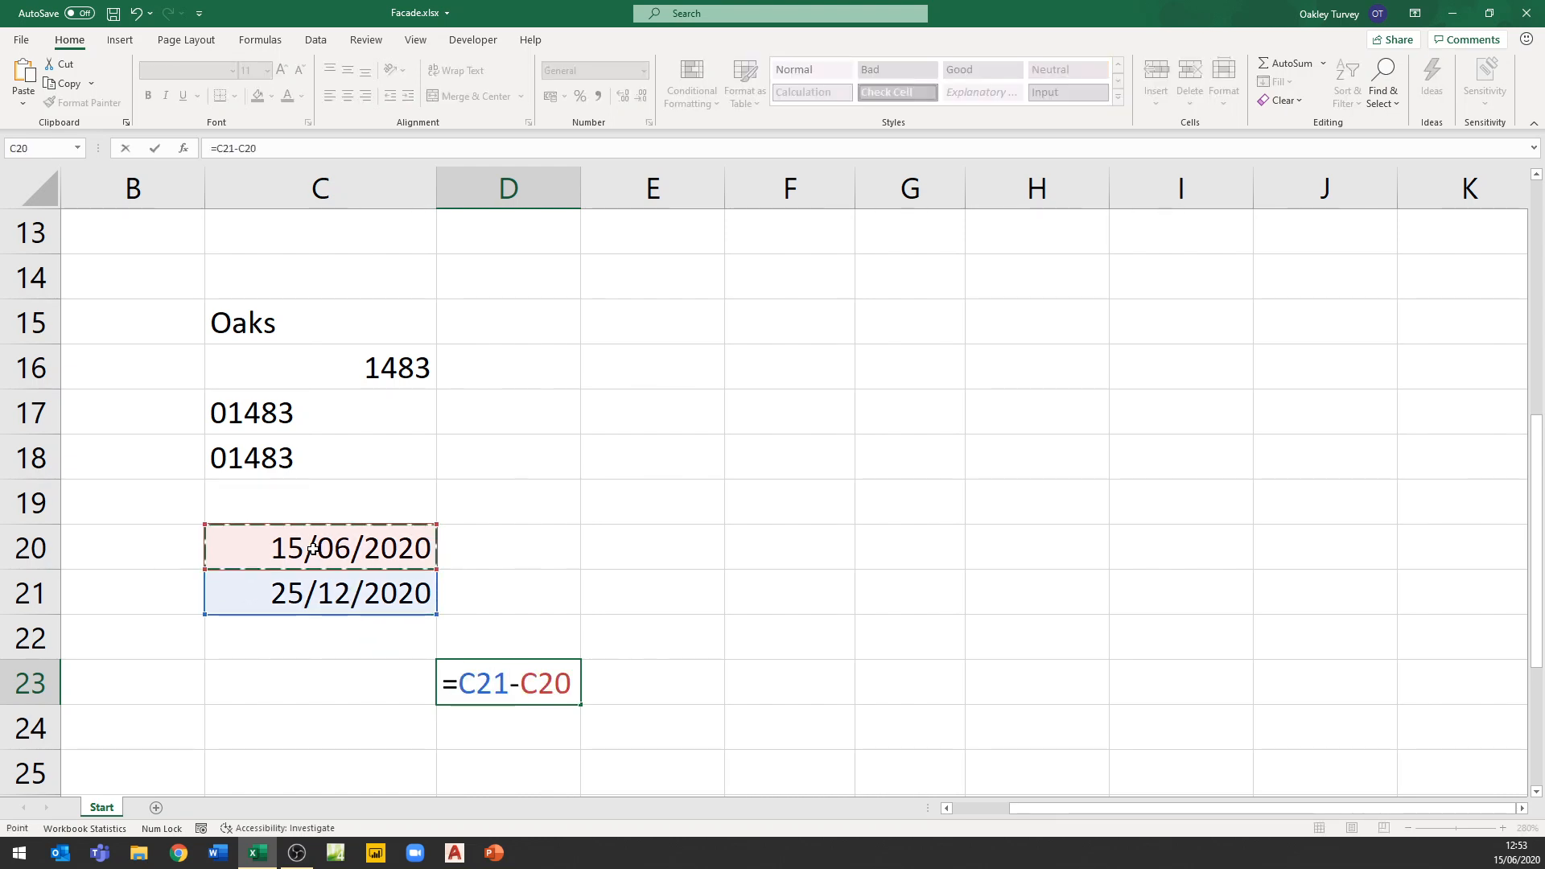
{"action": "key", "text": "Return"}
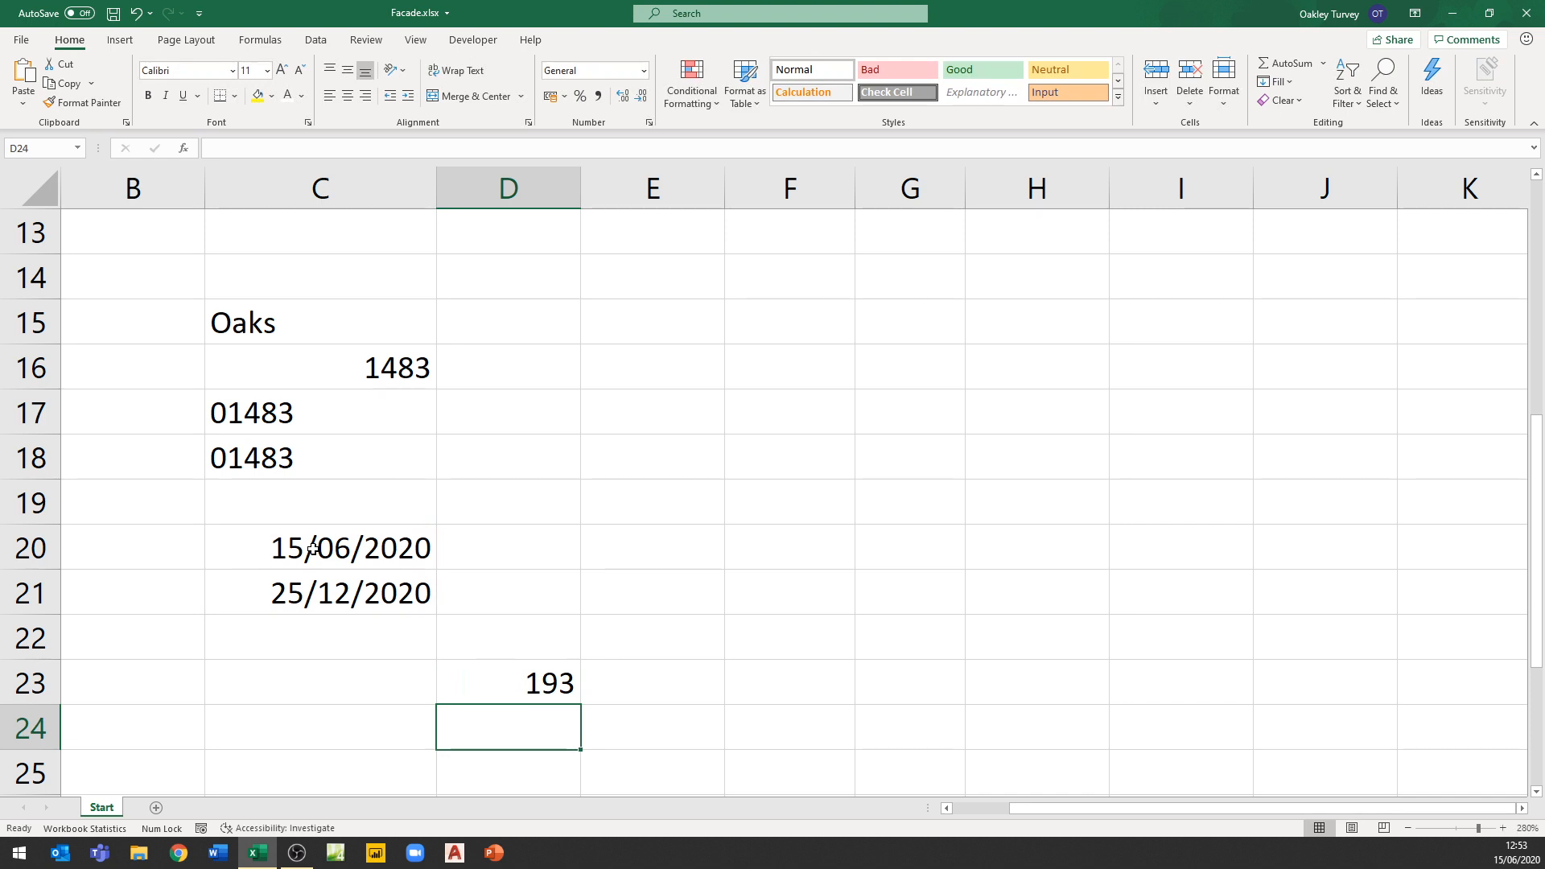
{"action": "left_click", "coordinate": [518, 686]}
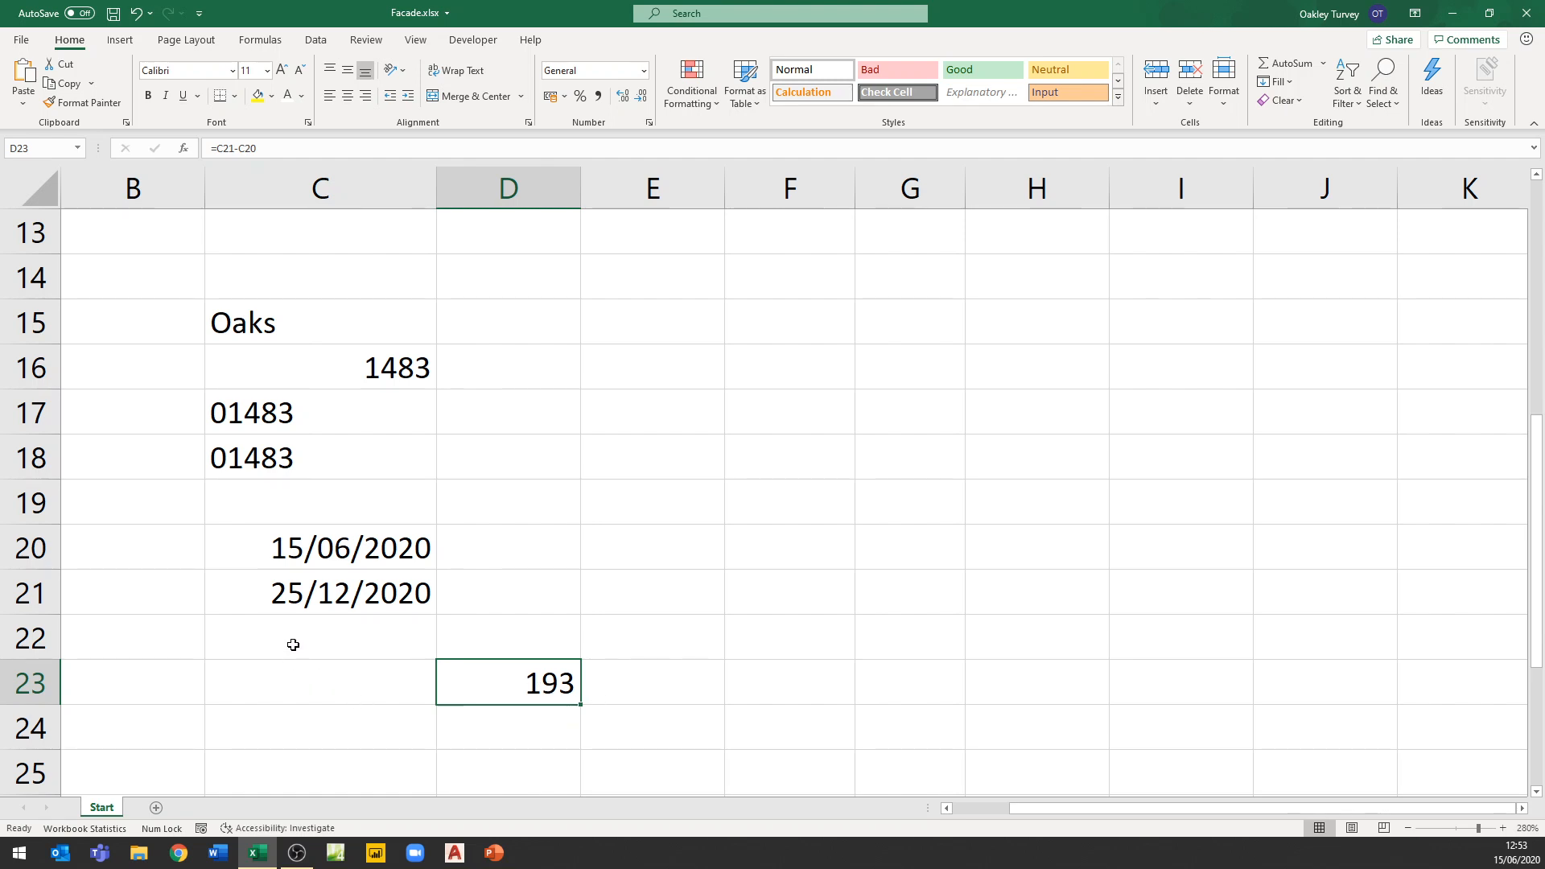
- Replace the fixed date in cell C20 with the formula =TODAY()
{"action": "left_click", "coordinate": [325, 549]}
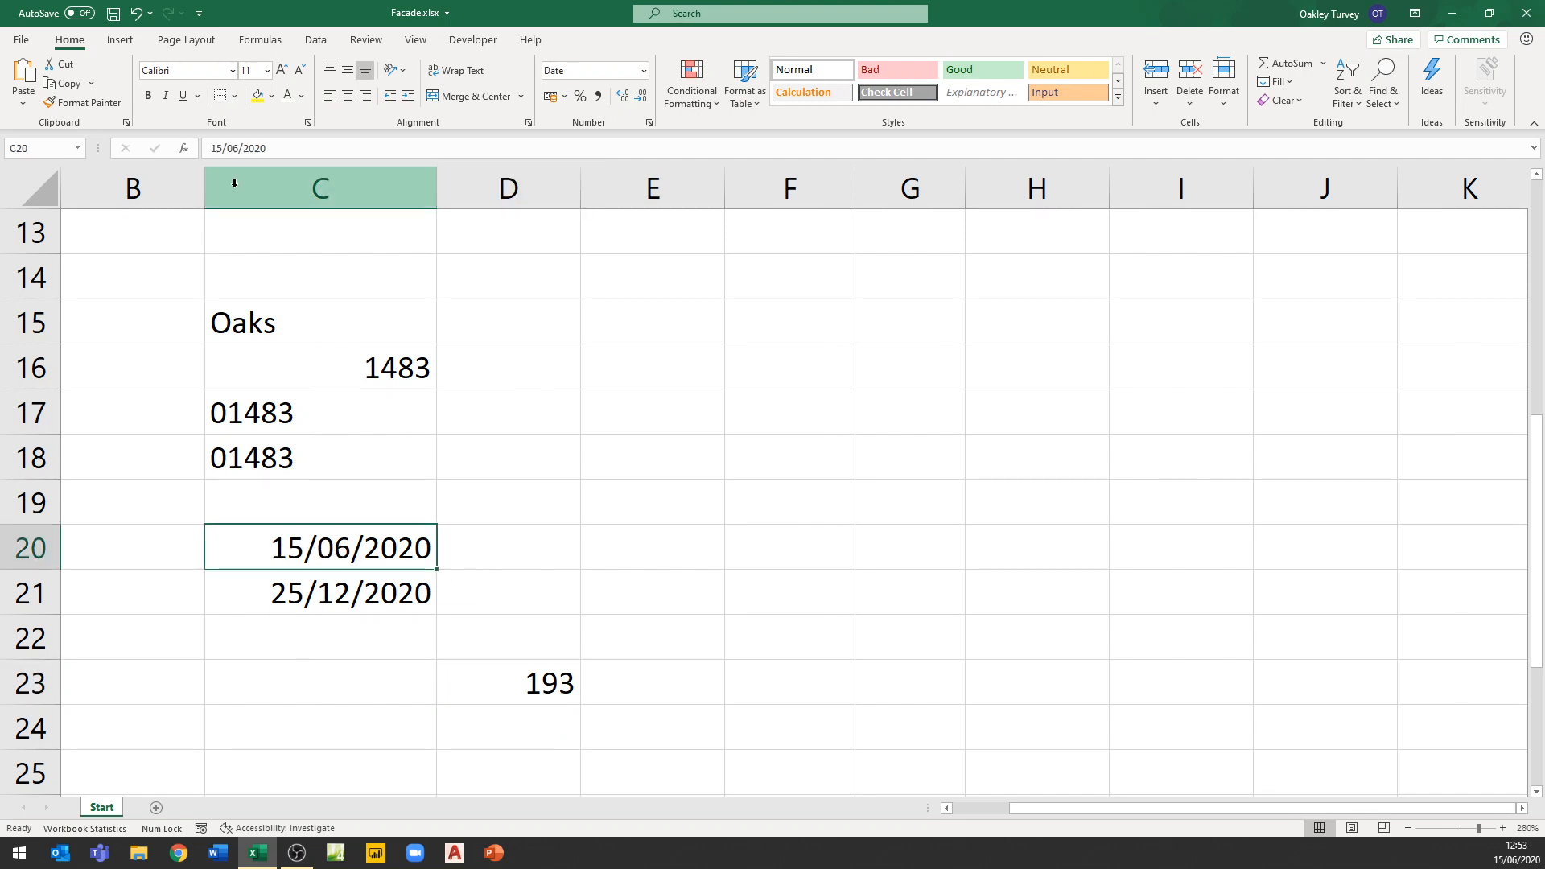
{"action": "left_click", "coordinate": [286, 147]}
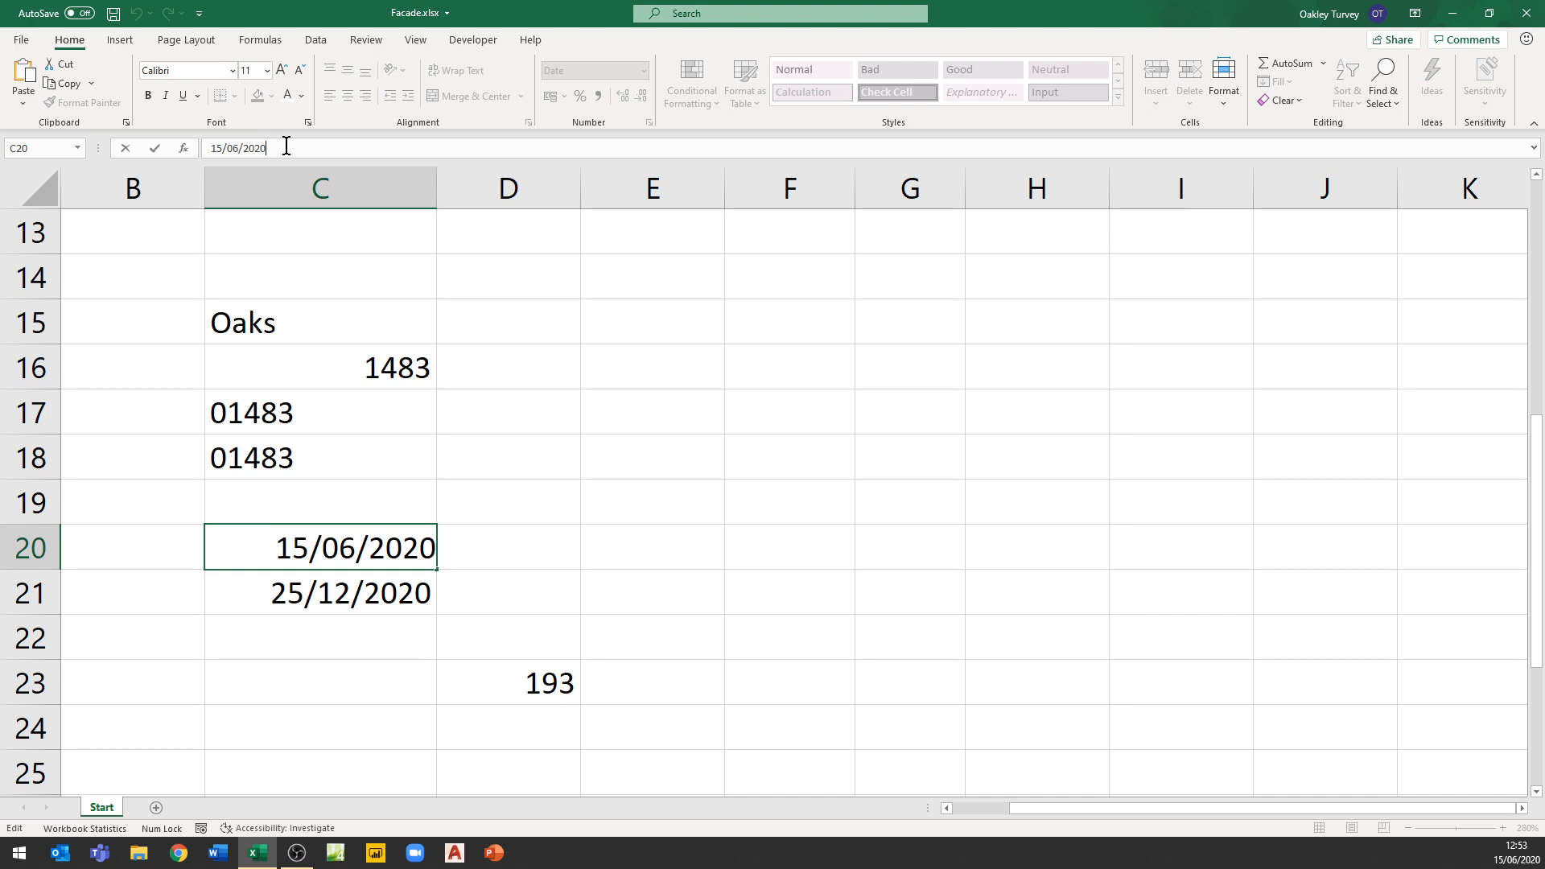
{"action": "key", "text": "Escape"}
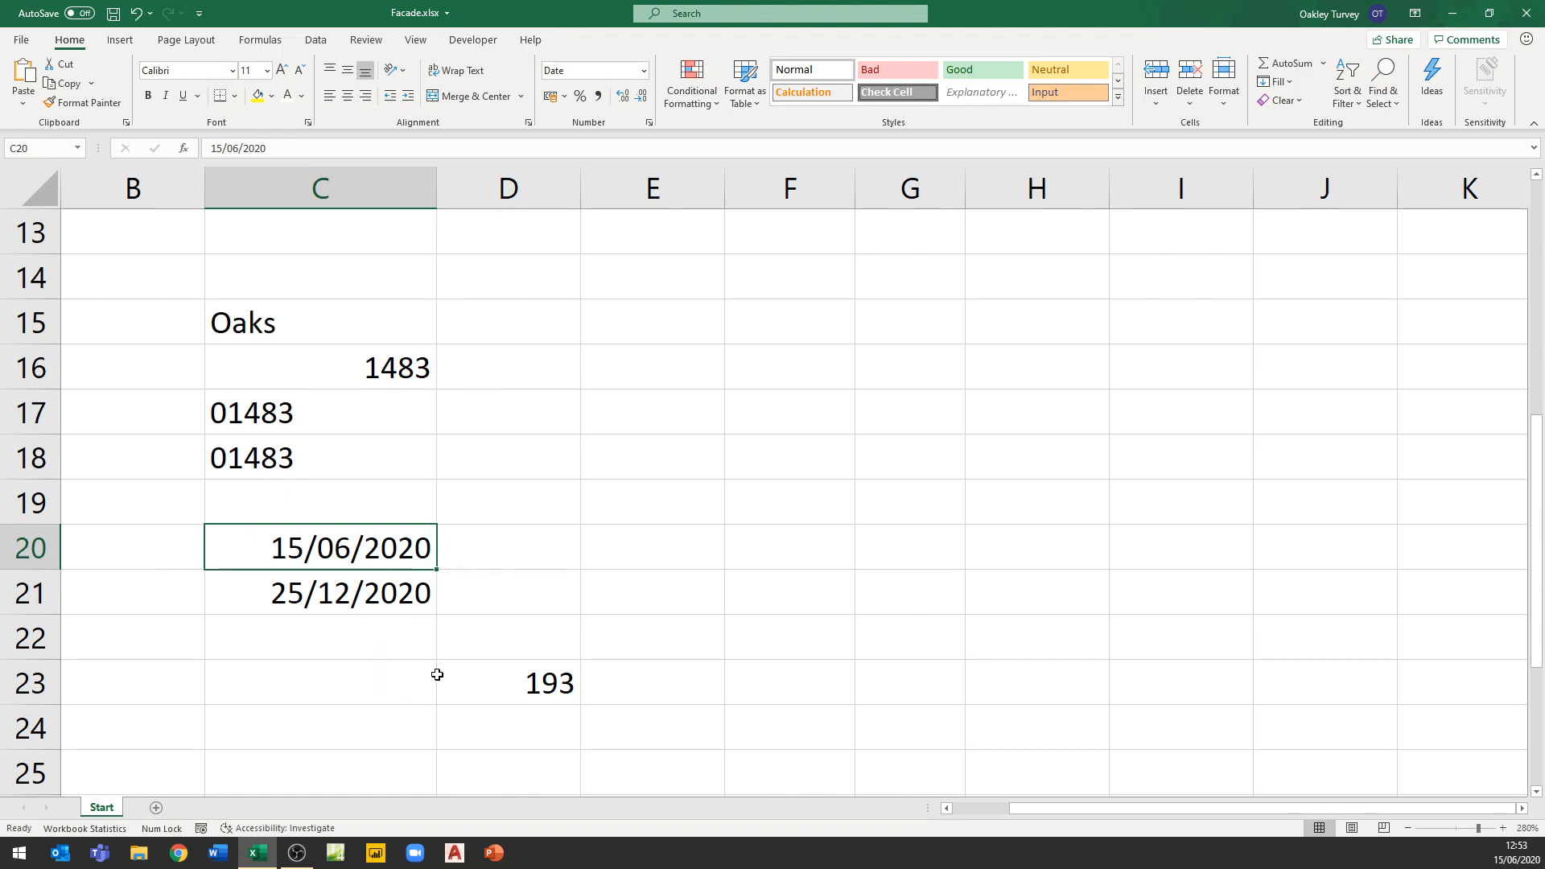
{"action": "key", "text": "Delete"}
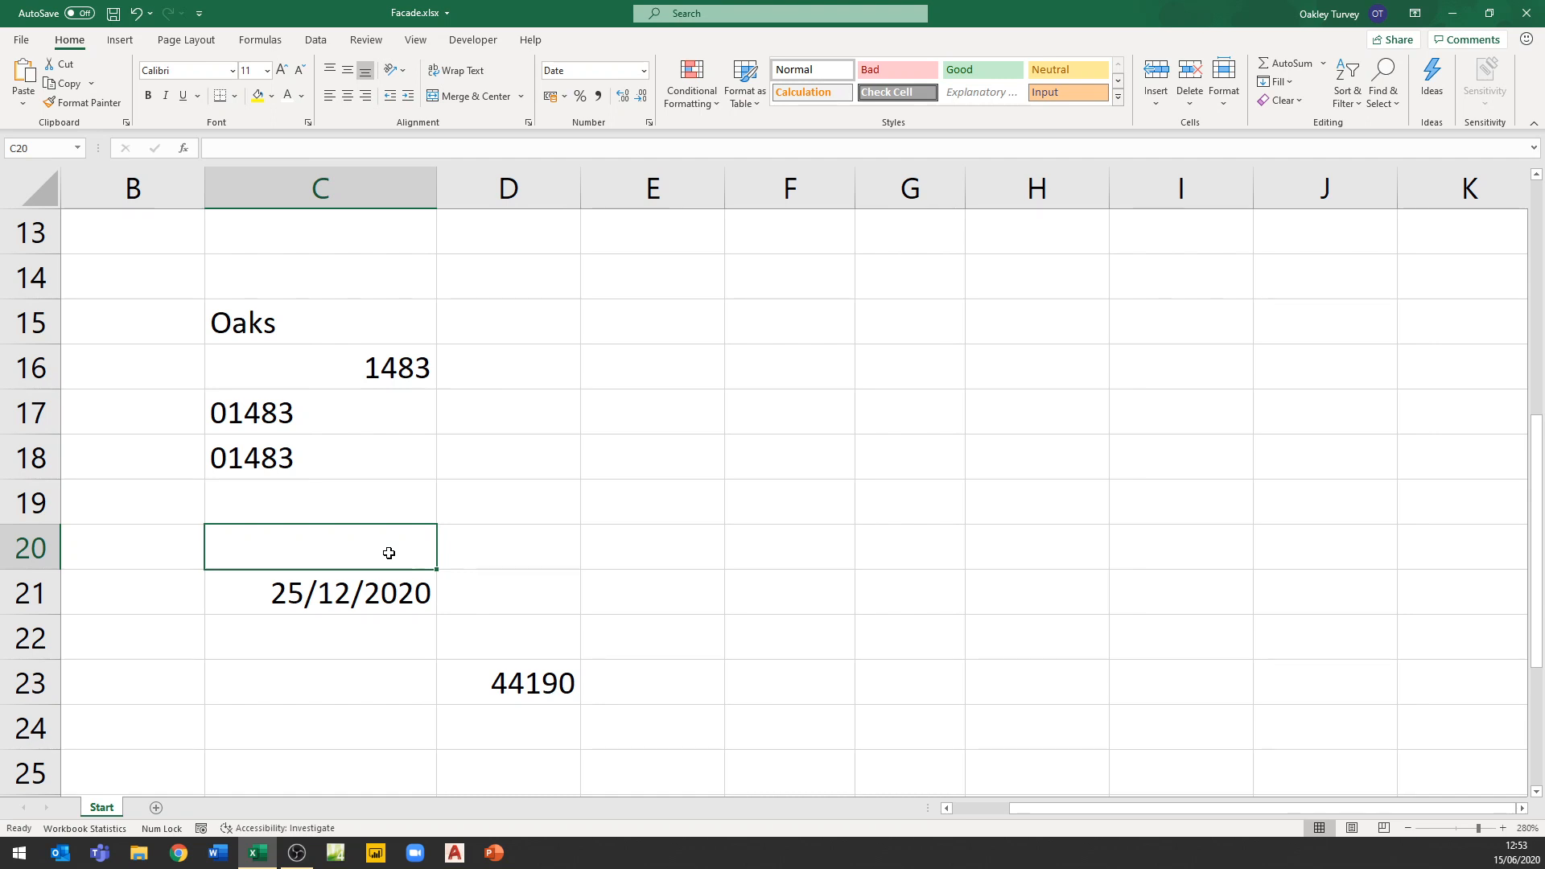
{"action": "type", "text": "=to"}
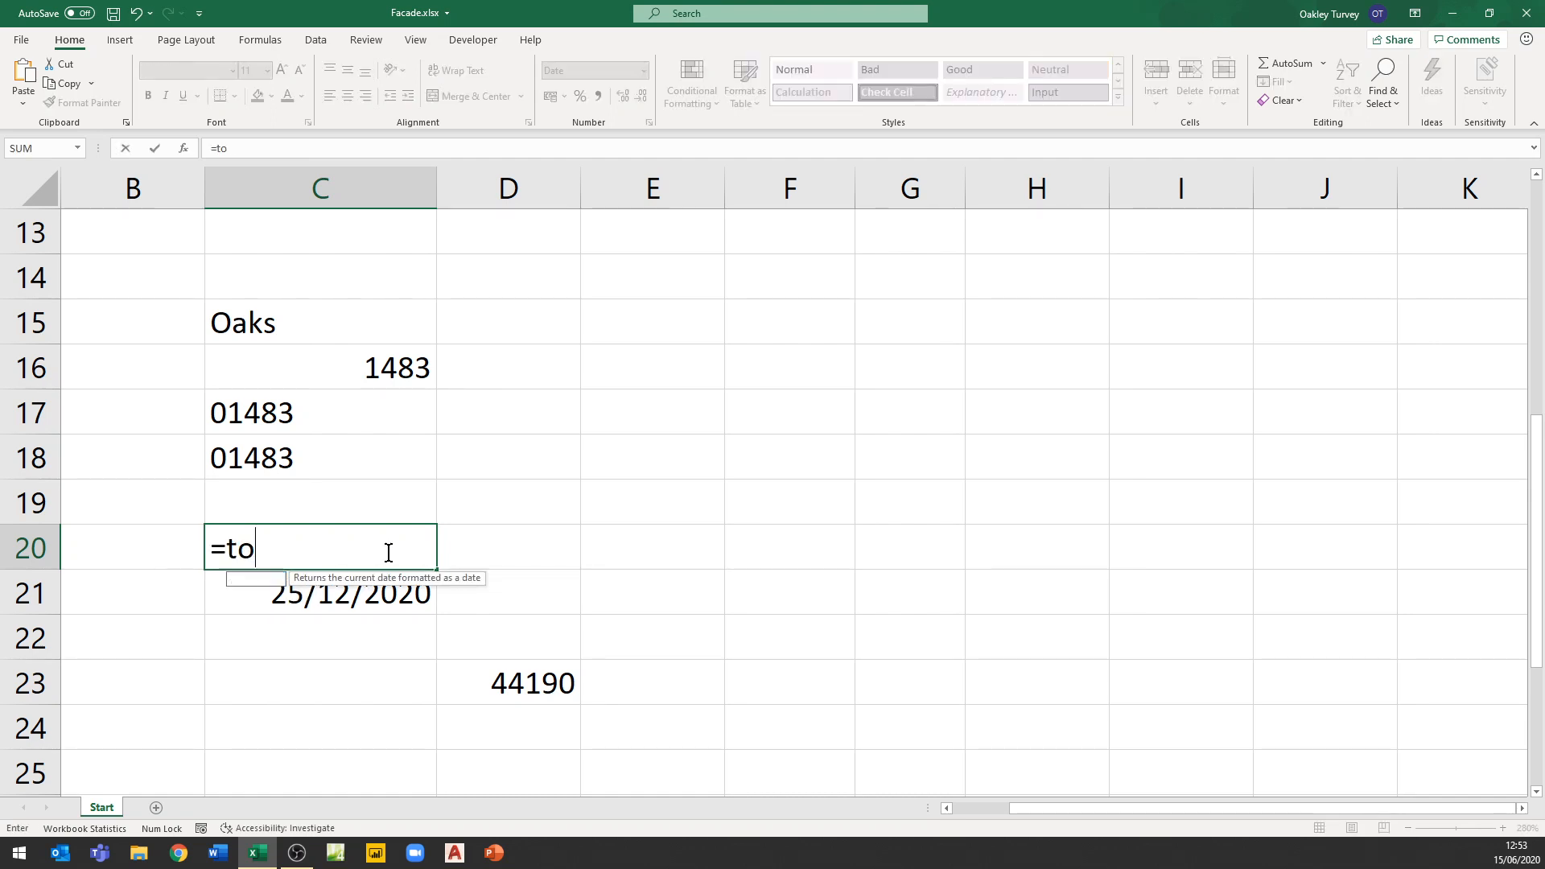
{"action": "type", "text": "day"}
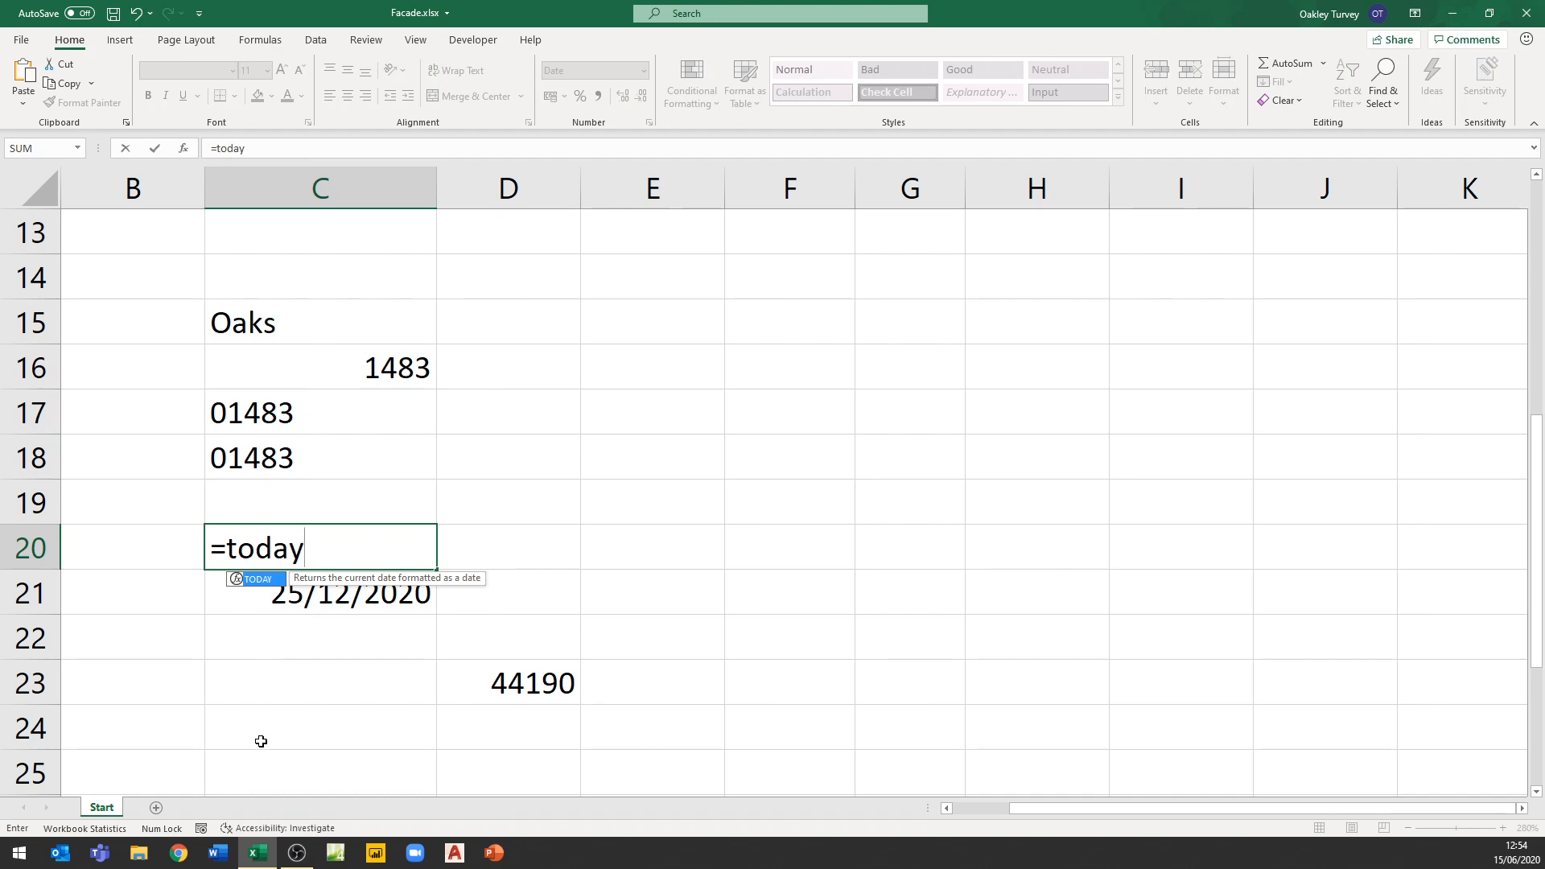
{"action": "key", "text": "Tab"}
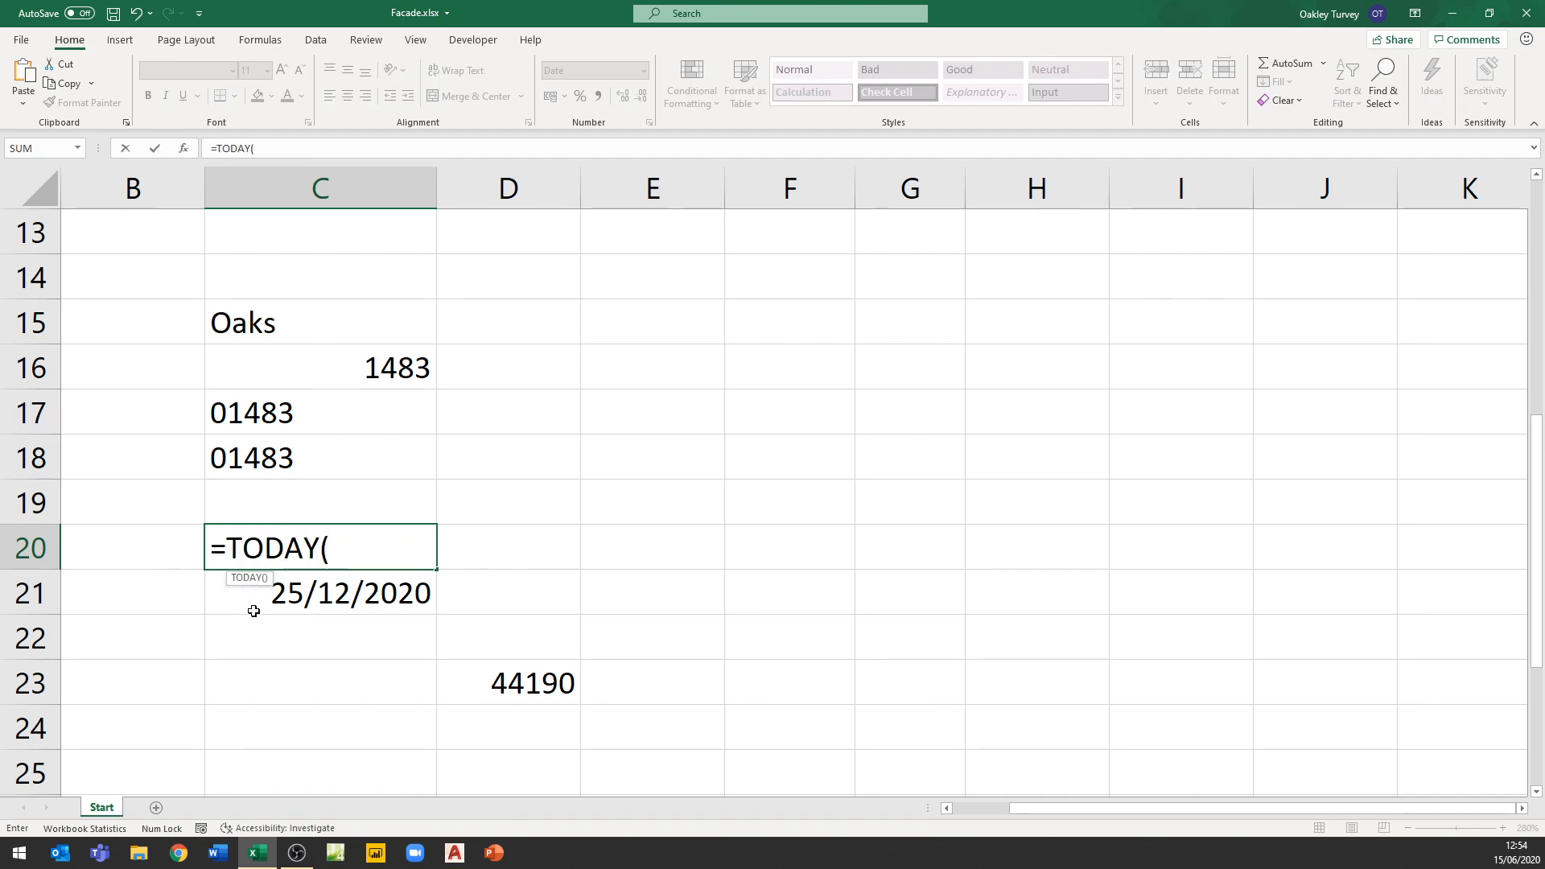
{"action": "key", "text": "Return"}
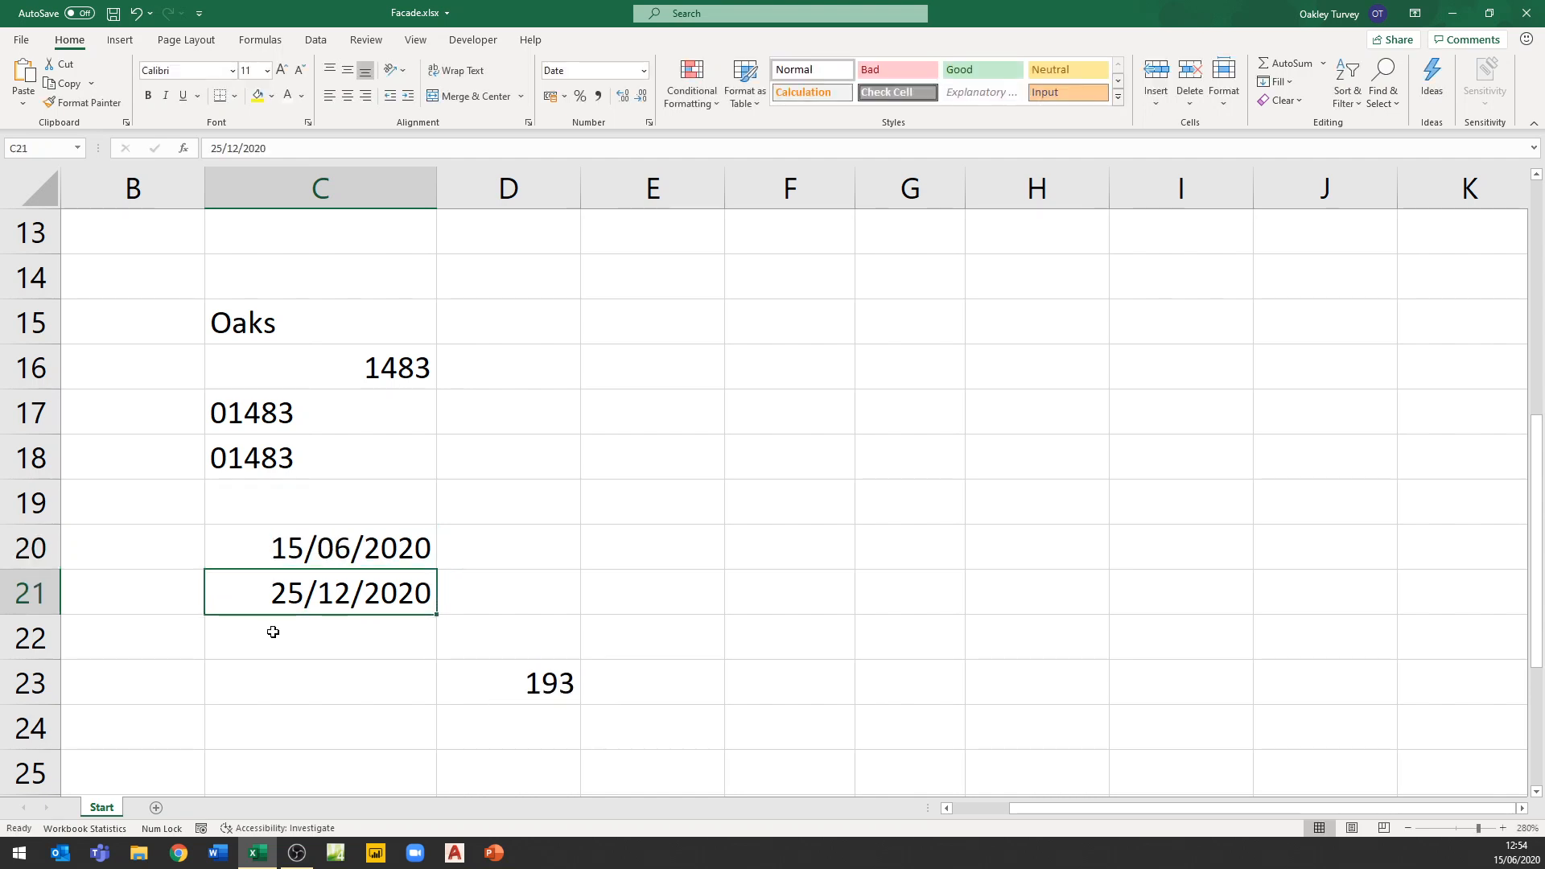
- Examine the TODAY formula in C20 against the system date, the subtraction in D23 and the date in C21
{"action": "left_click", "coordinate": [326, 547]}
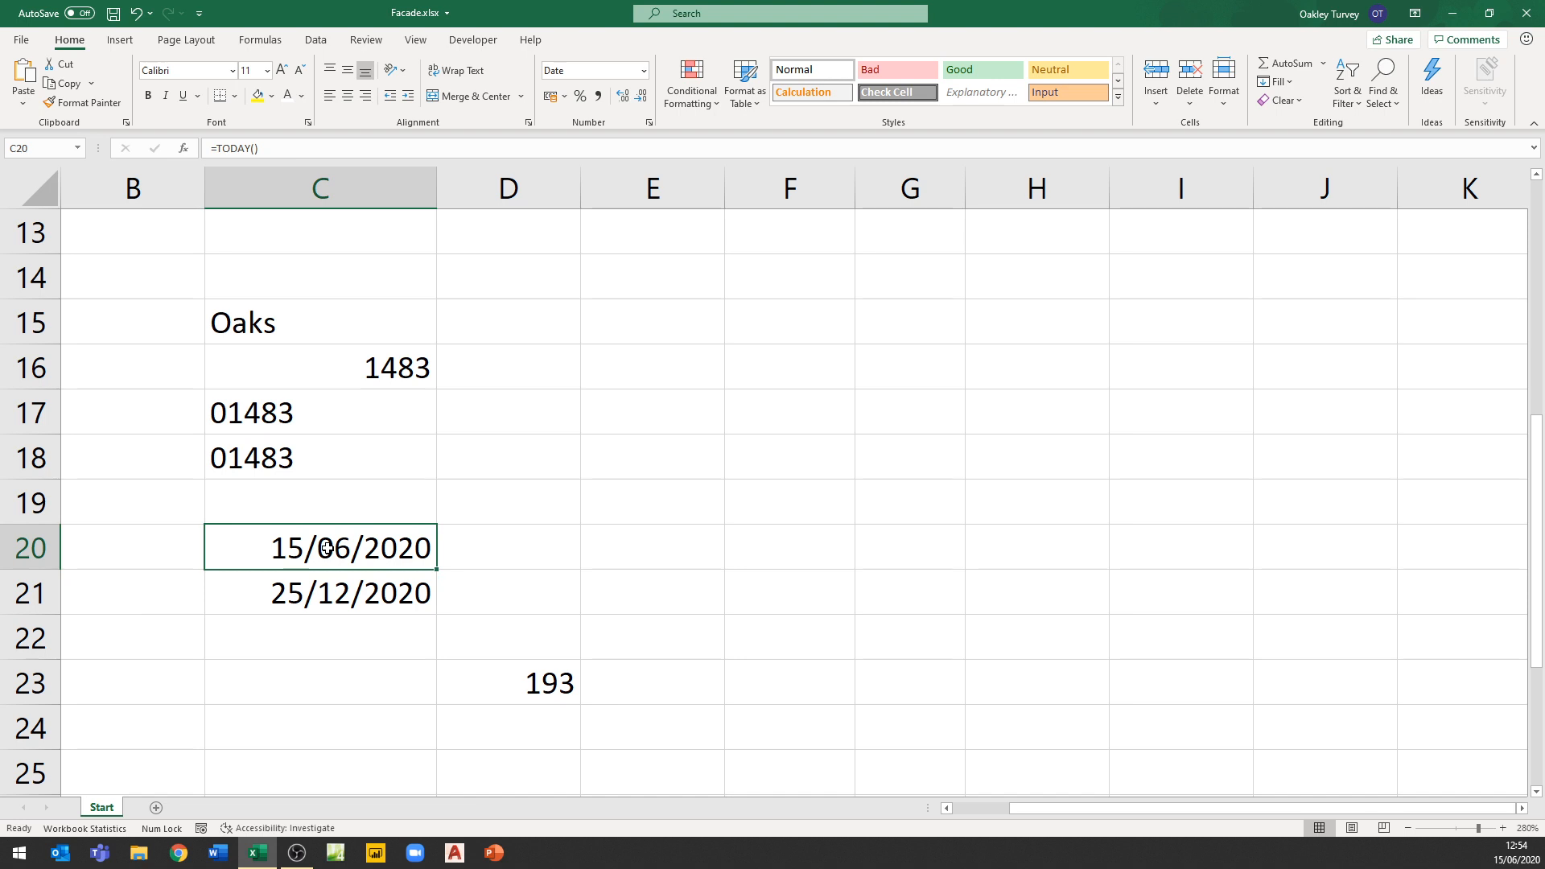
{"action": "left_click", "coordinate": [275, 147]}
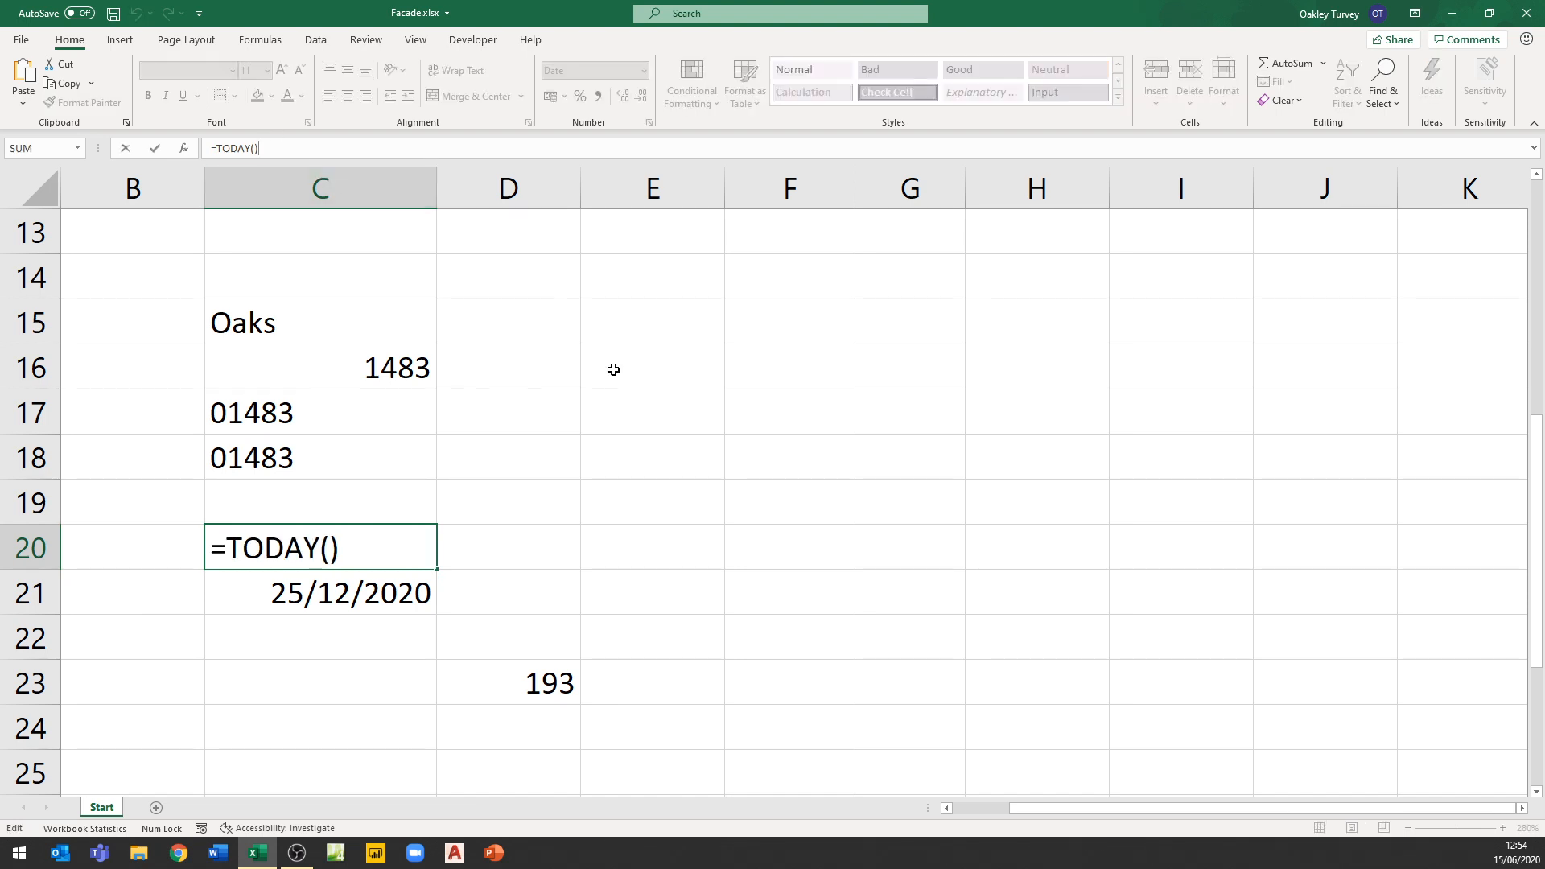
{"action": "key", "text": "ctrl+Return"}
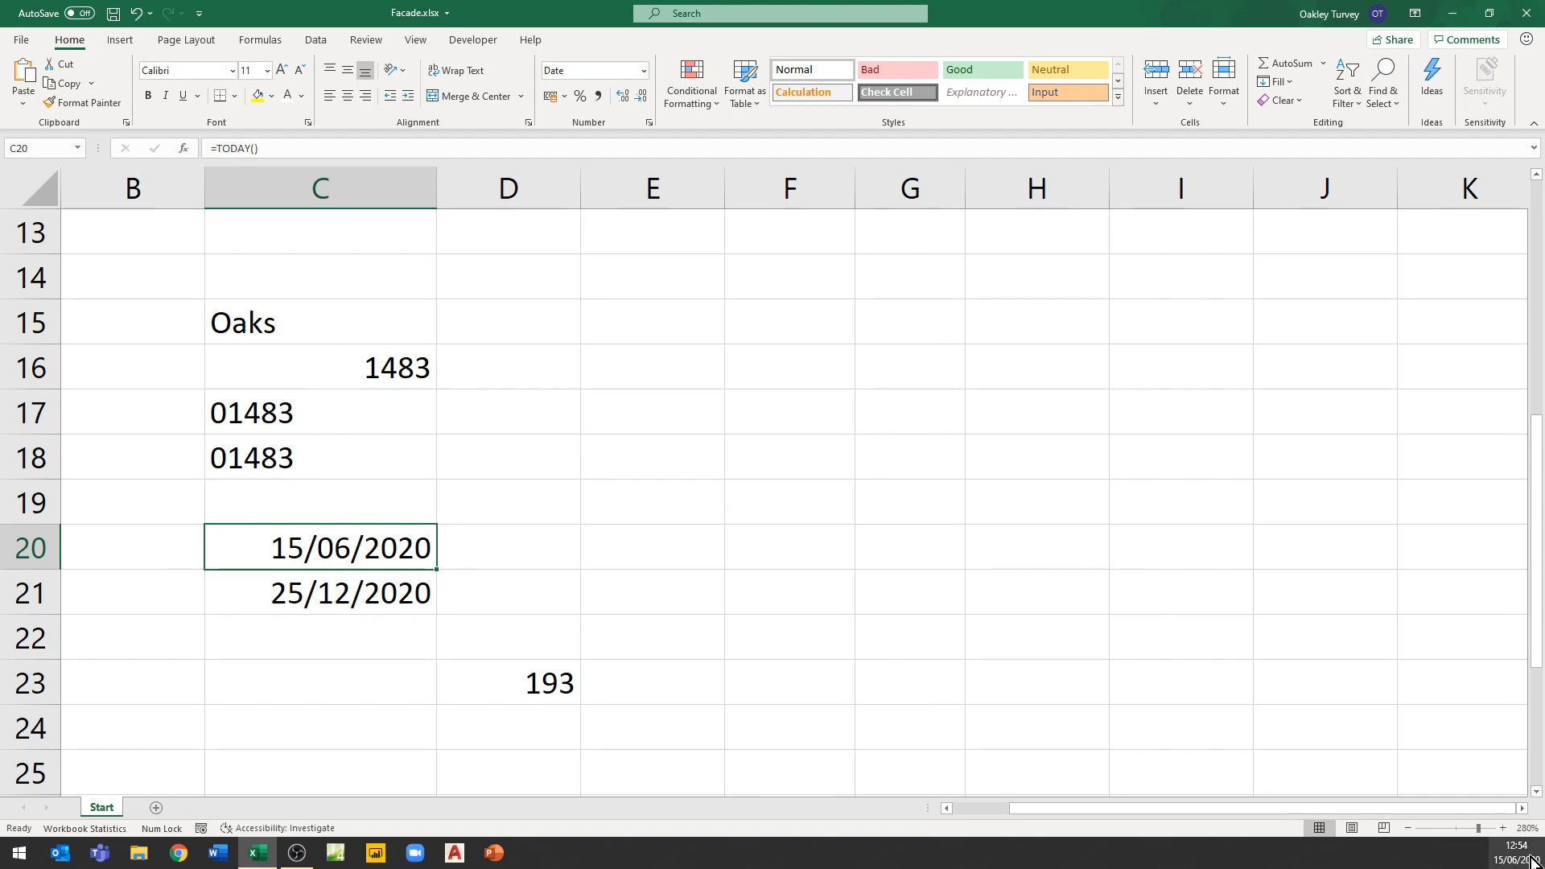
{"action": "mouse_move", "coordinate": [1517, 863]}
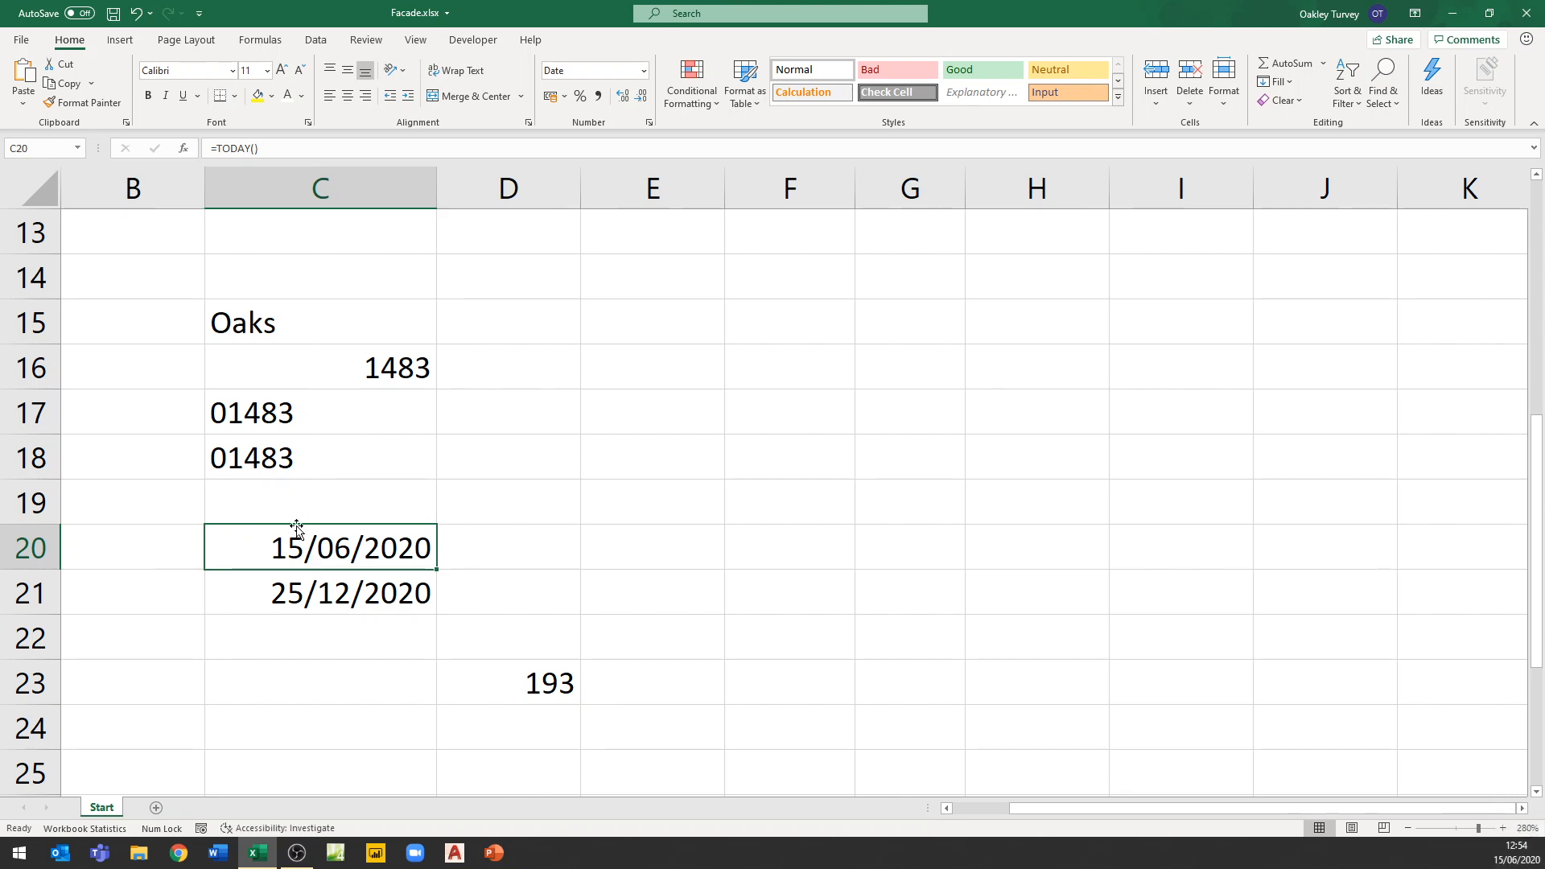
{"action": "left_click", "coordinate": [525, 694]}
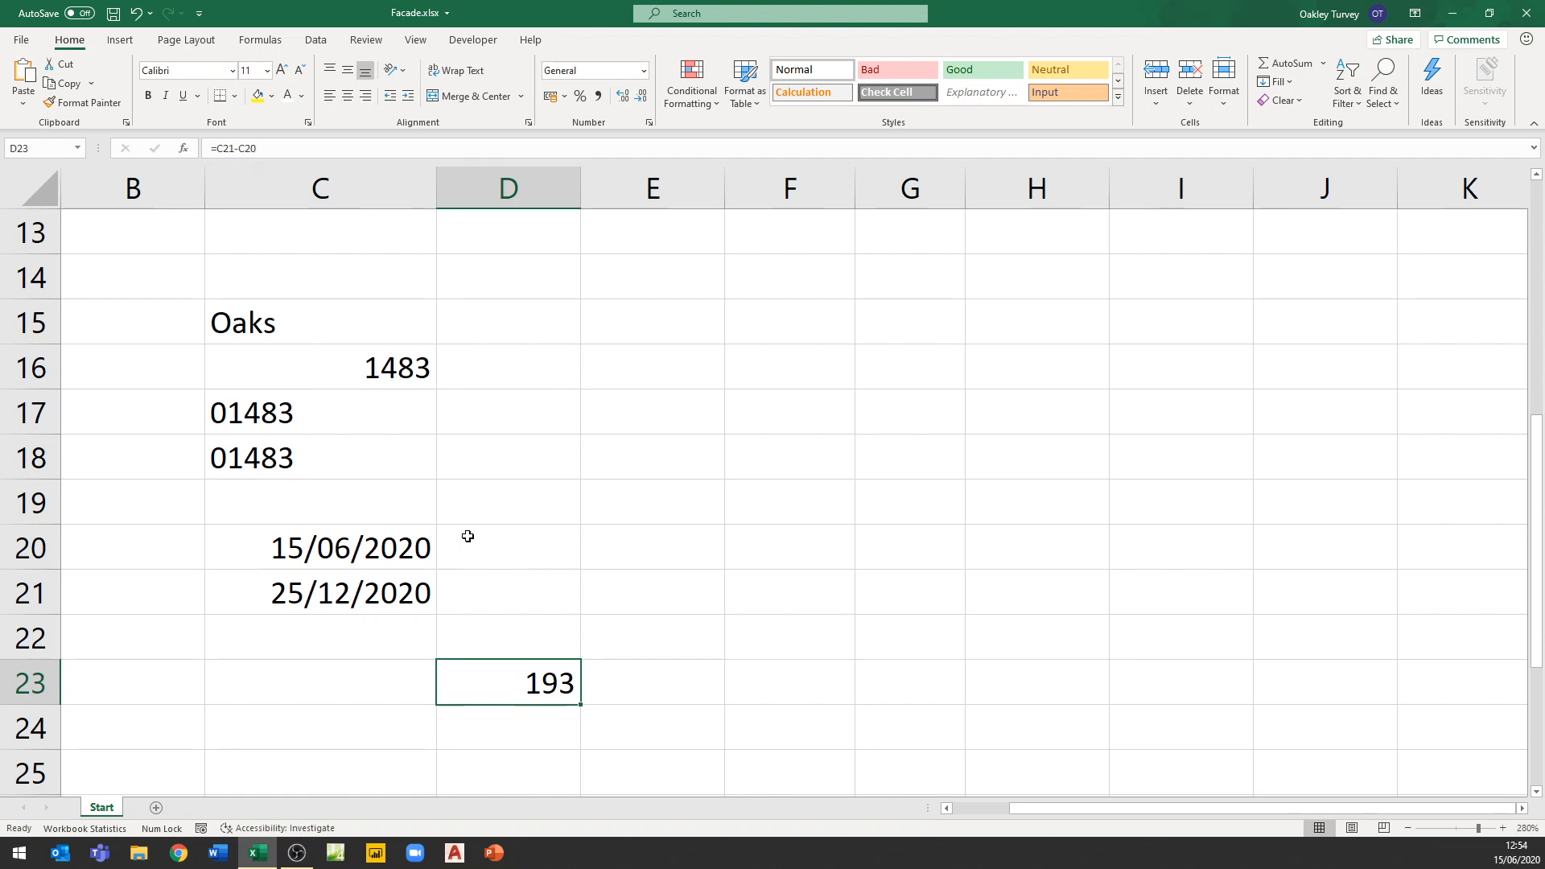
{"action": "left_click", "coordinate": [366, 550]}
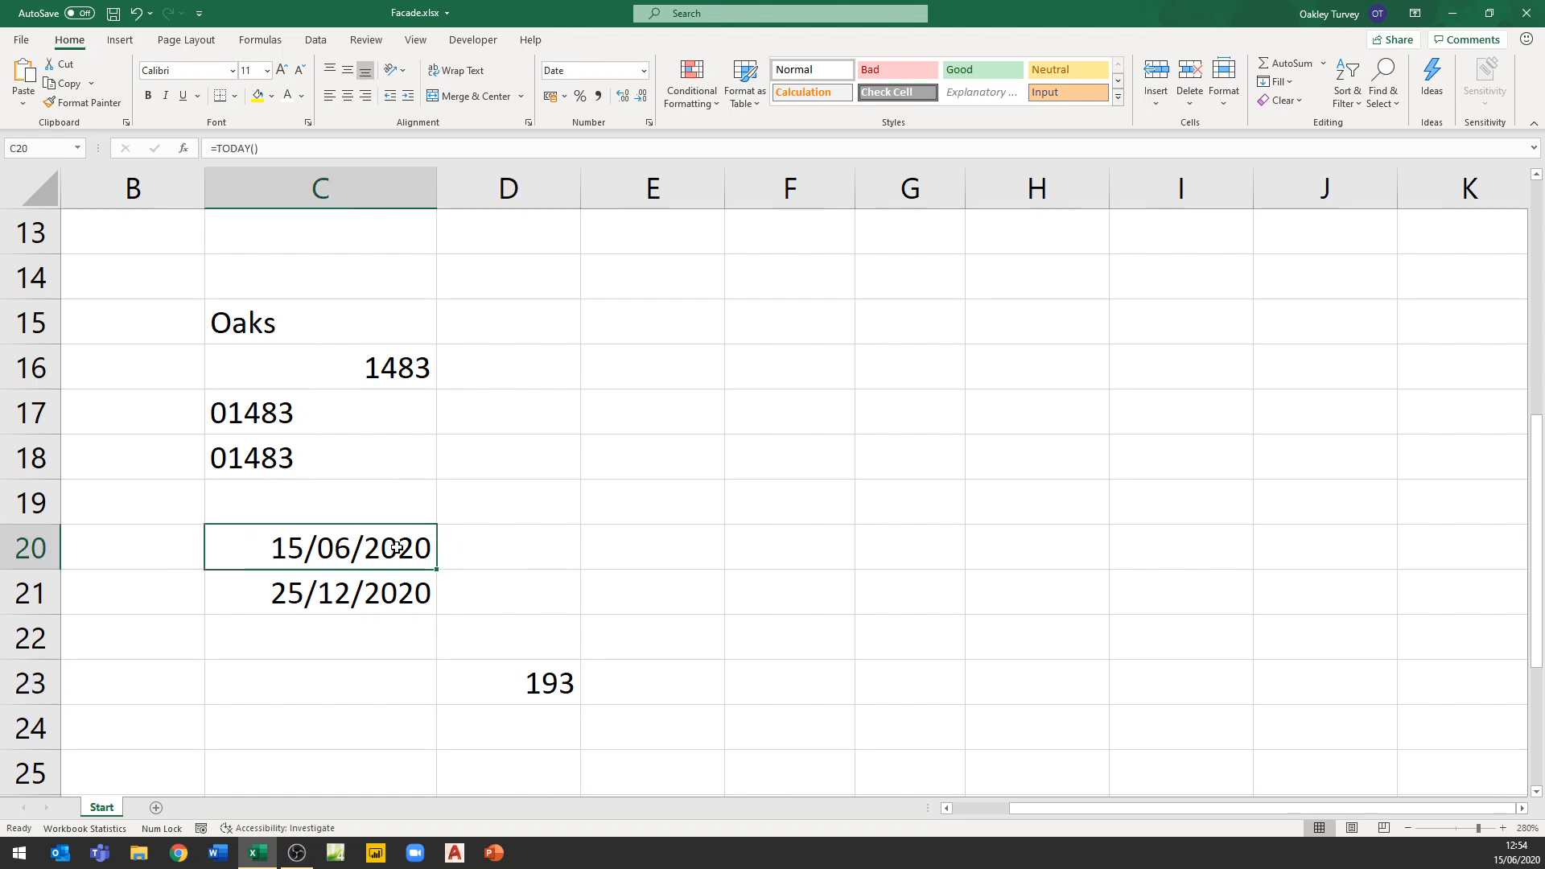
{"action": "left_click", "coordinate": [392, 599]}
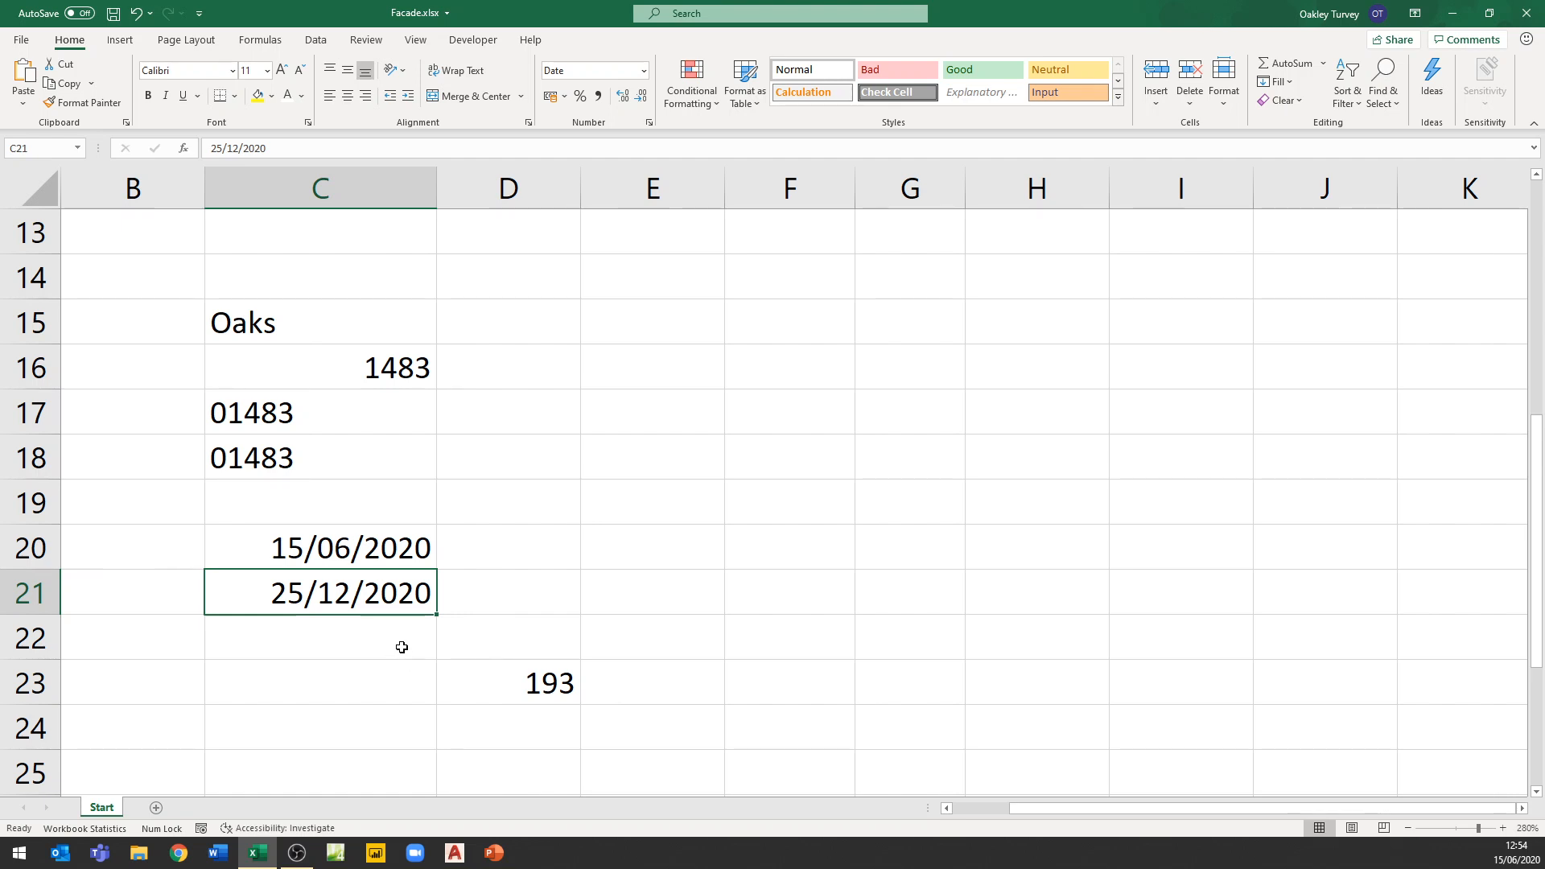
- Minimize the workbook window to show the desktop
{"action": "left_click", "coordinate": [1453, 14]}
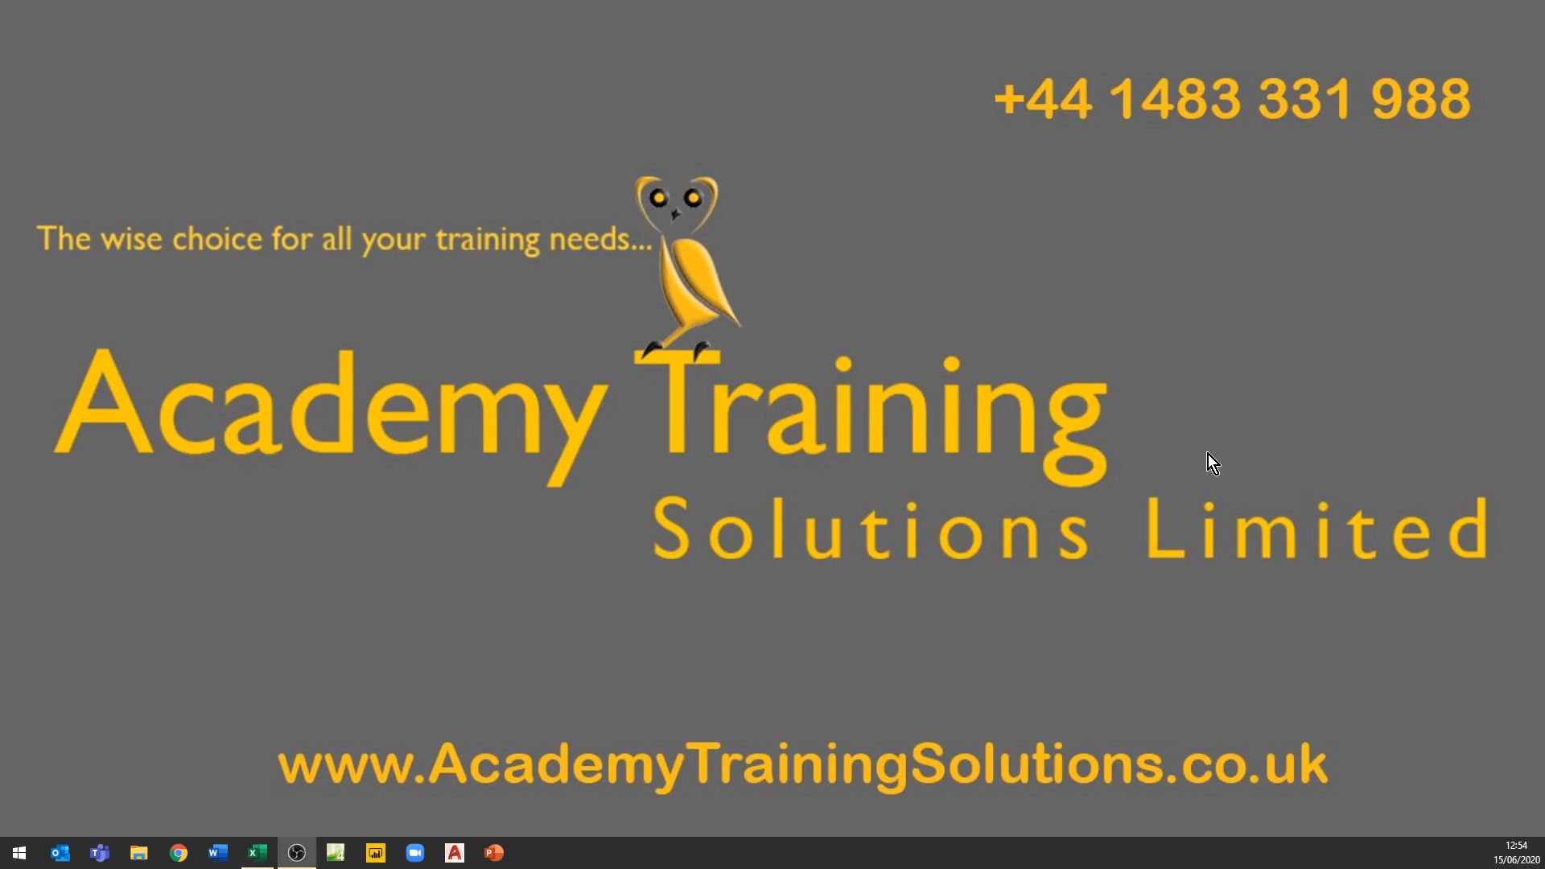